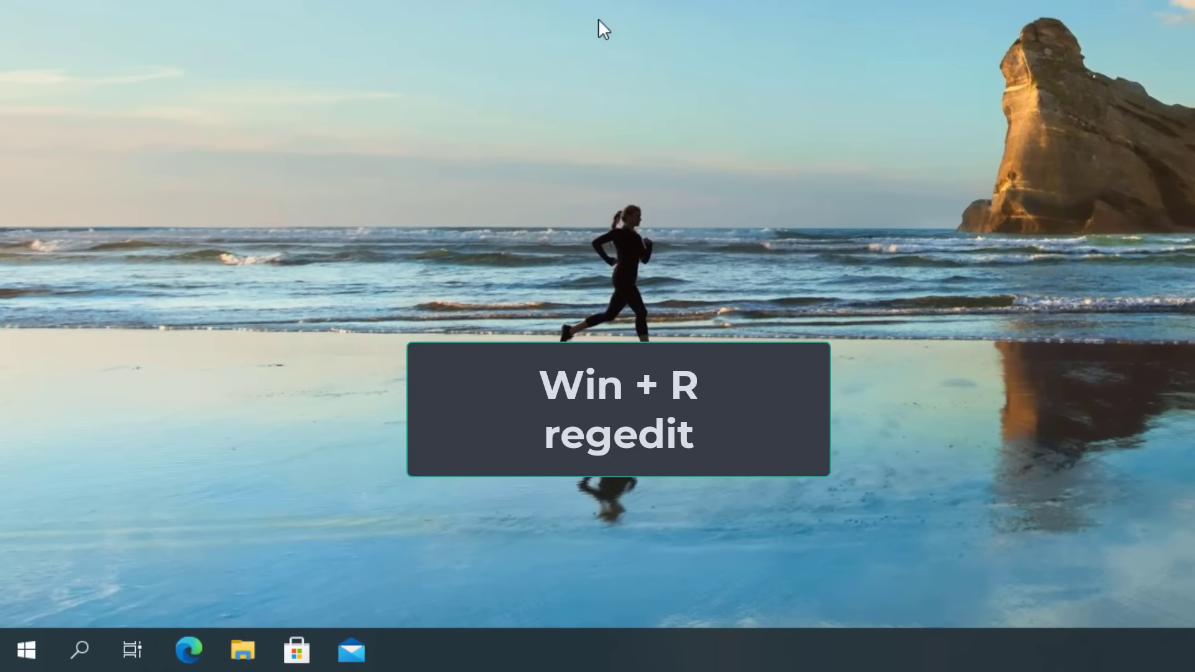
# Step: Launch the Registry Editor by running regedit and allow it to make changes
pyautogui.press('super+r')
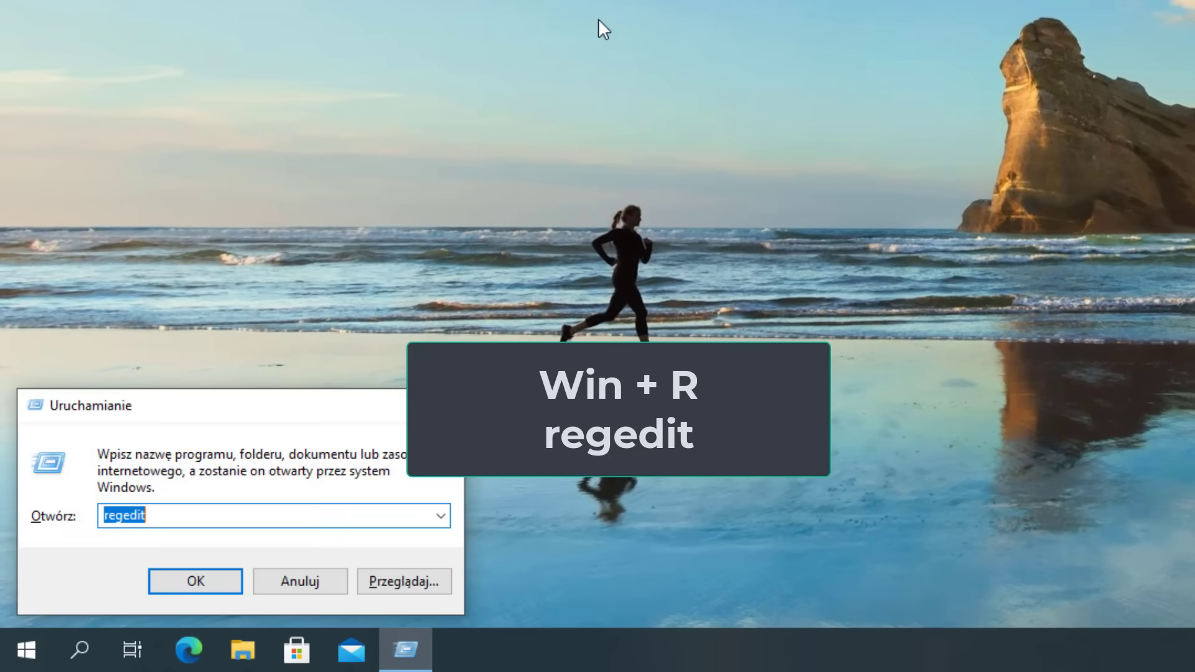
pyautogui.write('regedit')
pyautogui.press('Return')
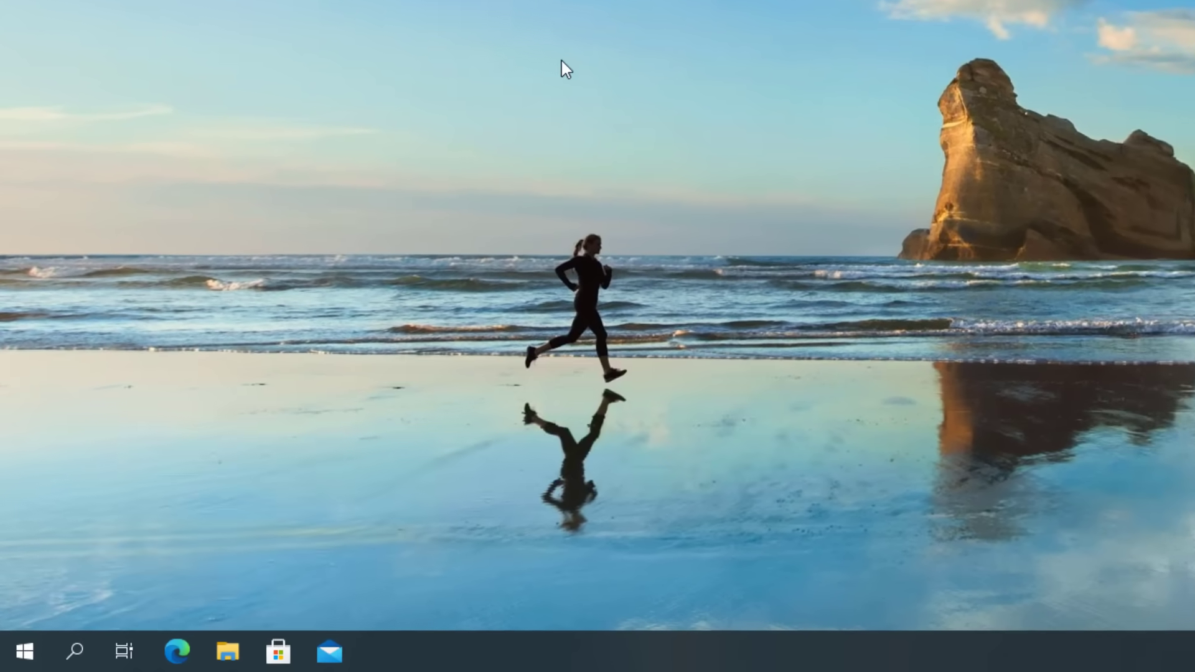
pyautogui.hotkey('alt', 't')
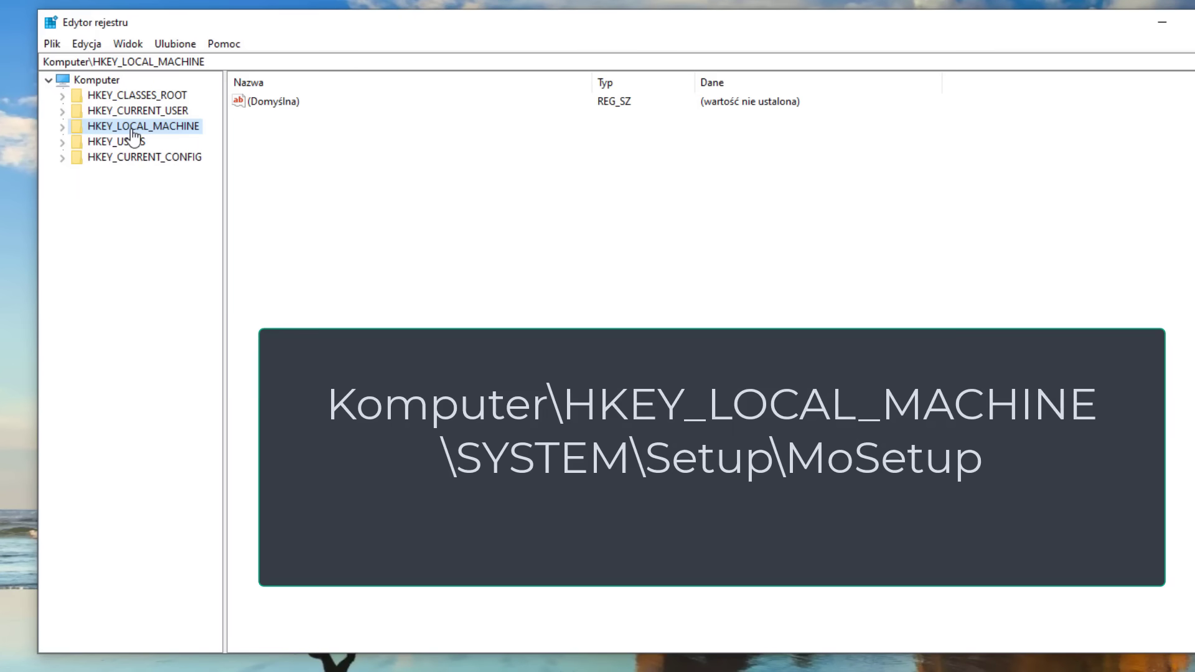
# Step: Expand the registry tree to HKEY_LOCAL_MACHINE\SYSTEM\Setup and select the Setup key
pyautogui.click(63, 127)
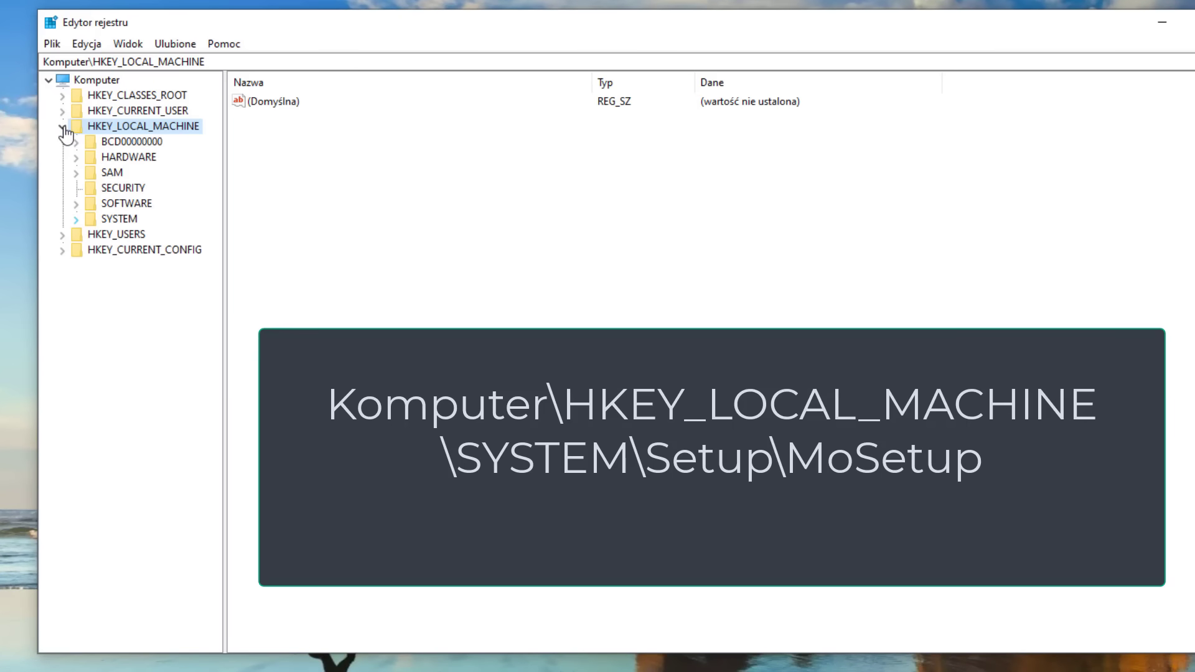
pyautogui.click(76, 219)
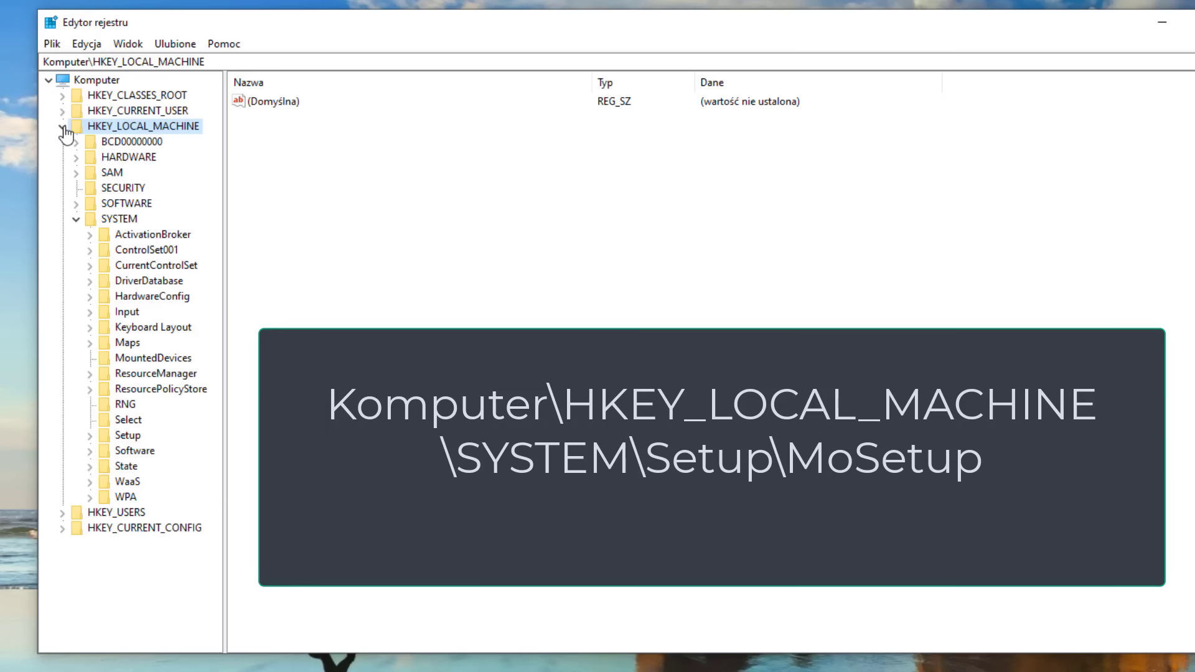
pyautogui.click(90, 435)
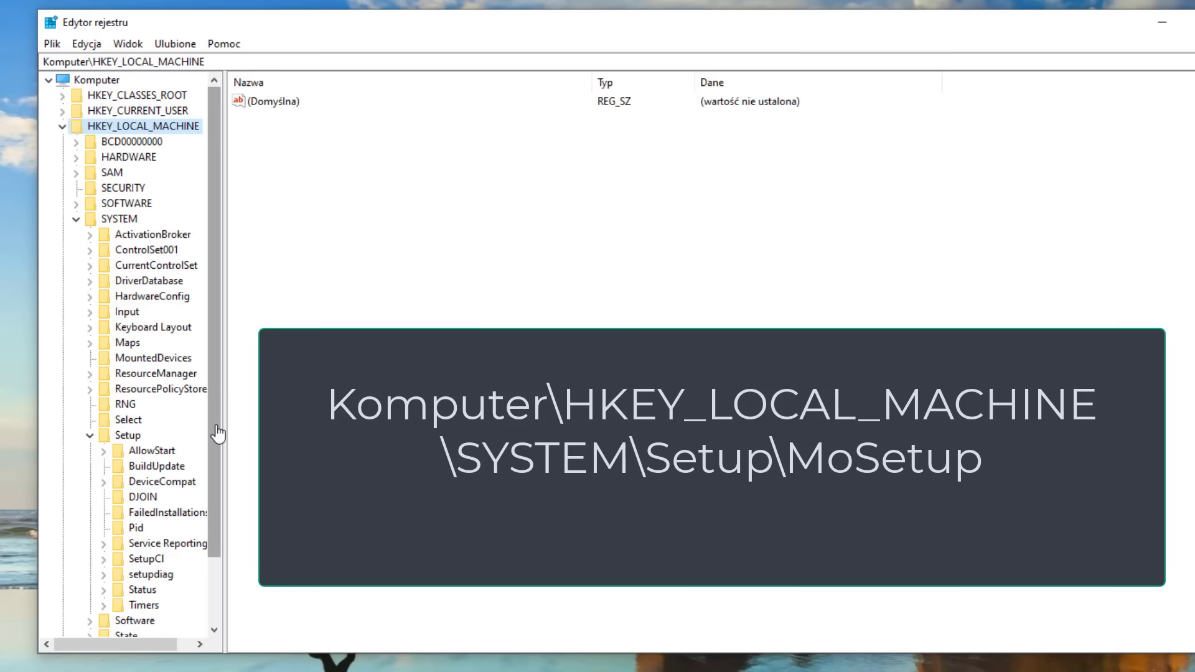
pyautogui.scroll(-1, 217, 434)
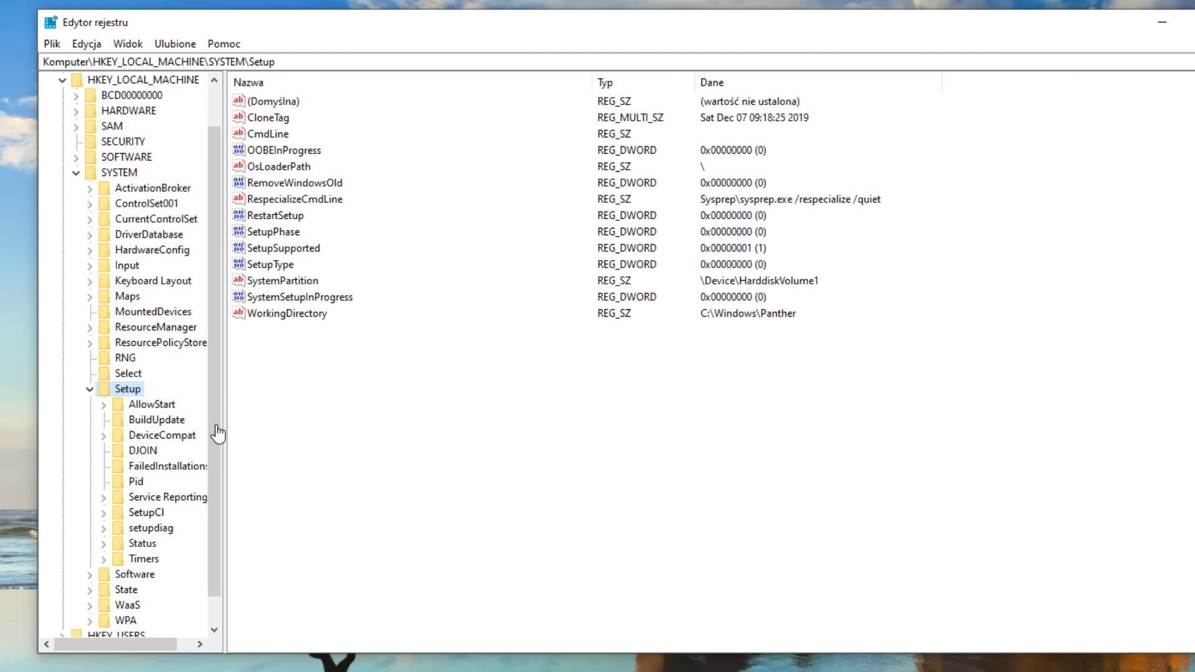
# Step: Create a new key named MoSetup under the Setup key
pyautogui.hotkey('shift', 'F10')
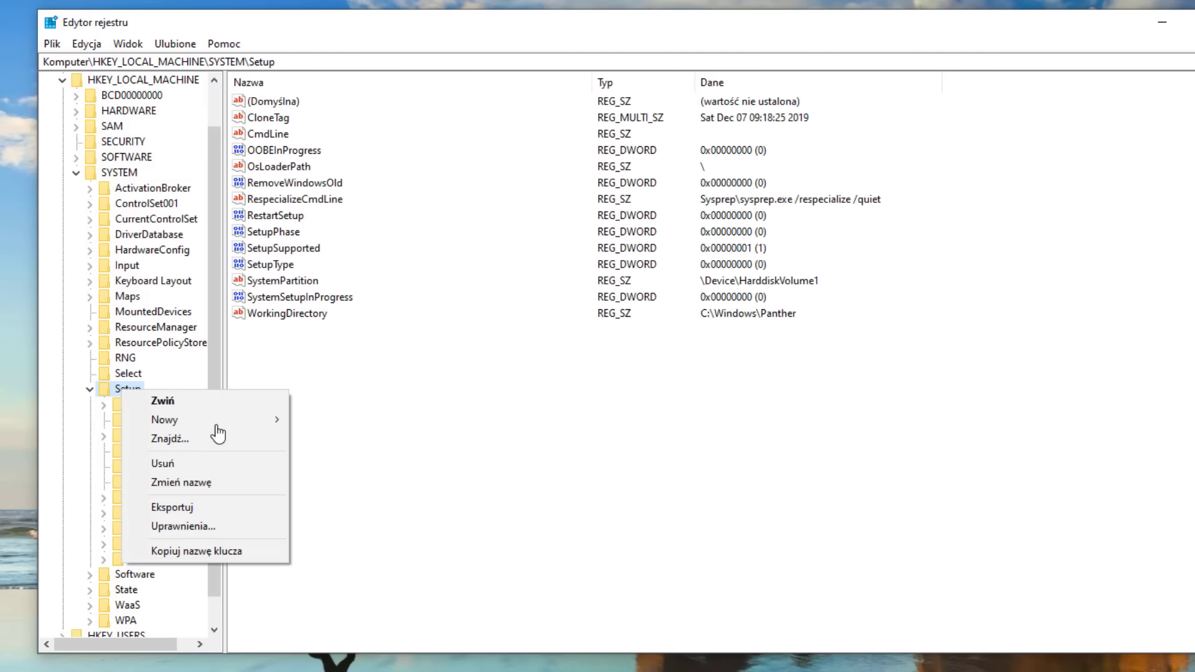
pyautogui.moveTo(216, 426)
pyautogui.press('Return')
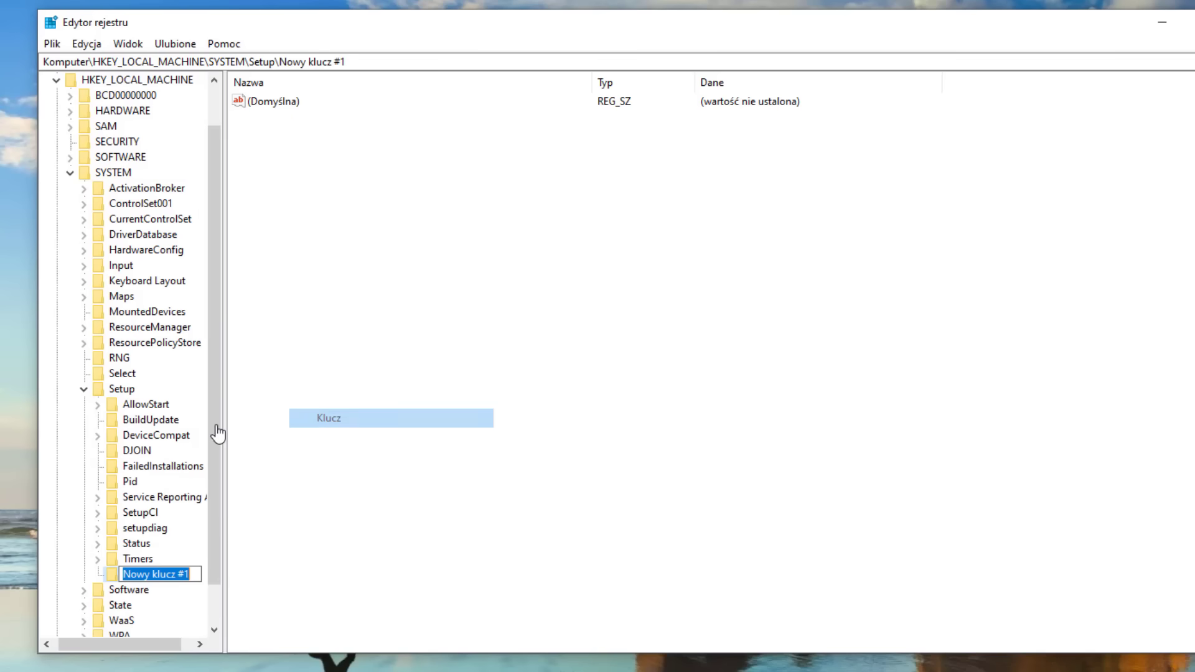
pyautogui.write('MoSetup')
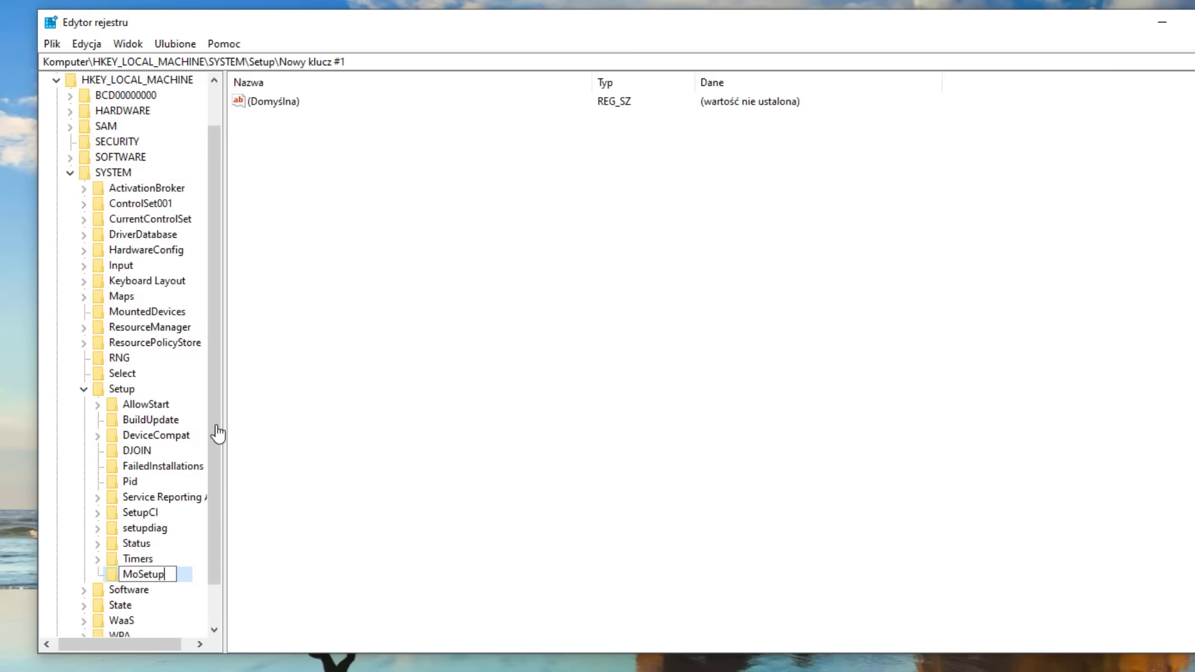
pyautogui.press('Return')
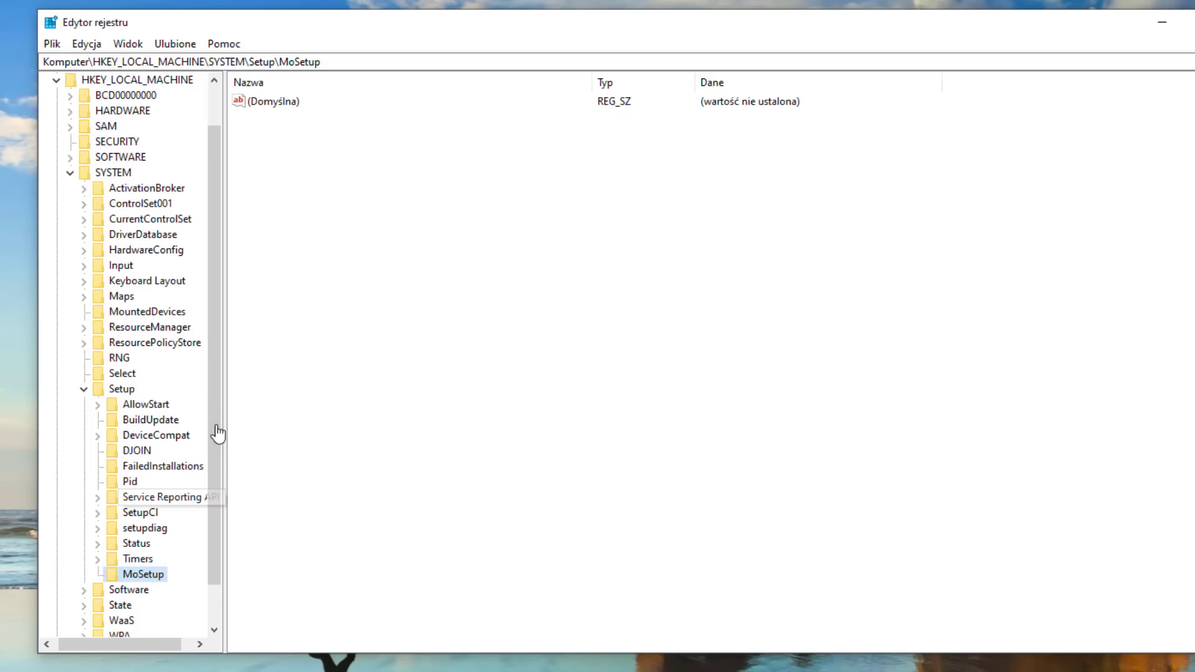
# Step: Add a 32-bit DWORD value named AllowUpgradesWithUnsupportedTPMOrCPU to the MoSetup key
pyautogui.press('Tab')
pyautogui.hotkey('shift', 'F10')
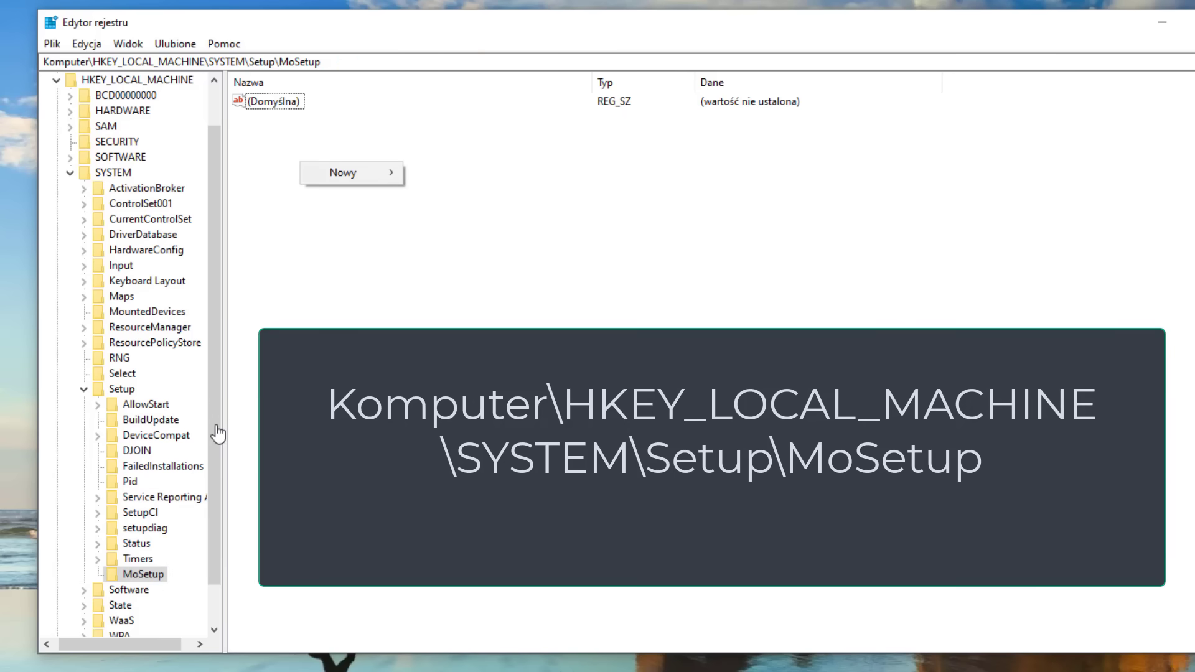
pyautogui.press('Right')
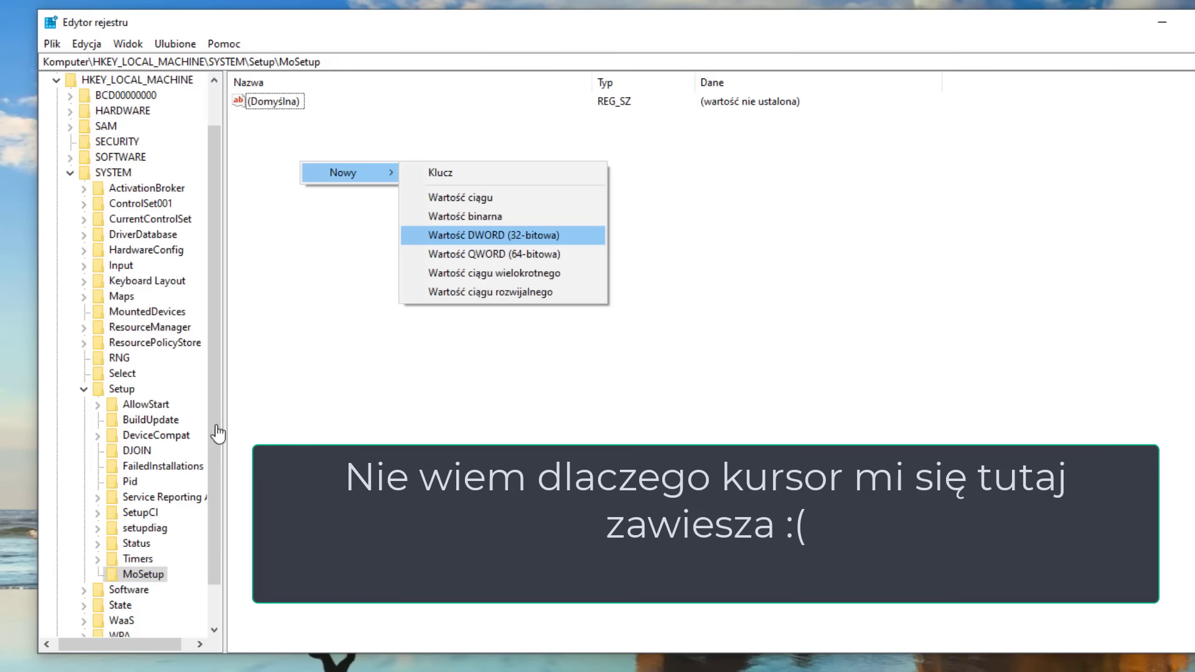
pyautogui.press('Return')
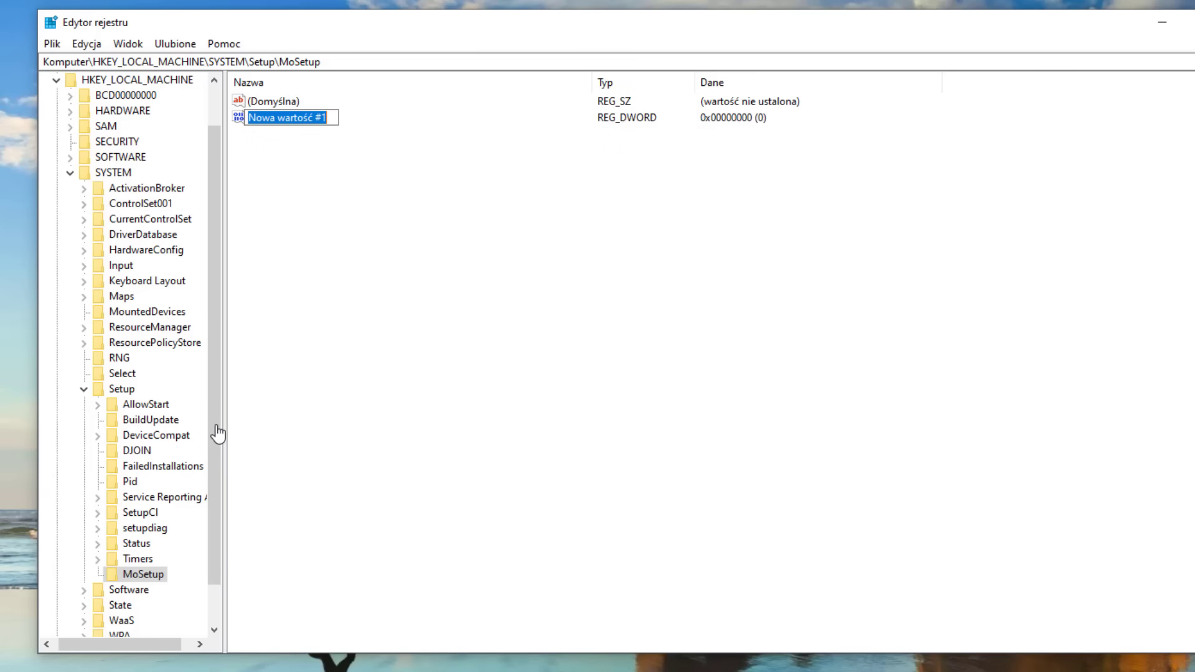
pyautogui.write('AllowUpgra')
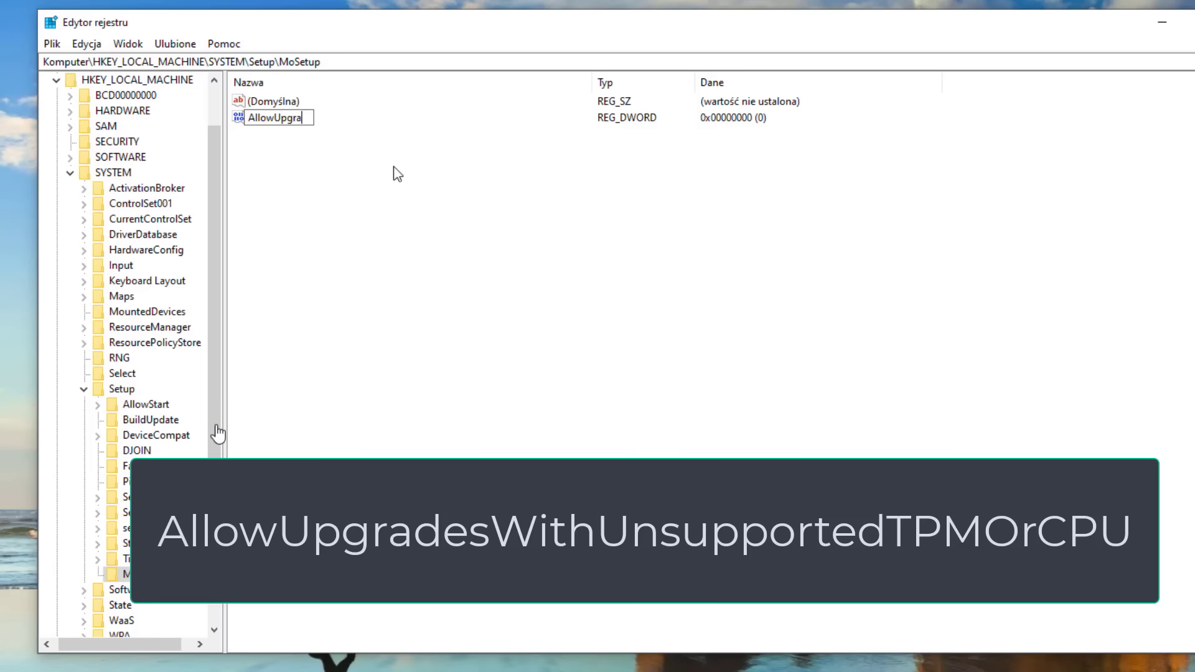
pyautogui.write('desWithUnsup')
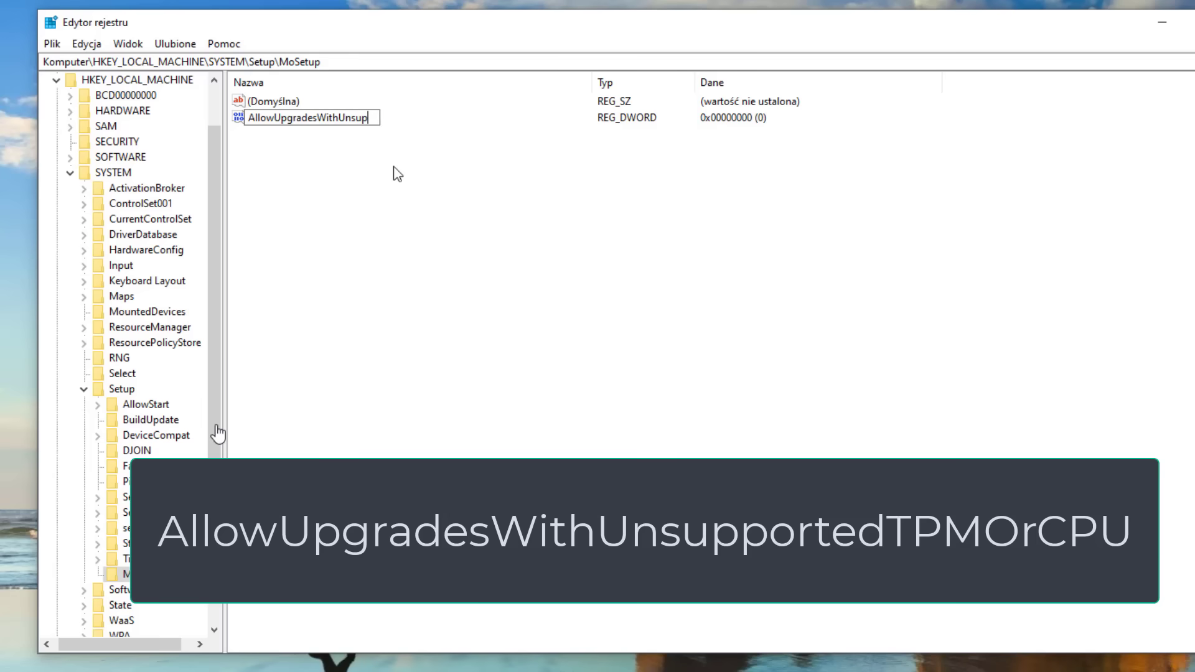
pyautogui.write('portedTPMOrCPU')
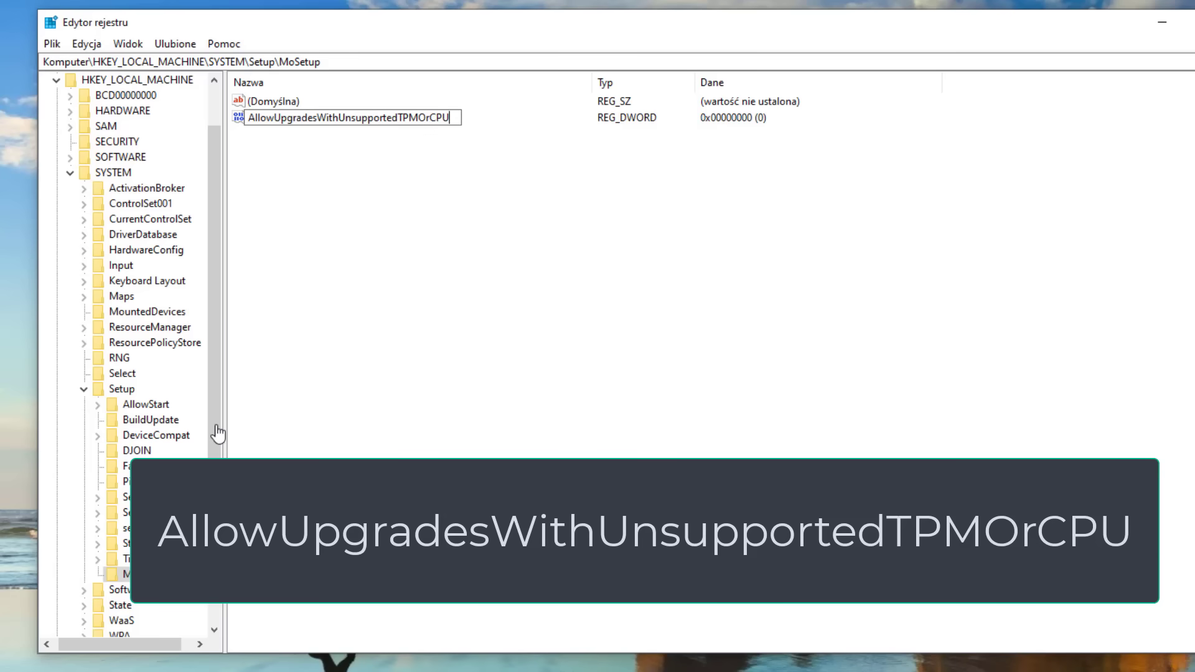
pyautogui.press('Return')
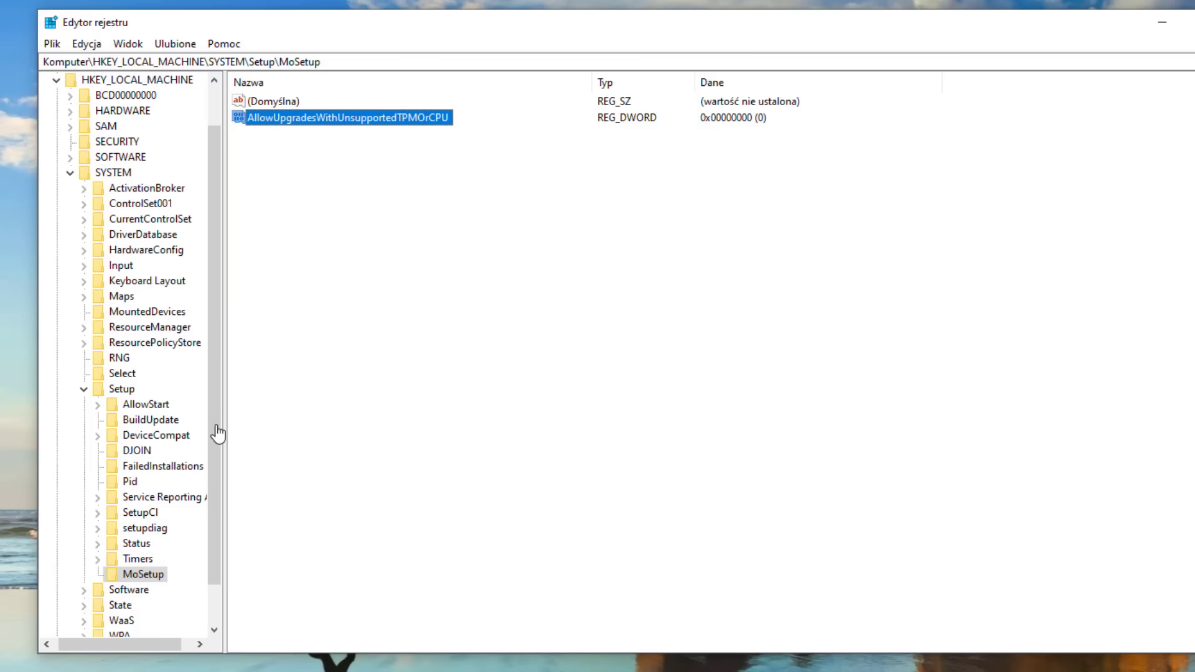
# Step: Set the data of the AllowUpgradesWithUnsupportedTPMOrCPU value to 1
pyautogui.press('Return')
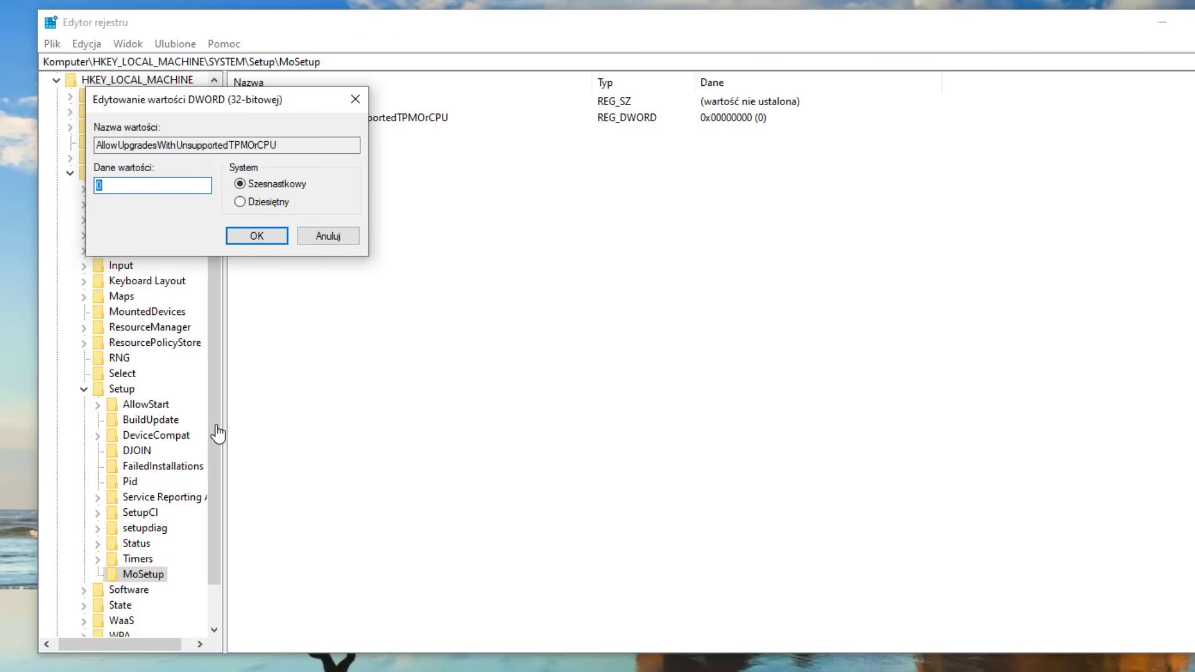
pyautogui.write('1')
pyautogui.press('Return')
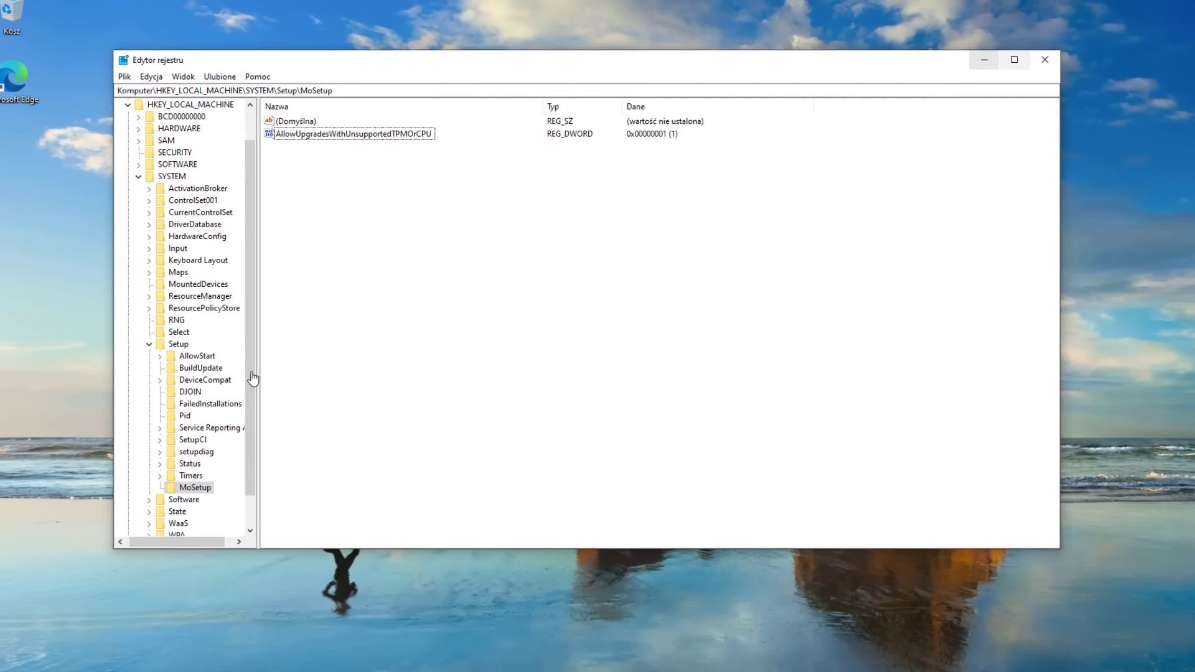
# Step: Switch to Microsoft Edge, search the web for "windows 11 download" and open Microsoft's Windows 11 download page
pyautogui.press('super+d')
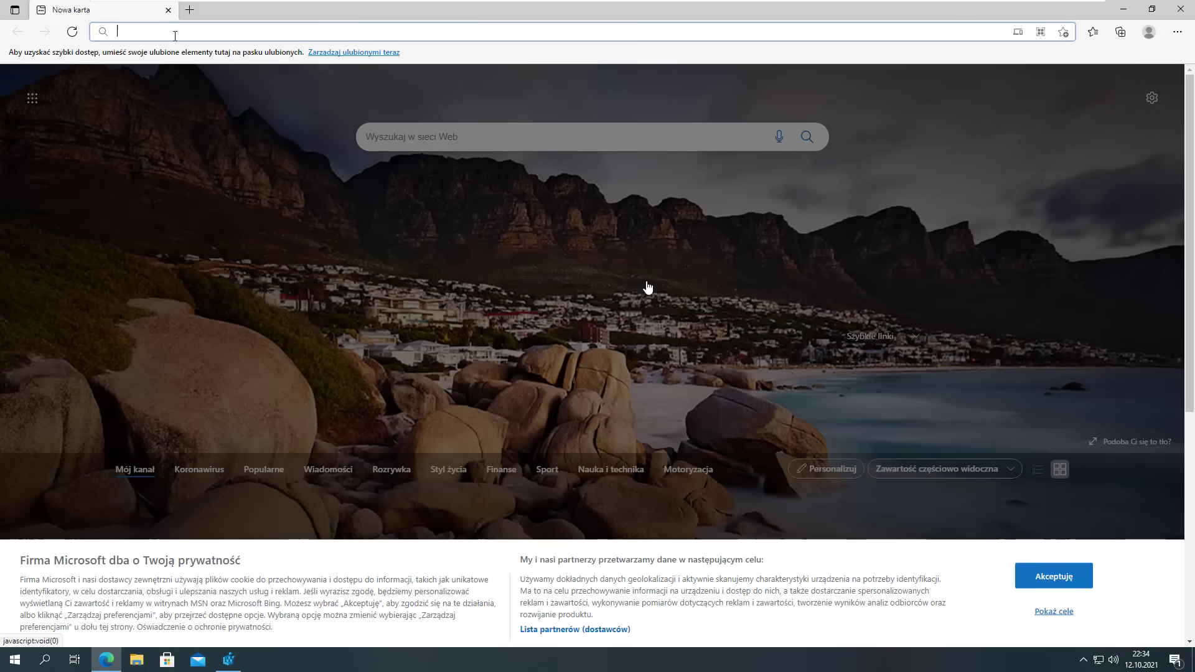
pyautogui.write('windows 11 download')
pyautogui.press('Return')
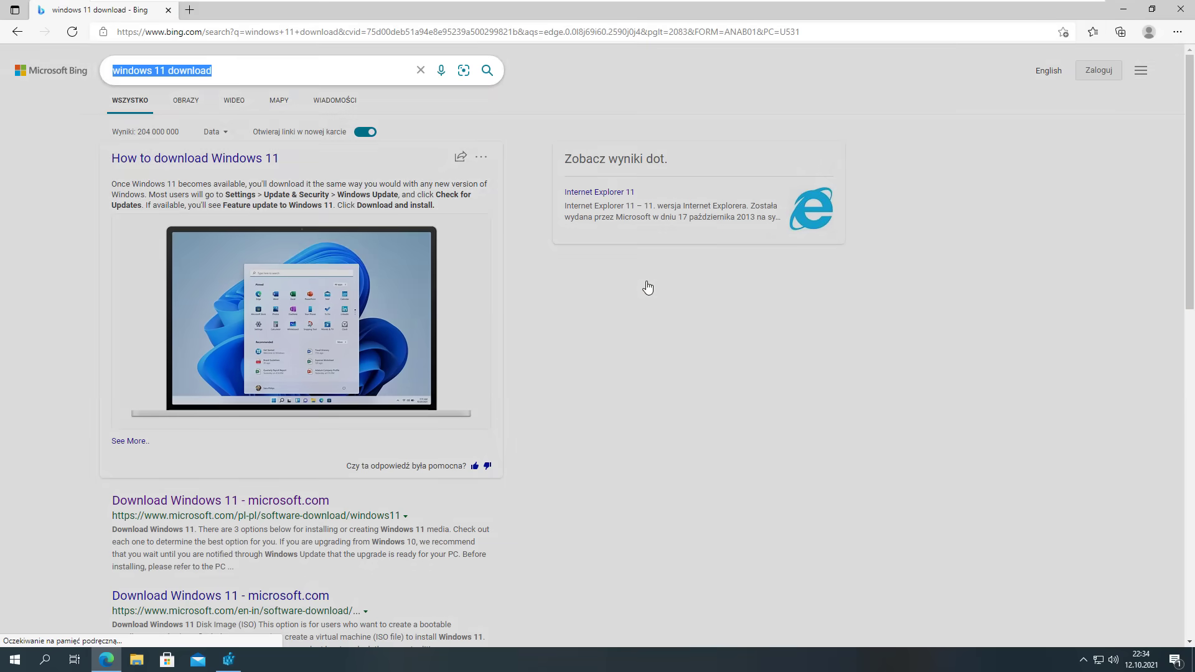
pyautogui.hotkey('ctrl', 'l')
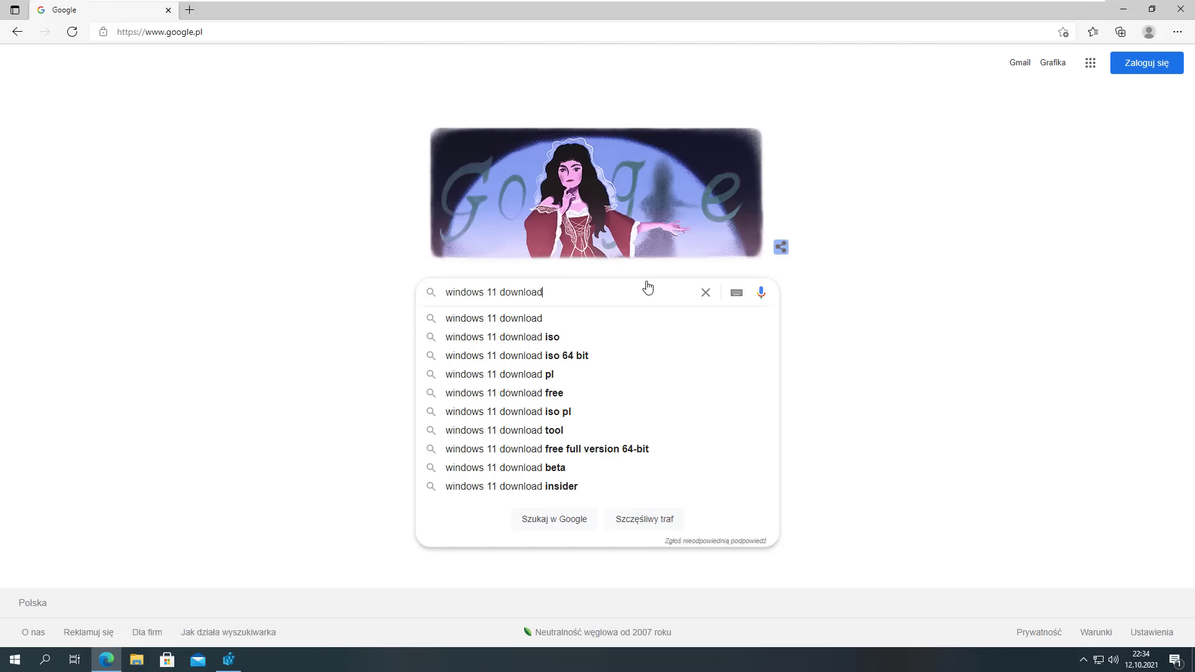
pyautogui.press('Return')
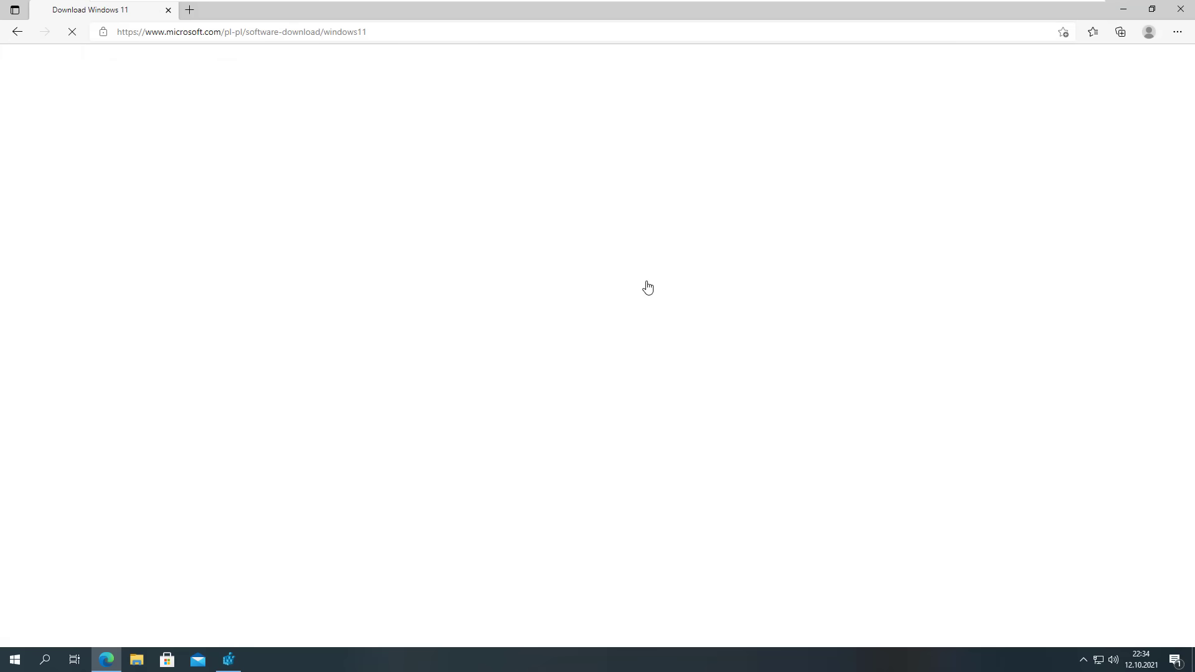
# Step: Choose Windows 11 as the edition in the disk image (ISO) section and submit the selection
pyautogui.scroll(-5, 648, 287)
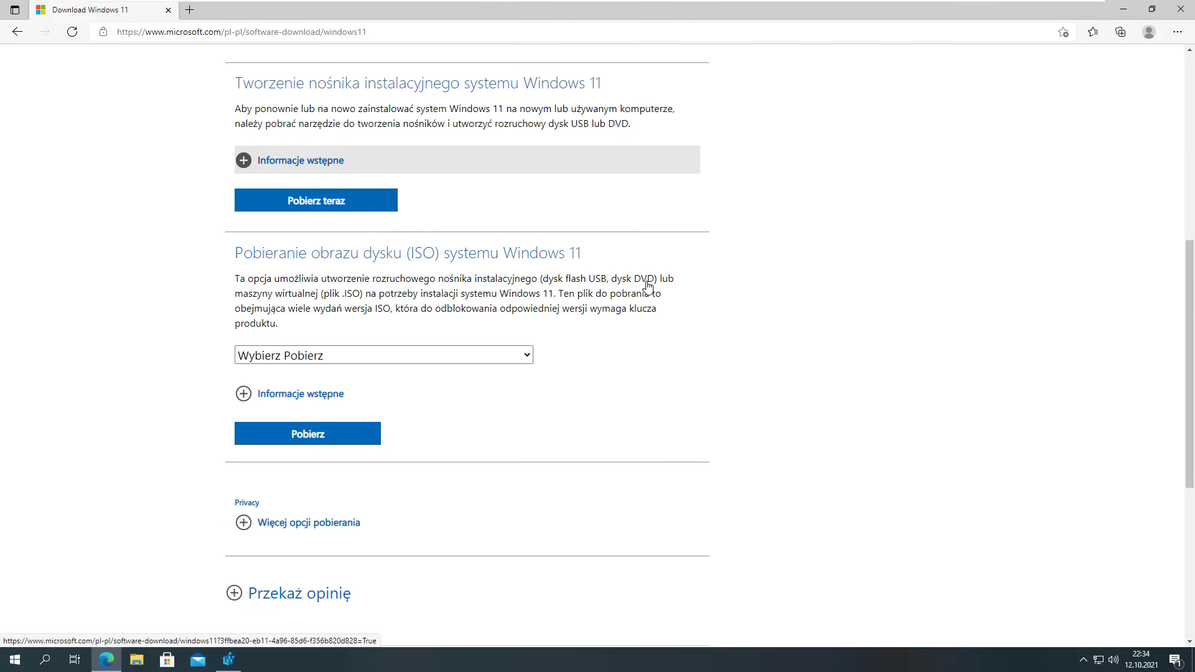
pyautogui.scroll(-1, 647, 286)
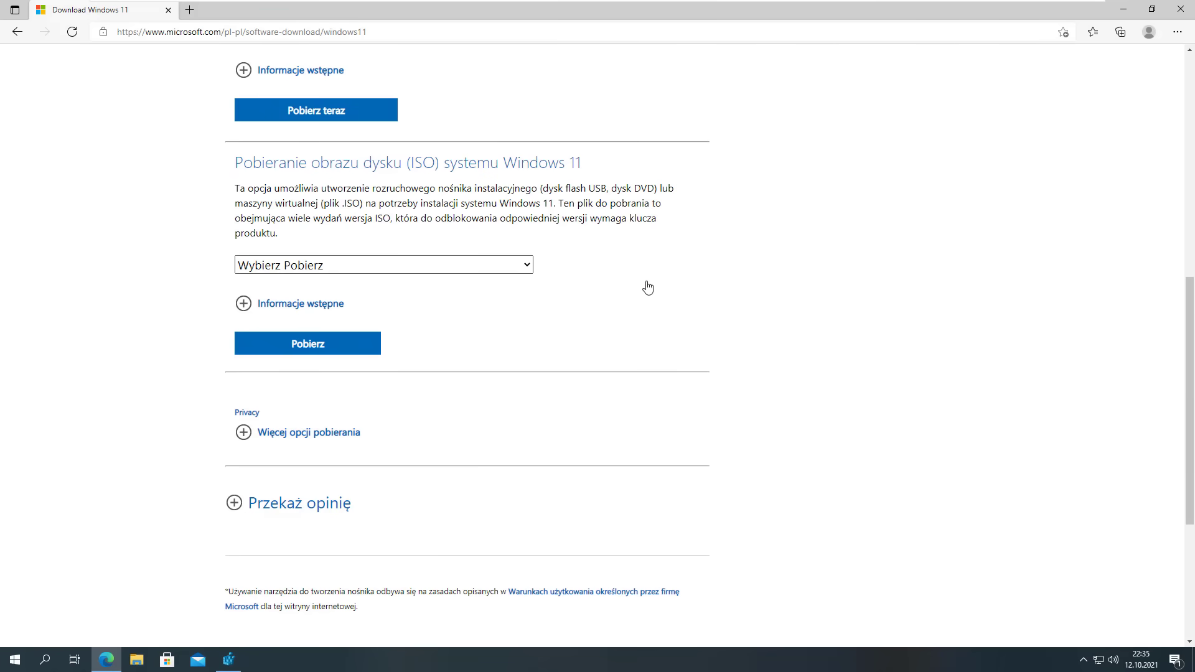
pyautogui.hotkey('alt', 'Down')
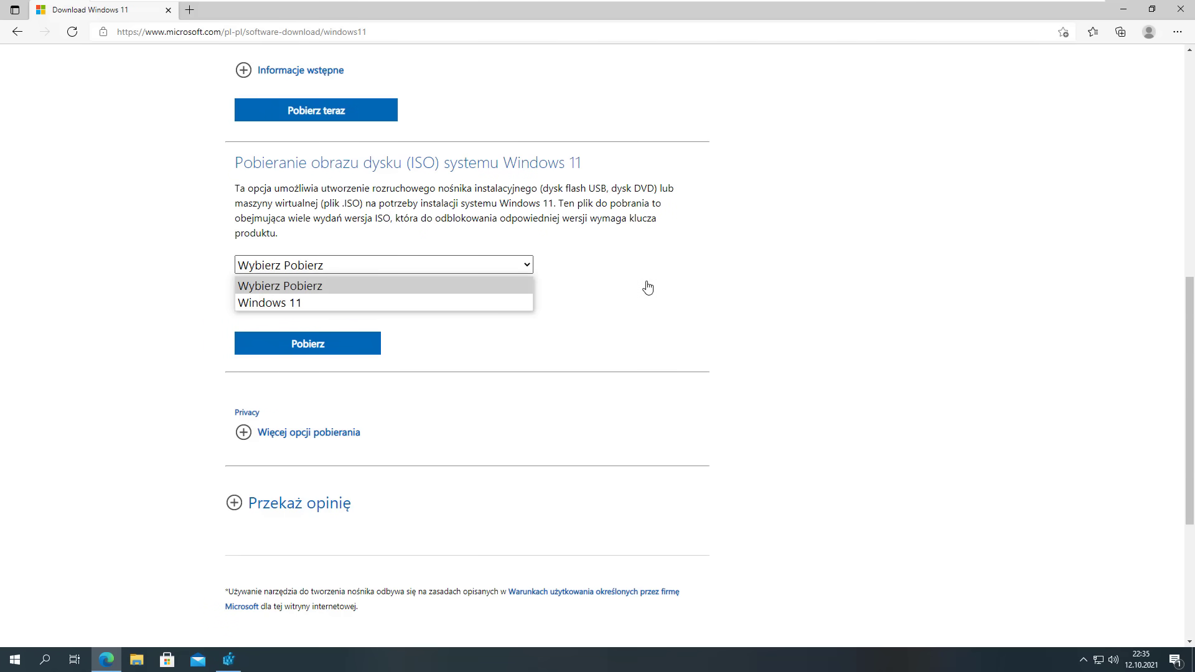
pyautogui.press('Down')
pyautogui.press('Return')
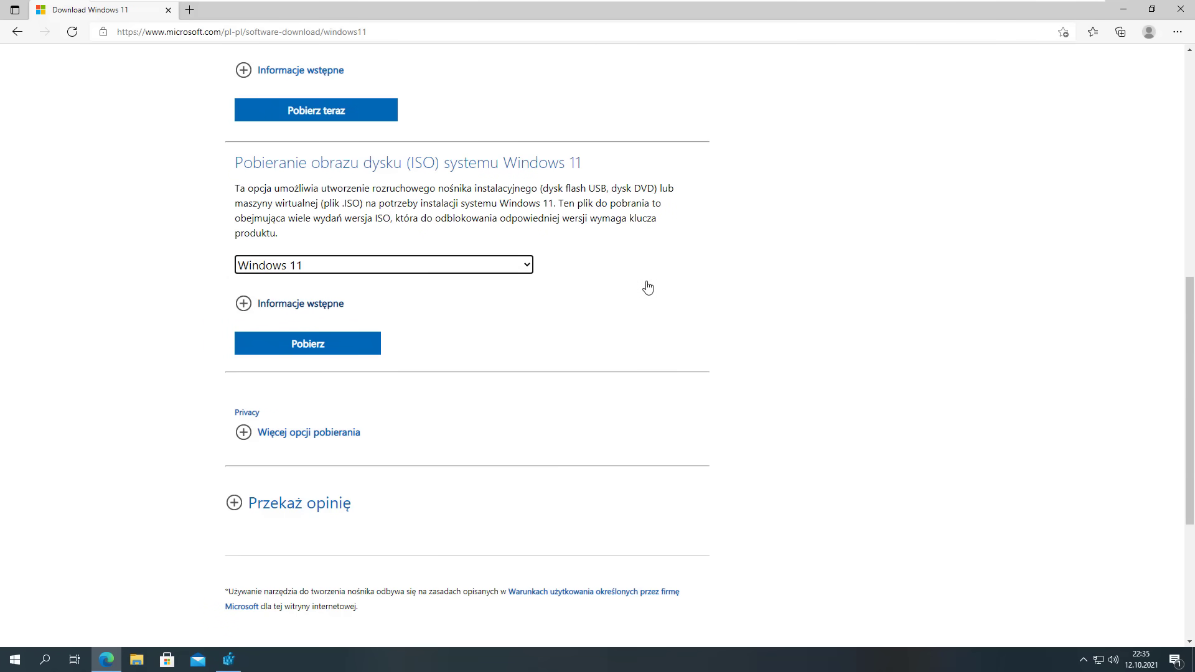
pyautogui.press('Tab')
pyautogui.press('Return')
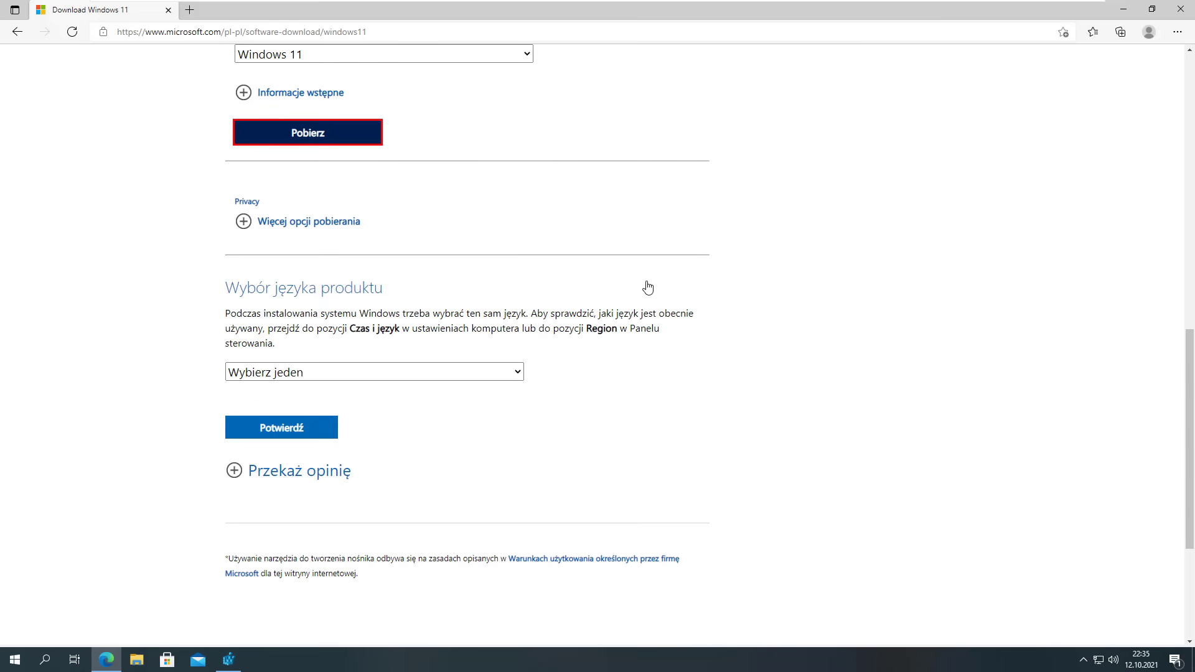
# Step: Confirm Polski as the product language and start the 64-bit Windows 11 ISO download
pyautogui.hotkey('alt', 'Down')
pyautogui.press('p')
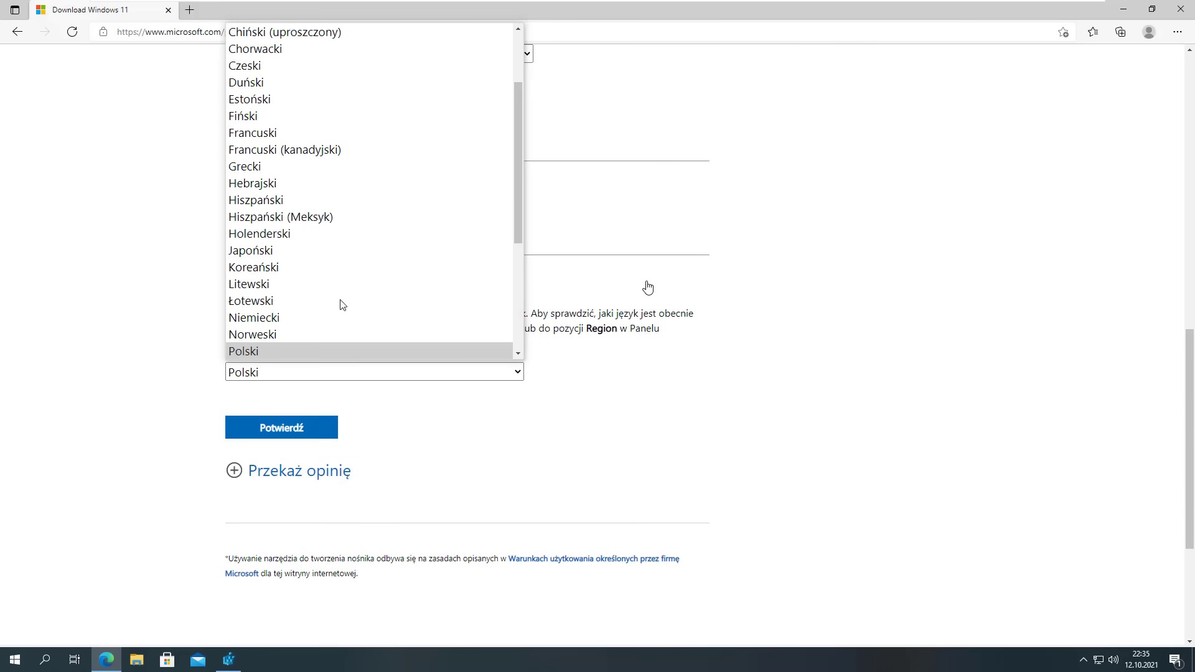
pyautogui.press('Return')
pyautogui.press('Tab')
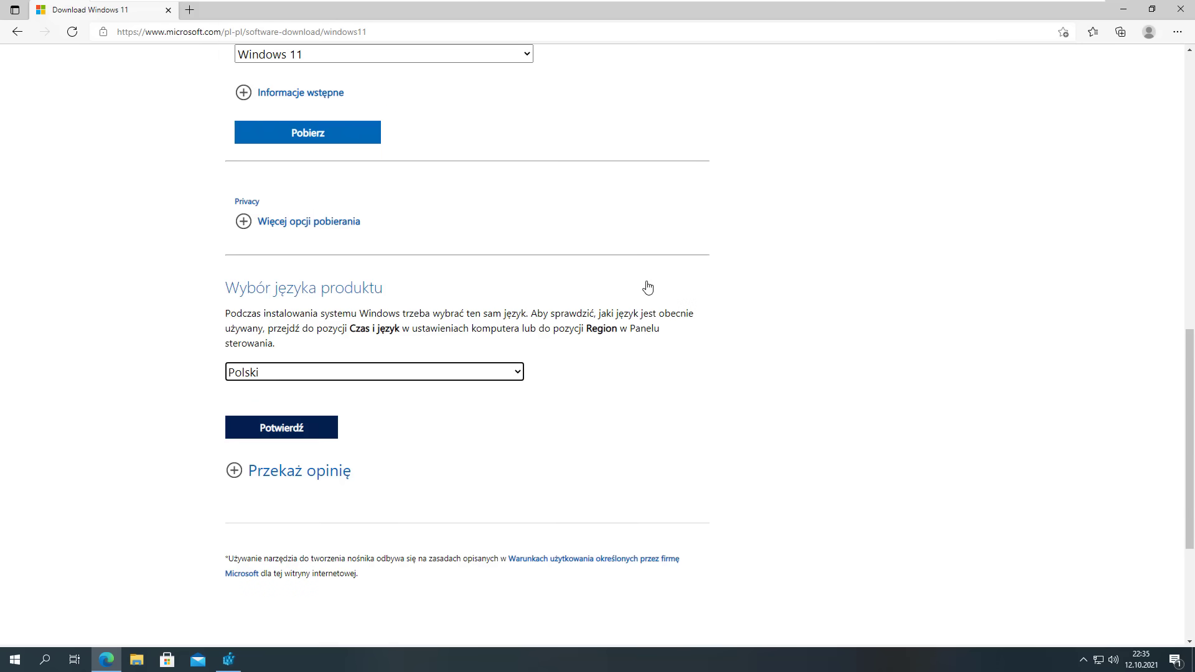
pyautogui.press('Return')
pyautogui.press('Tab')
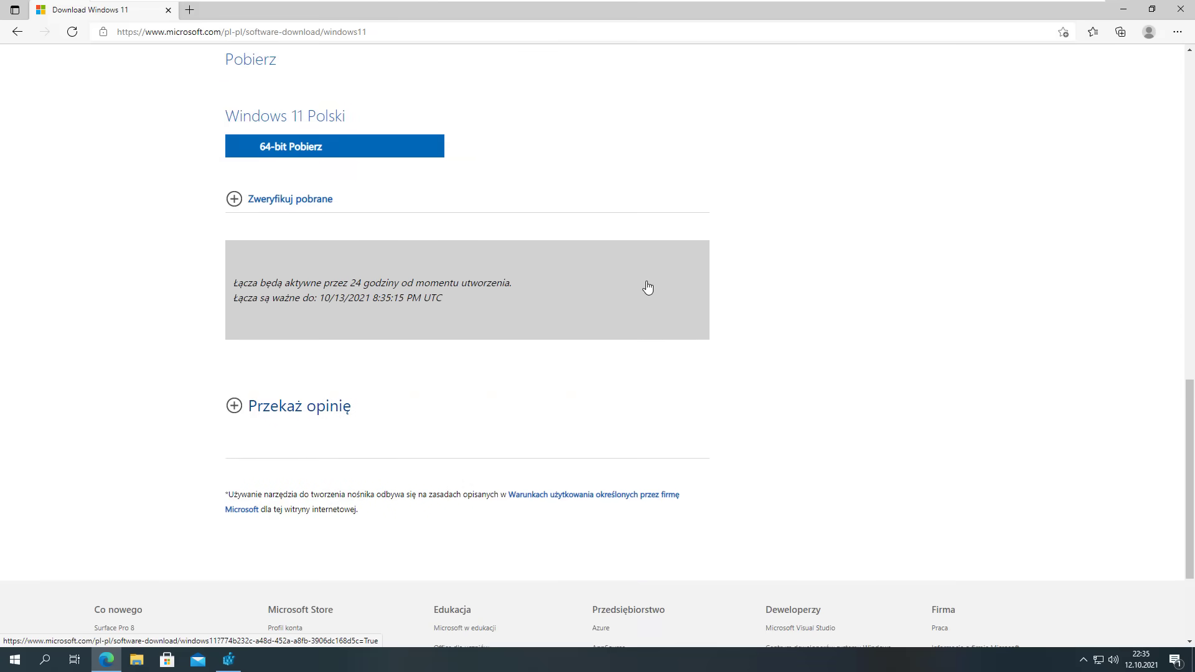
pyautogui.press('Return')
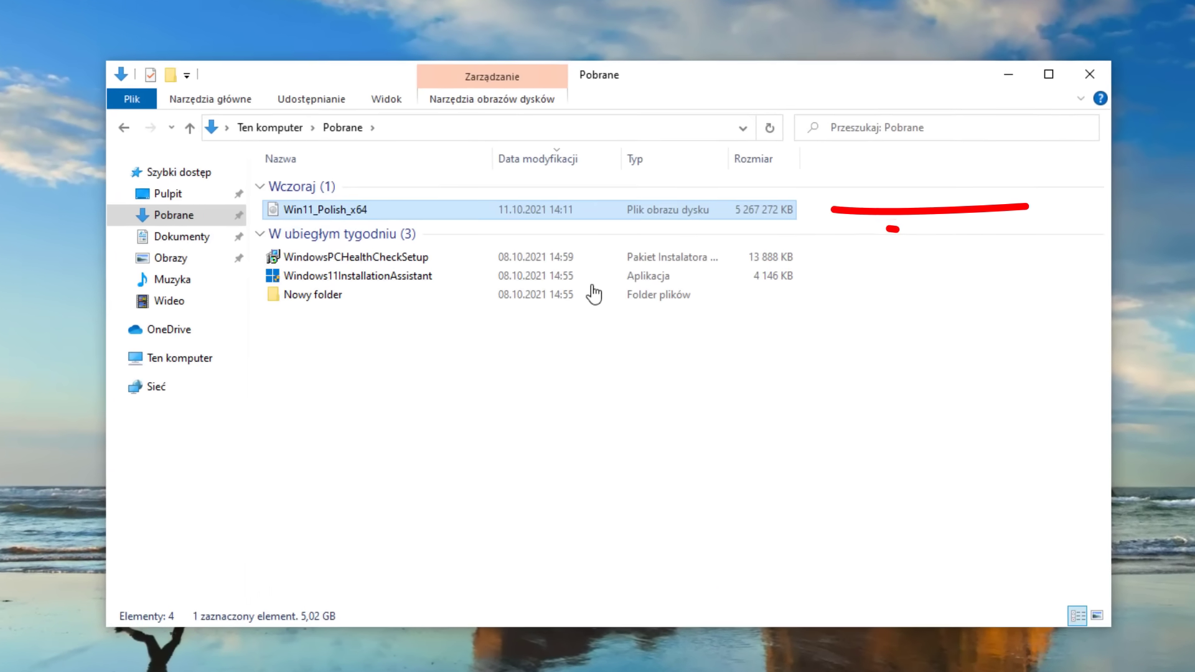
# Step: Mount the Win11_Polish_x64 disk image, run its setup application and allow it to make changes to the device
pyautogui.press('Return')
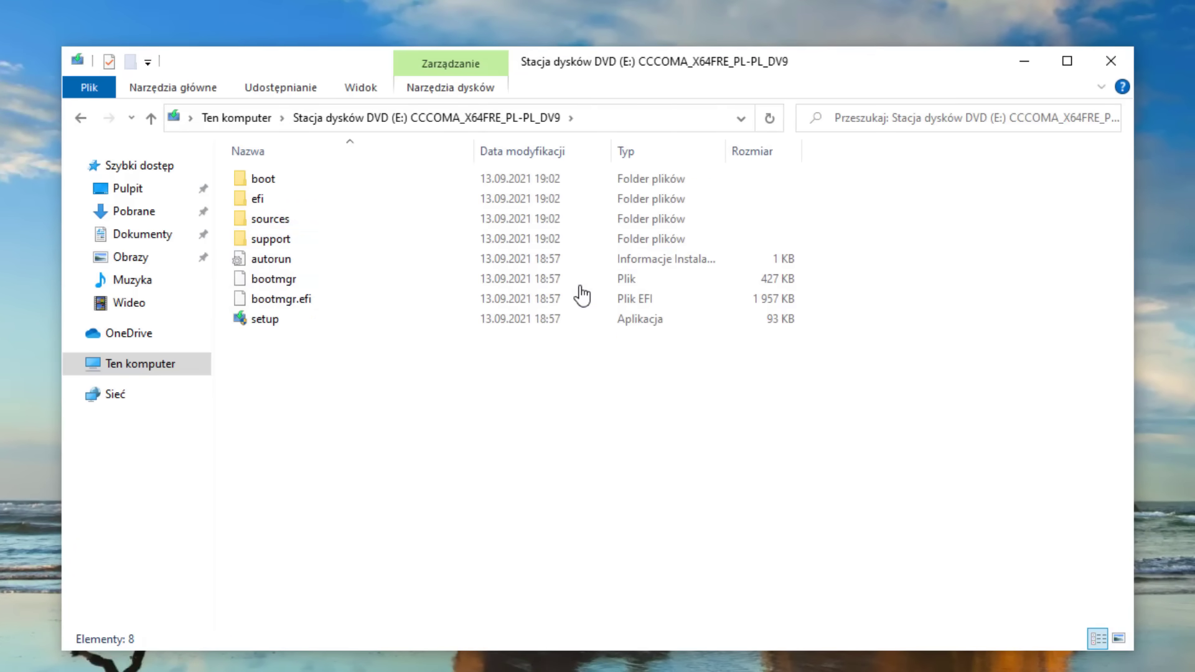
pyautogui.press('End')
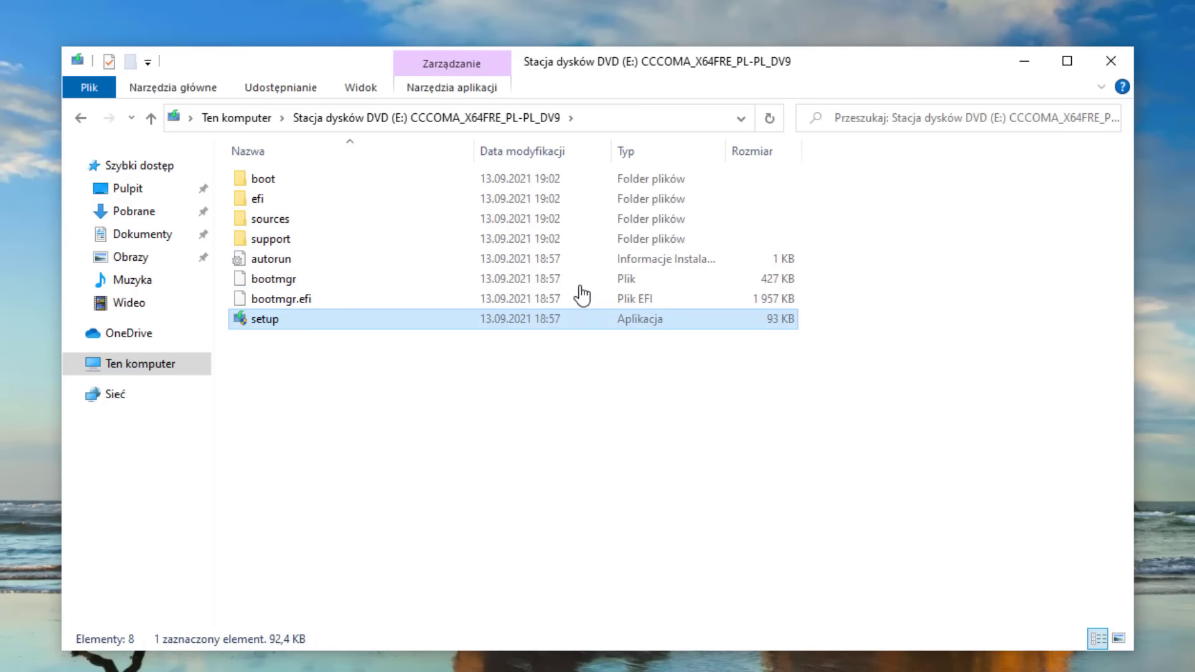
pyautogui.press('Return')
pyautogui.press('Left')
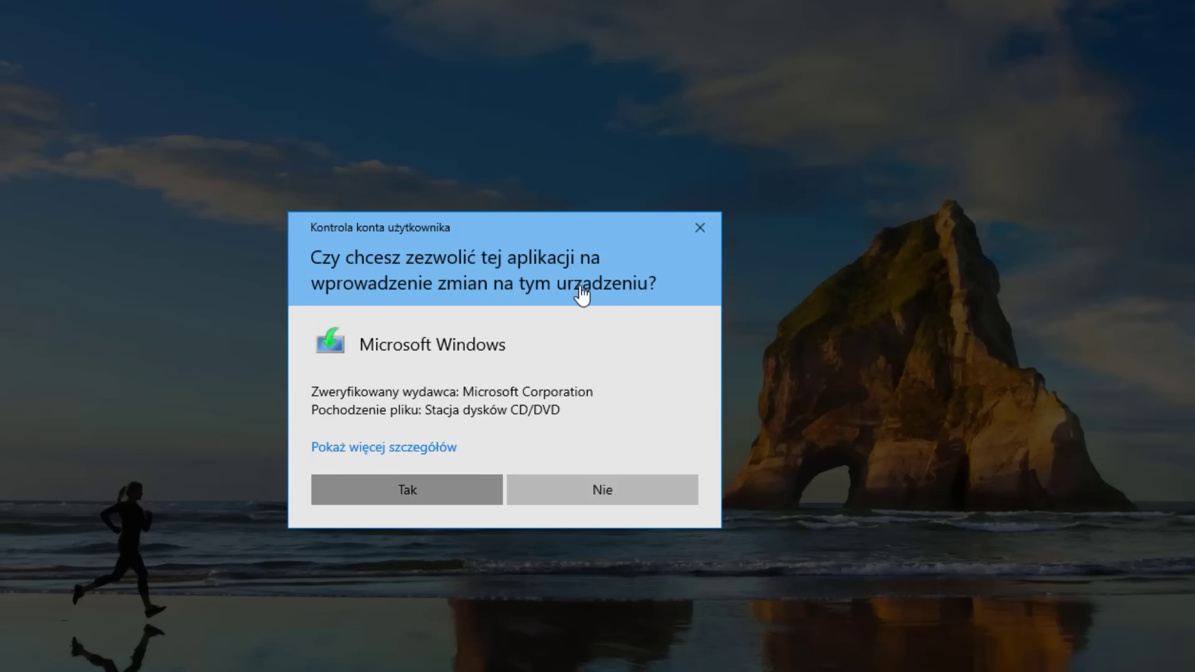
pyautogui.press('Return')
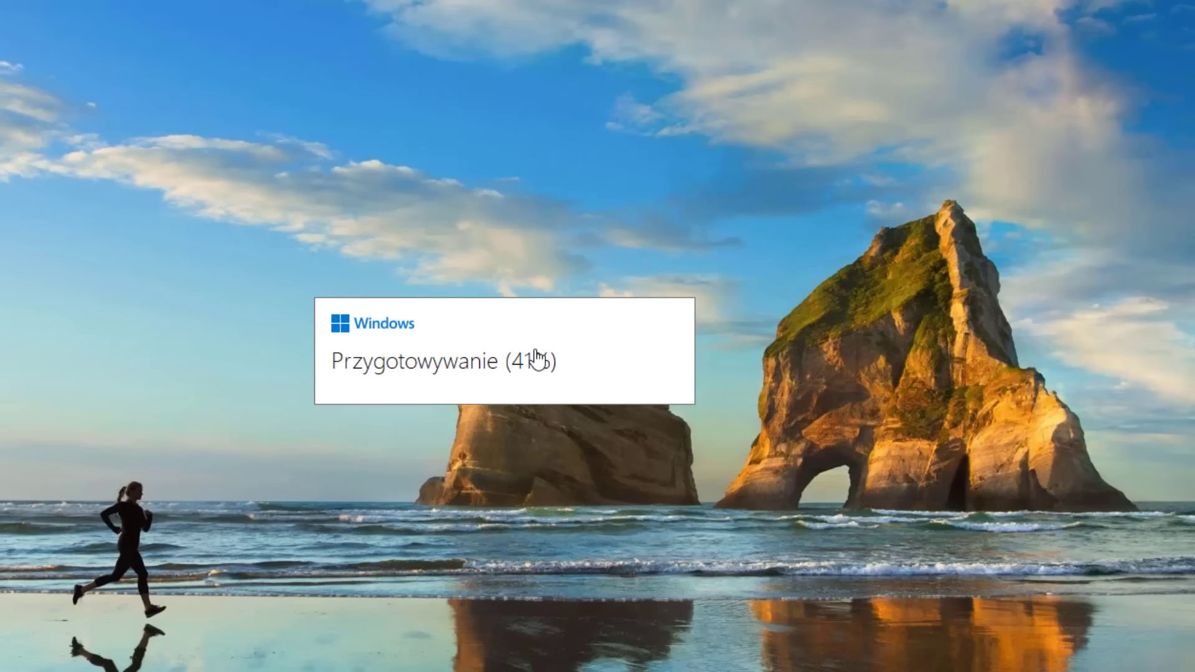
# Step: Change how Windows 11 setup downloads updates by choosing "Nie teraz", and continue
pyautogui.press('Tab')
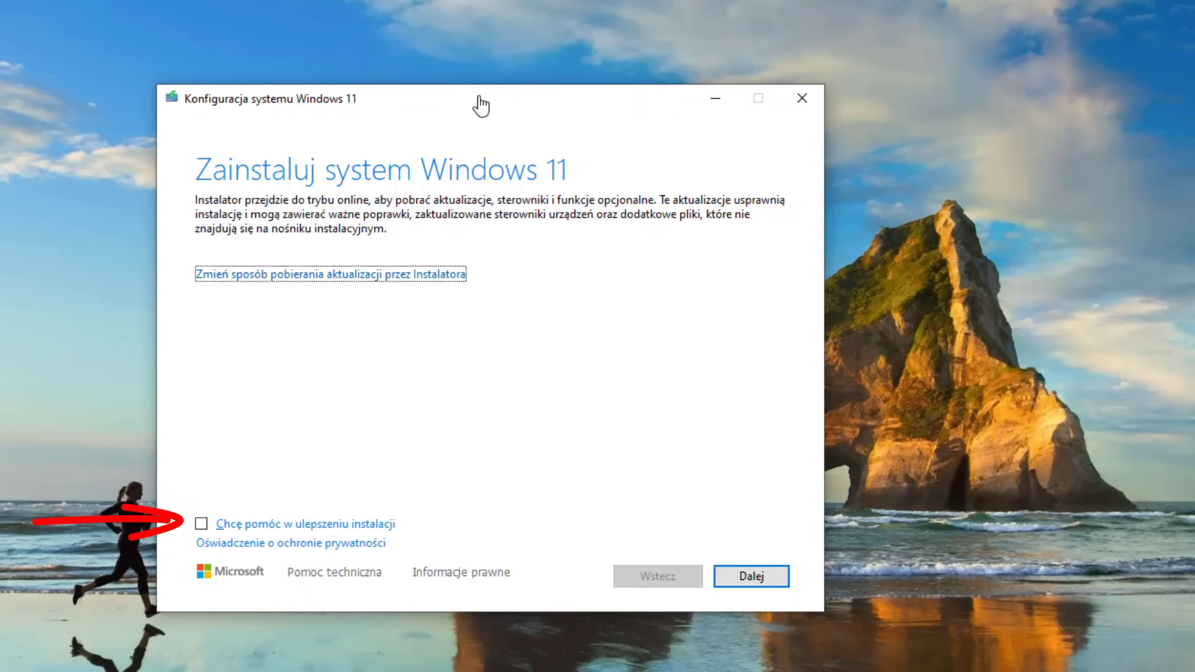
pyautogui.press('Return')
pyautogui.press('Down')
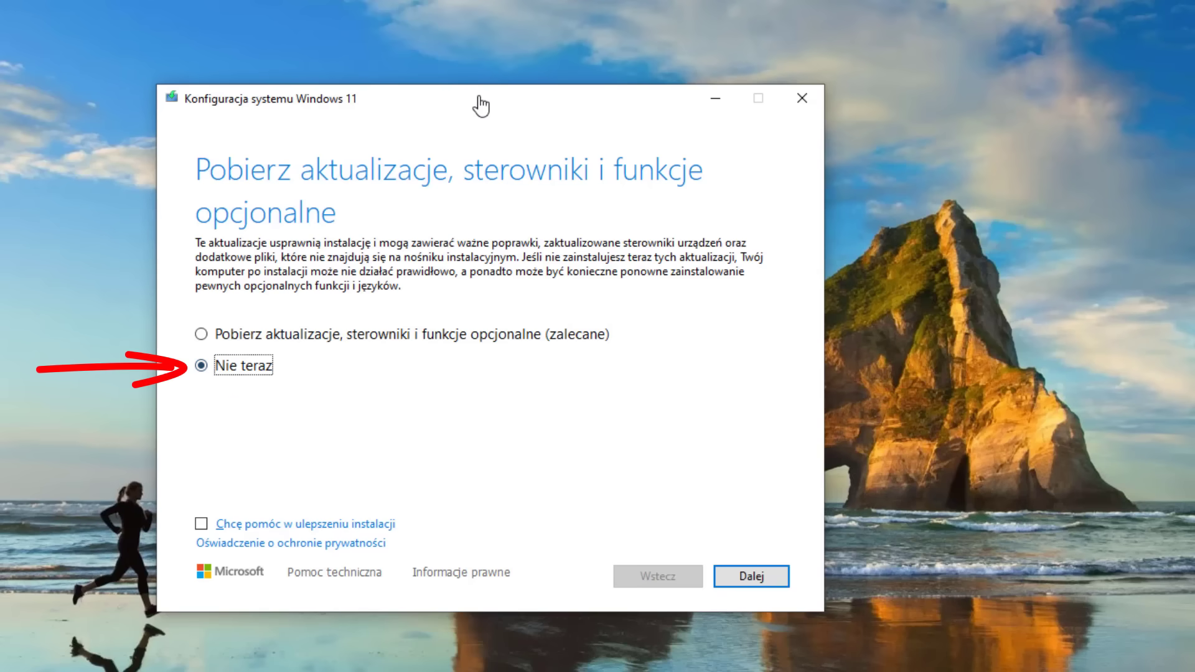
pyautogui.press('Return')
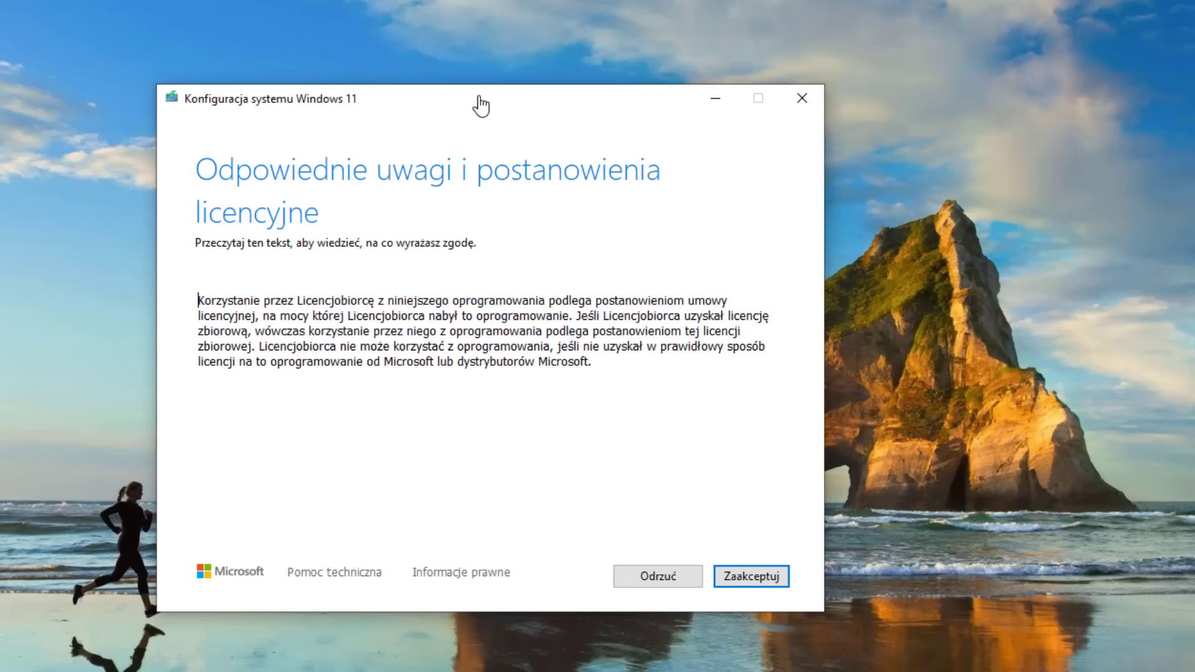
# Step: Accept the licence terms and the unmet minimum requirements notice, and proceed with installing Windows 11 Pro keeping personal files and apps
pyautogui.press('Return')
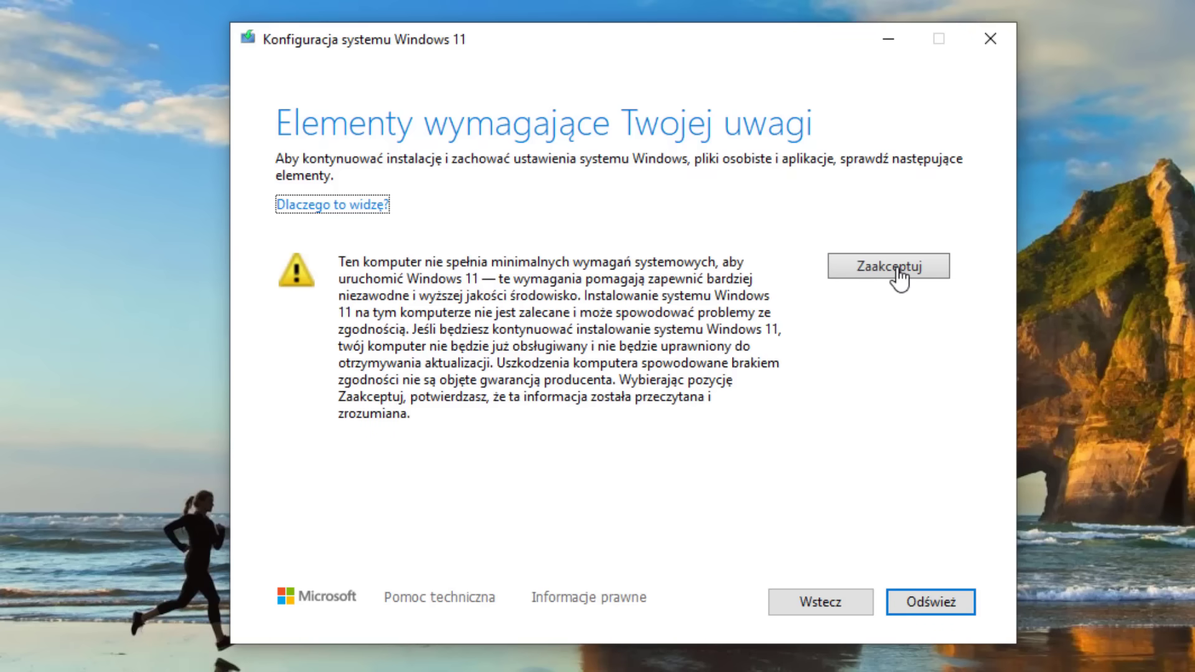
pyautogui.click(897, 270)
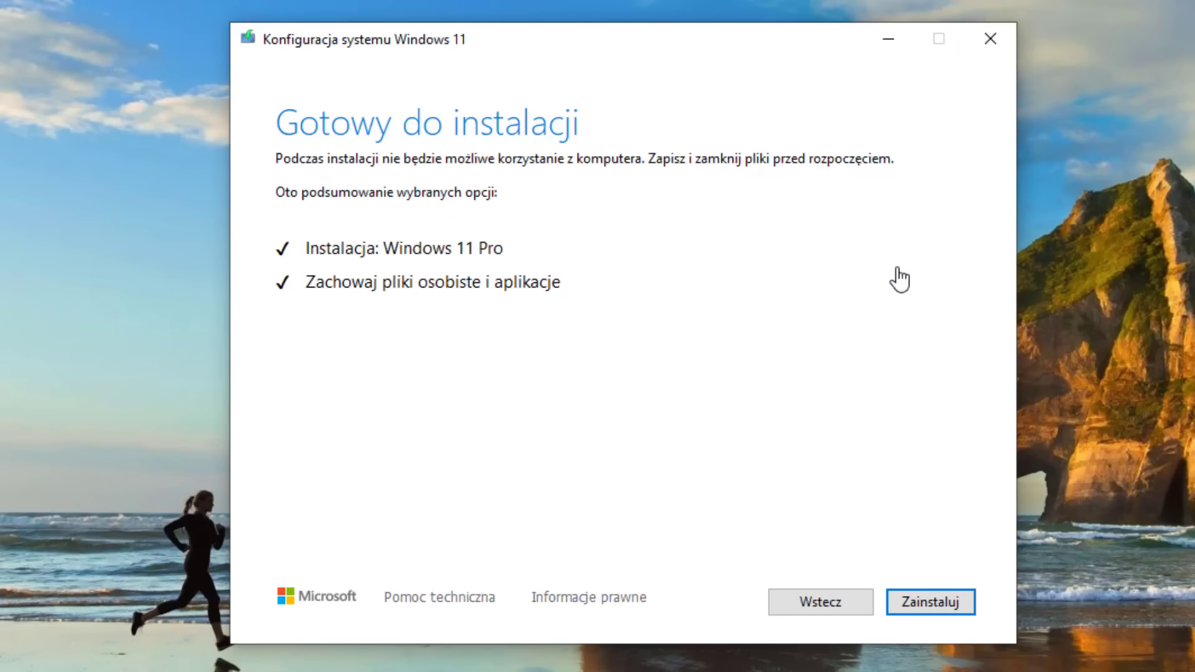
pyautogui.press('Return')
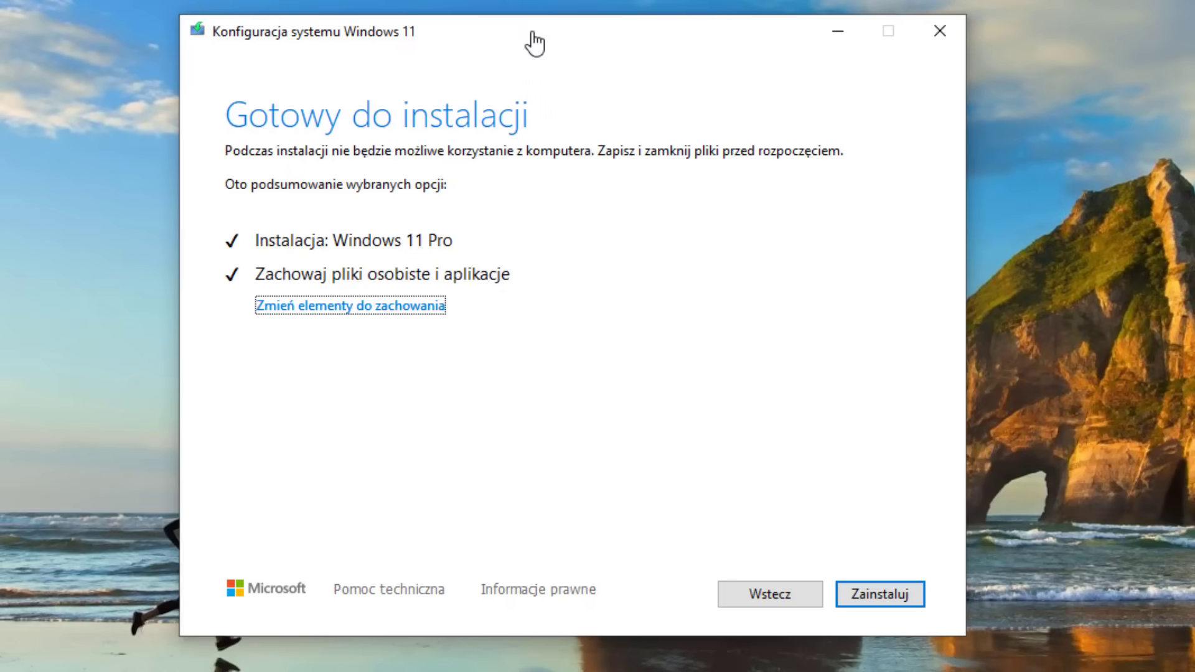
# Step: Exit Windows 11 setup and confirm cancelling the installation
pyautogui.hotkey('alt', 'F4')
pyautogui.press('Left')
pyautogui.press('Return')
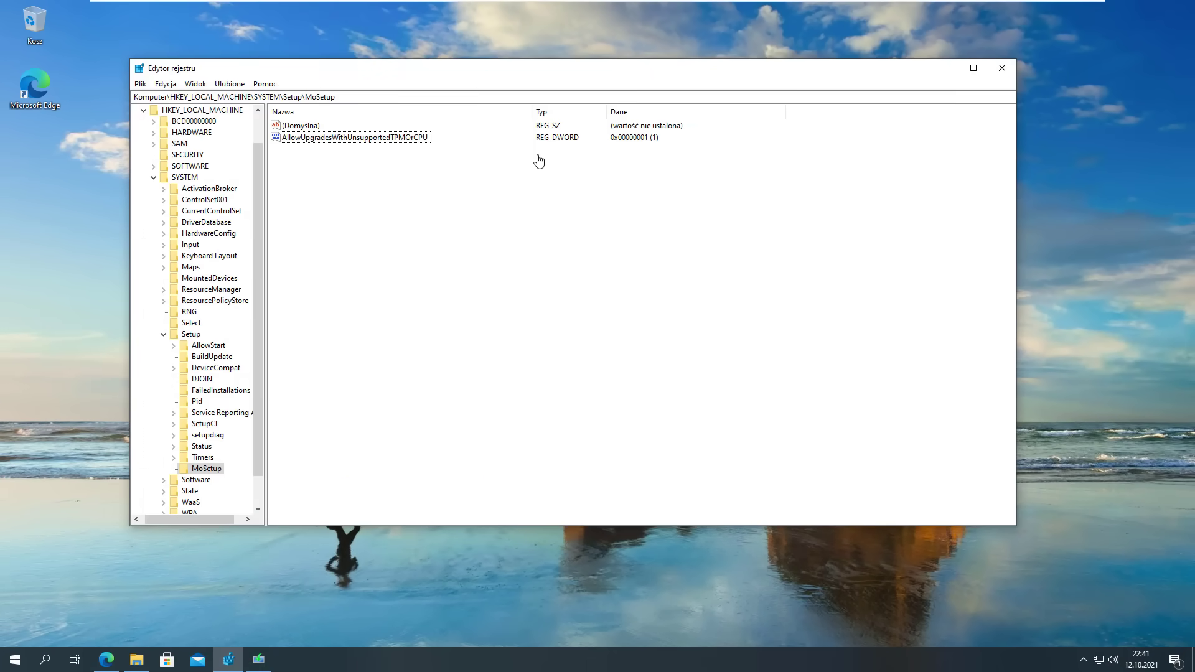
# Step: In Registry Editor, set the data of the AllowUpgradesWithUnsupportedTPMOrCPU value to 0 and close the editor
pyautogui.press('Return')
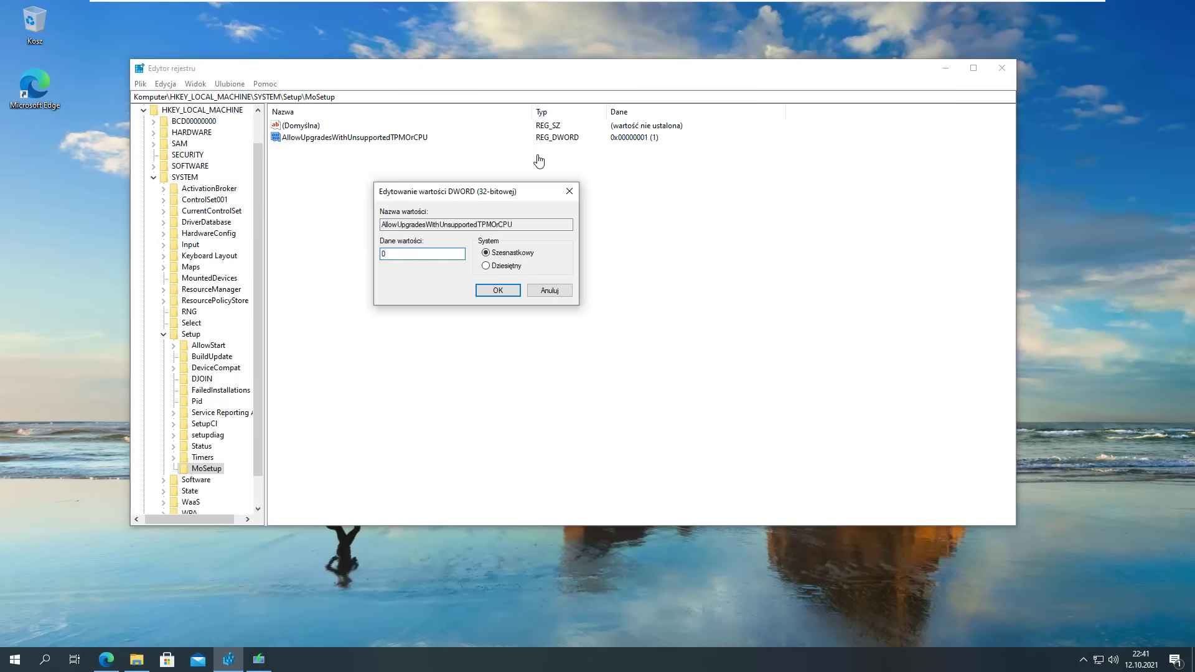
pyautogui.press('Return')
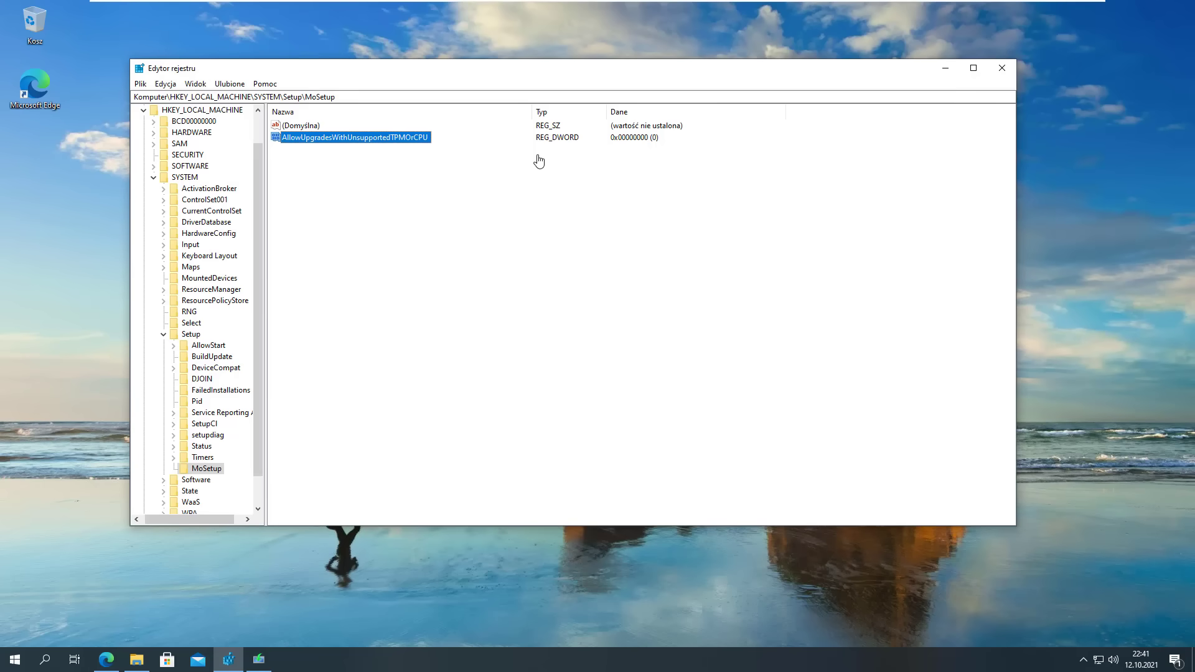
pyautogui.hotkey('alt', 'F4')
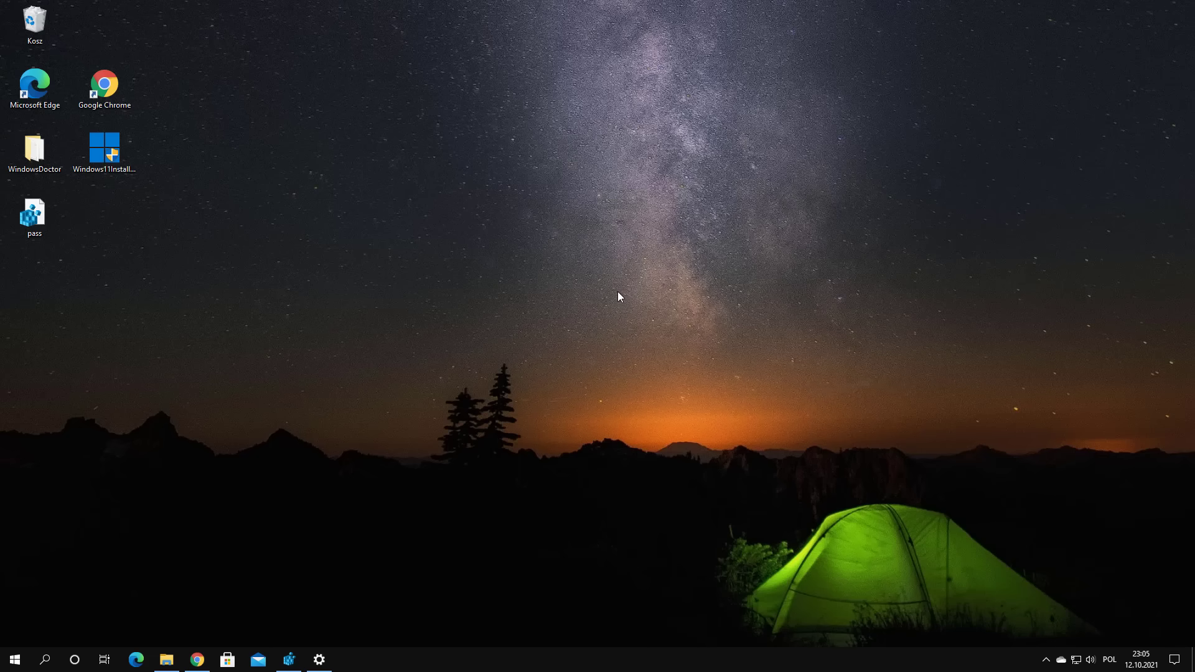
# Step: Switch to Chrome and examine the registry file text for bypassing TPM in the YouTube video description
pyautogui.click(197, 659)
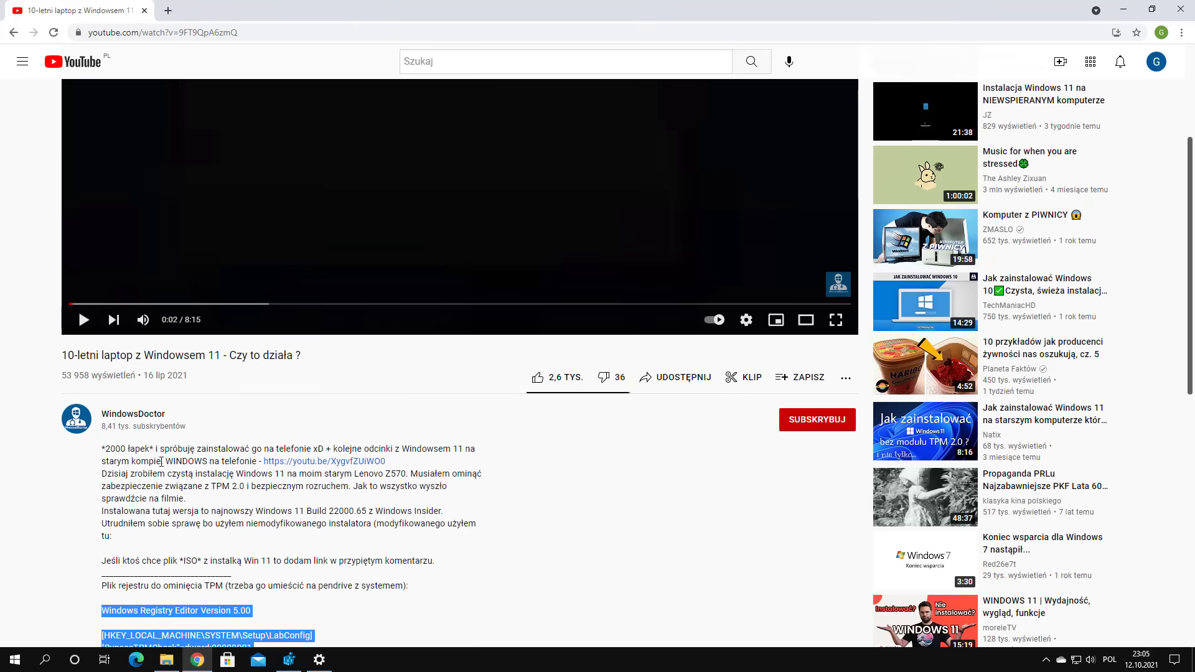
pyautogui.scroll(-4, 341, 423)
pyautogui.click(143, 381)
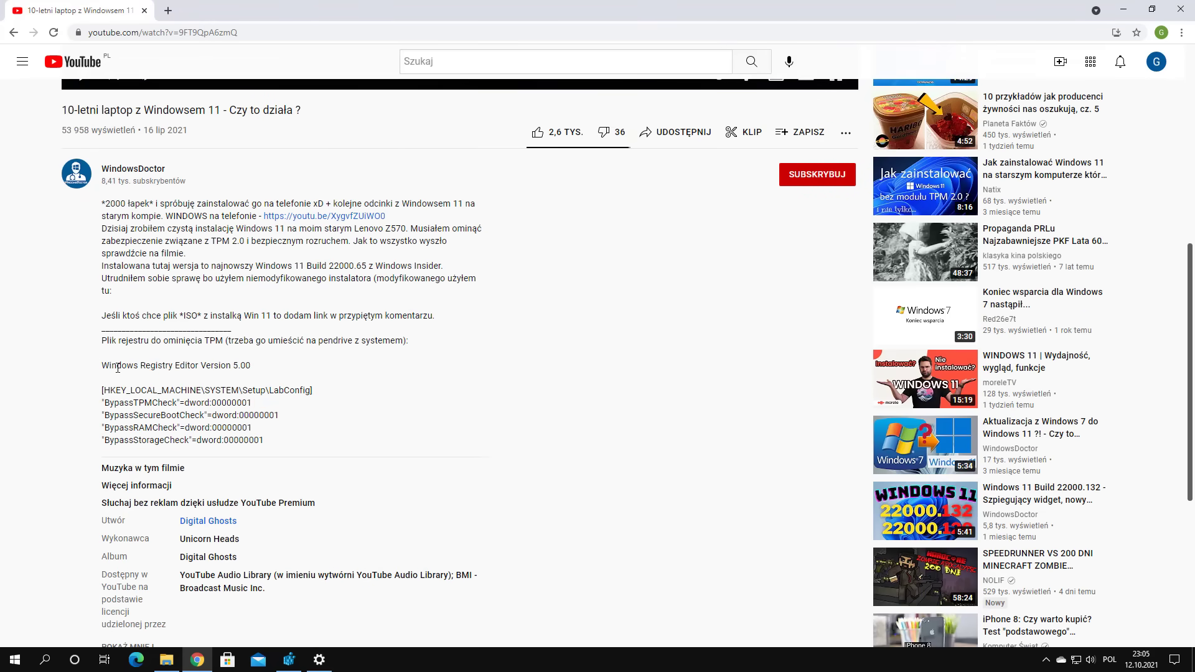
pyautogui.moveTo(102, 366); pyautogui.dragTo(280, 439)
pyautogui.click(275, 439)
pyautogui.moveTo(120, 401); pyautogui.dragTo(159, 444)
pyautogui.click(139, 414)
pyautogui.click(159, 444)
pyautogui.click(1124, 8)
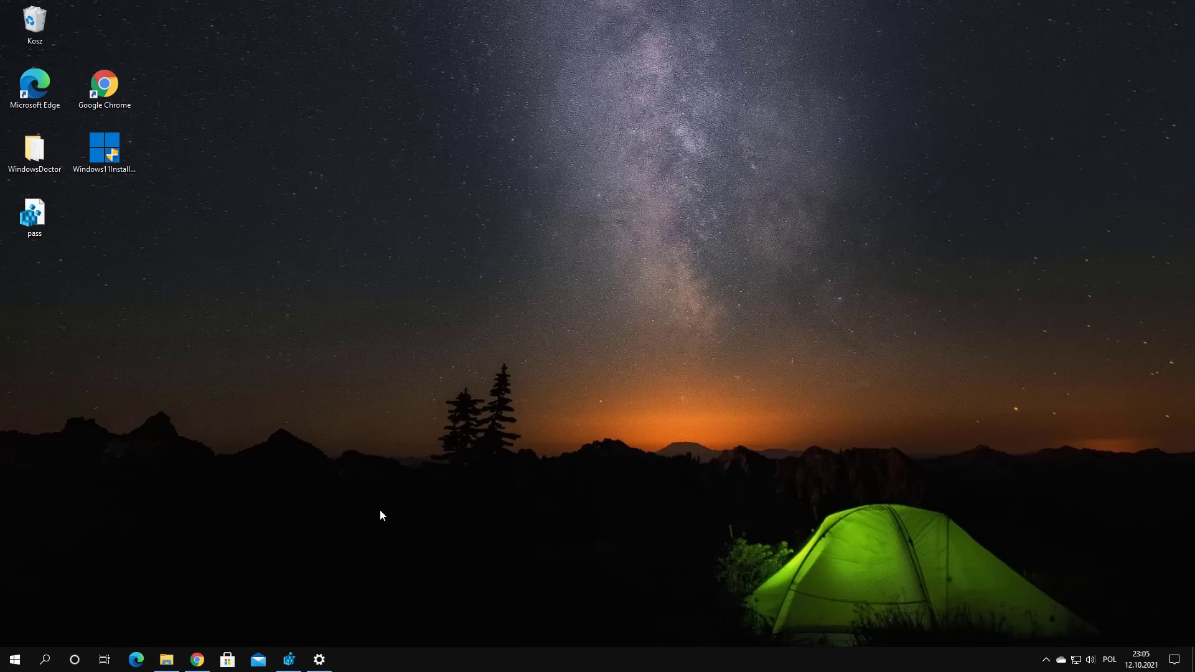
# Step: Review the AllowUpgradesWithUnsupportedTPMOrCPU value in Registry Editor and the Win11_Polish_x64 image in File Explorer's Pobrane folder
pyautogui.click(289, 660)
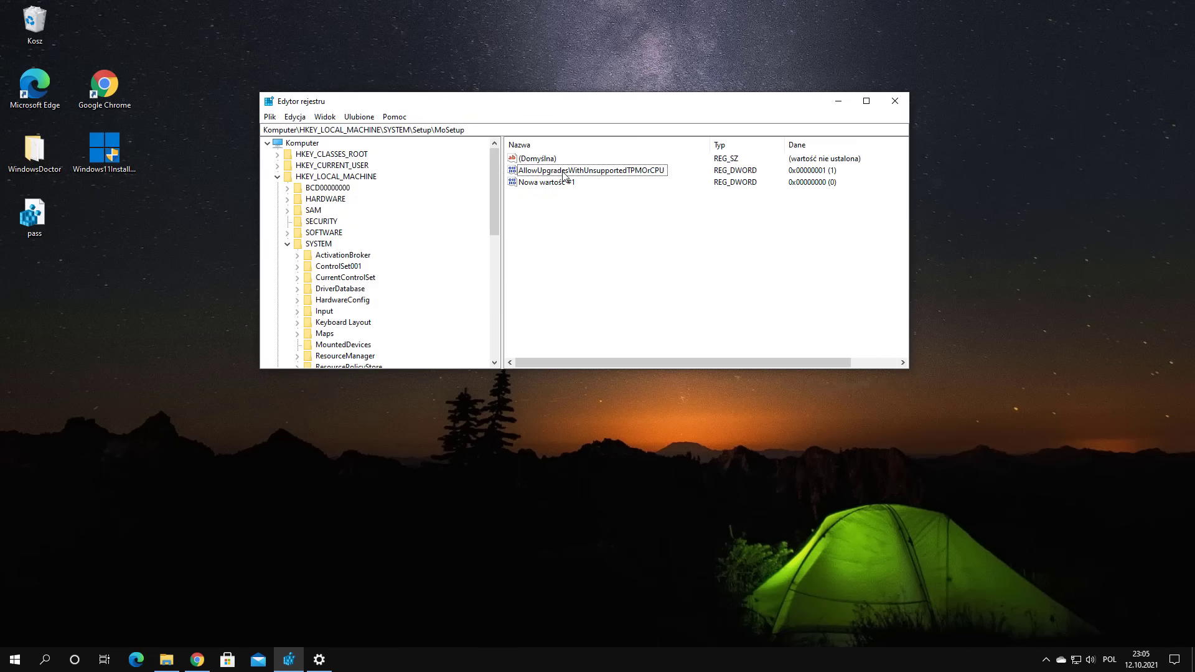
pyautogui.click(564, 173)
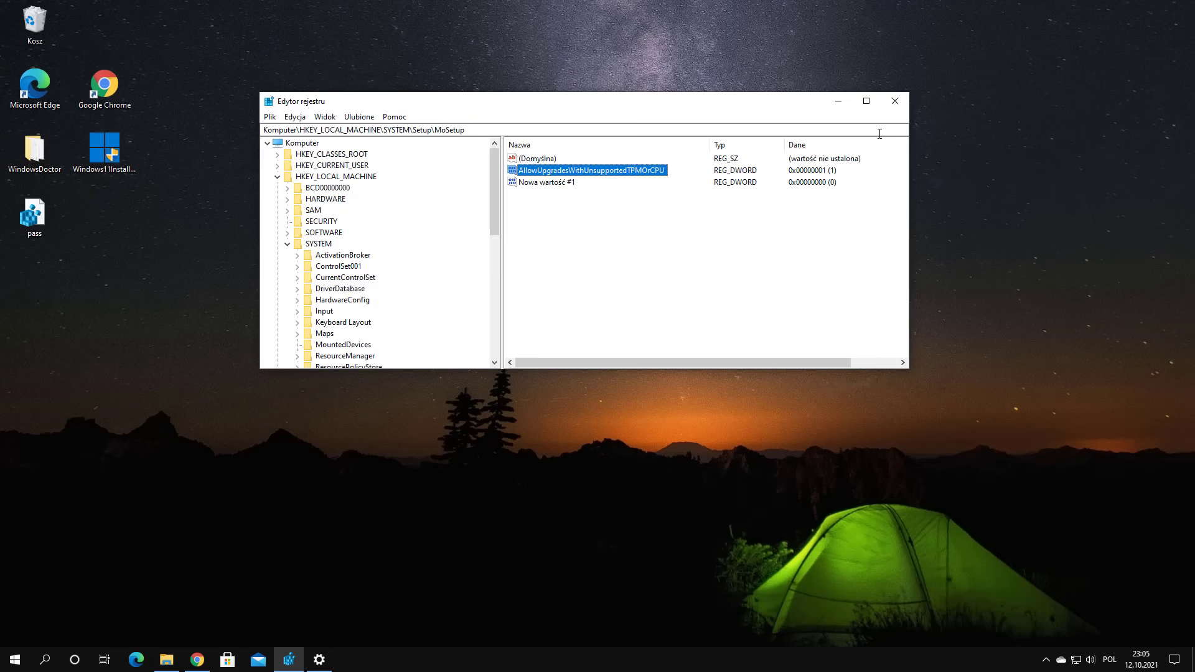
pyautogui.click(839, 101)
pyautogui.click(166, 659)
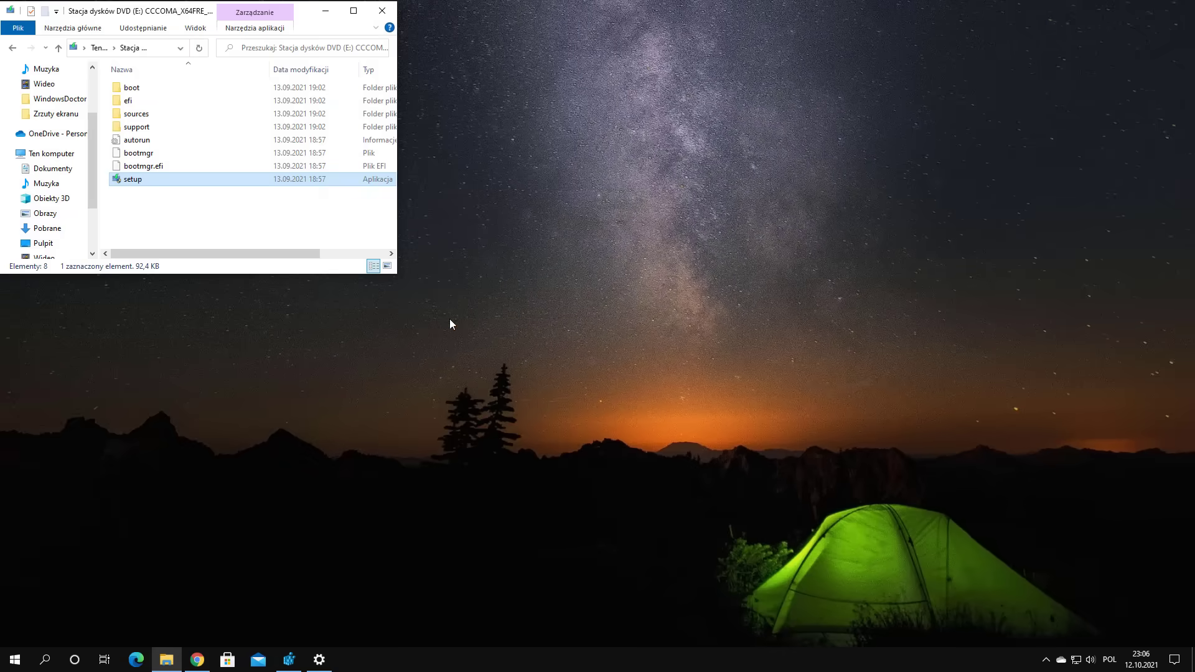
pyautogui.moveTo(307, 21); pyautogui.dragTo(475, 106)
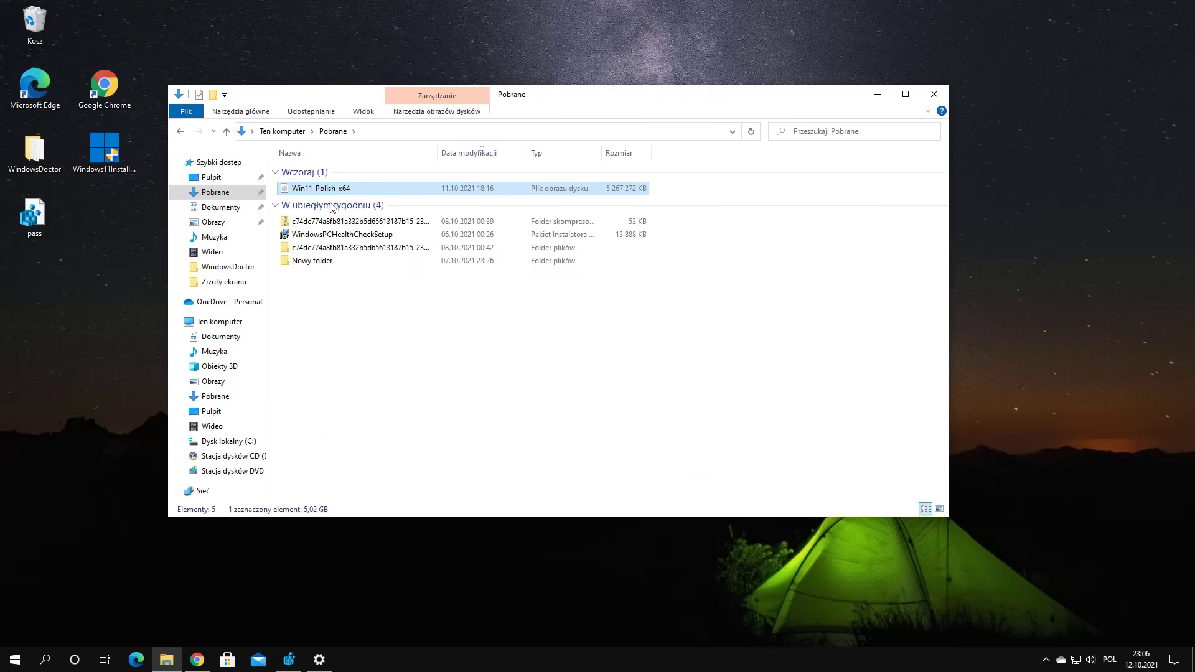
# Step: Switch to Chrome, search for "windows 10 download" in a new tab and open Microsoft's Windows 10 download page
pyautogui.click(196, 660)
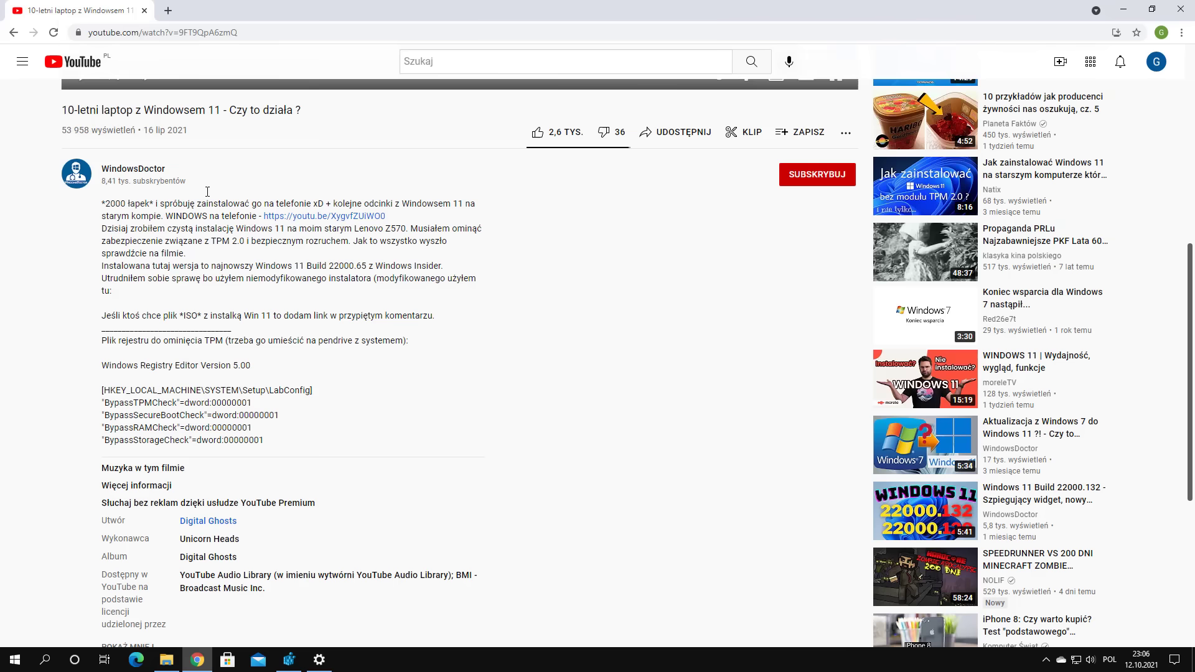
pyautogui.click(171, 15)
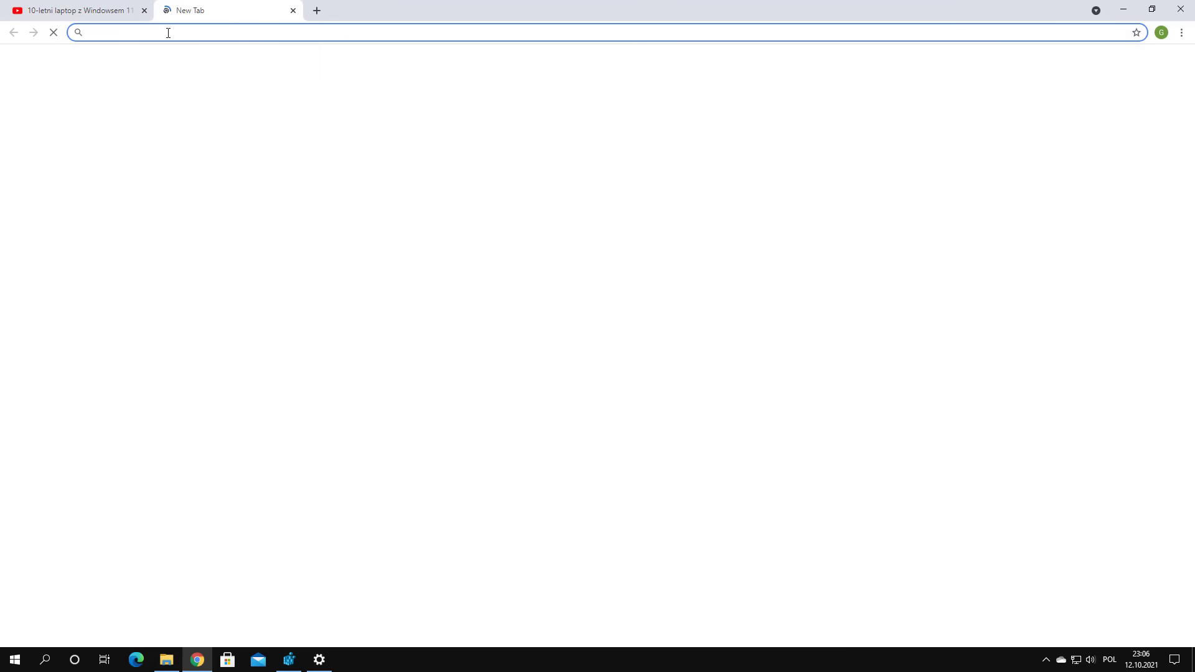
pyautogui.write('windows 10 download')
pyautogui.press('Return')
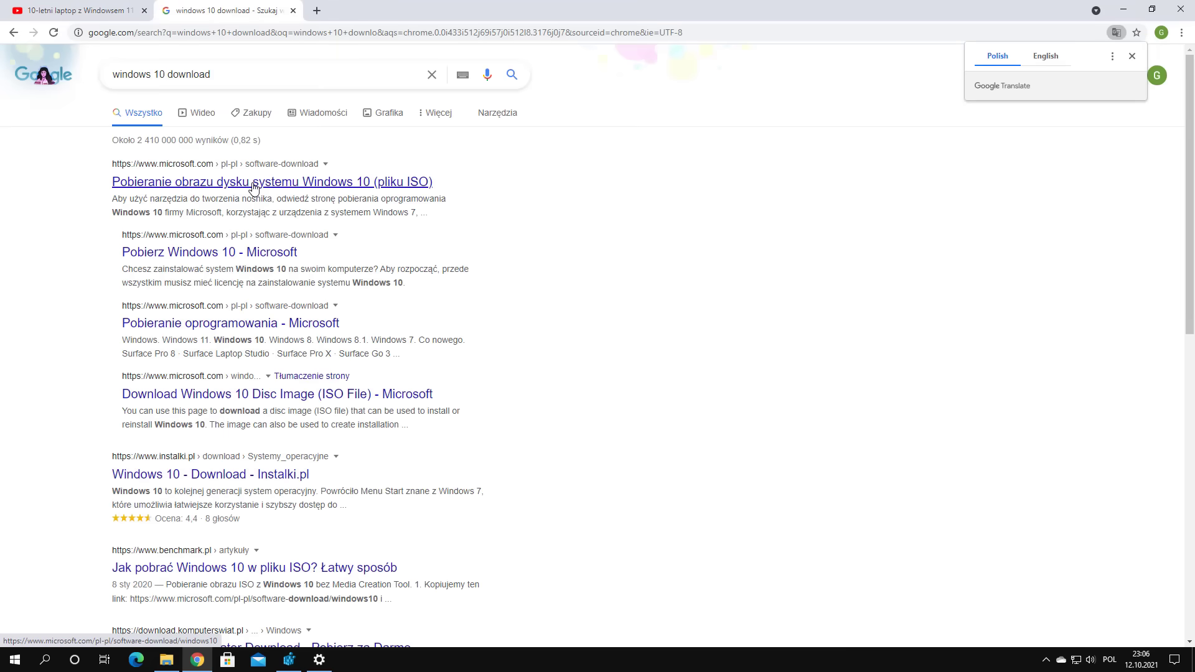
pyautogui.click(379, 187)
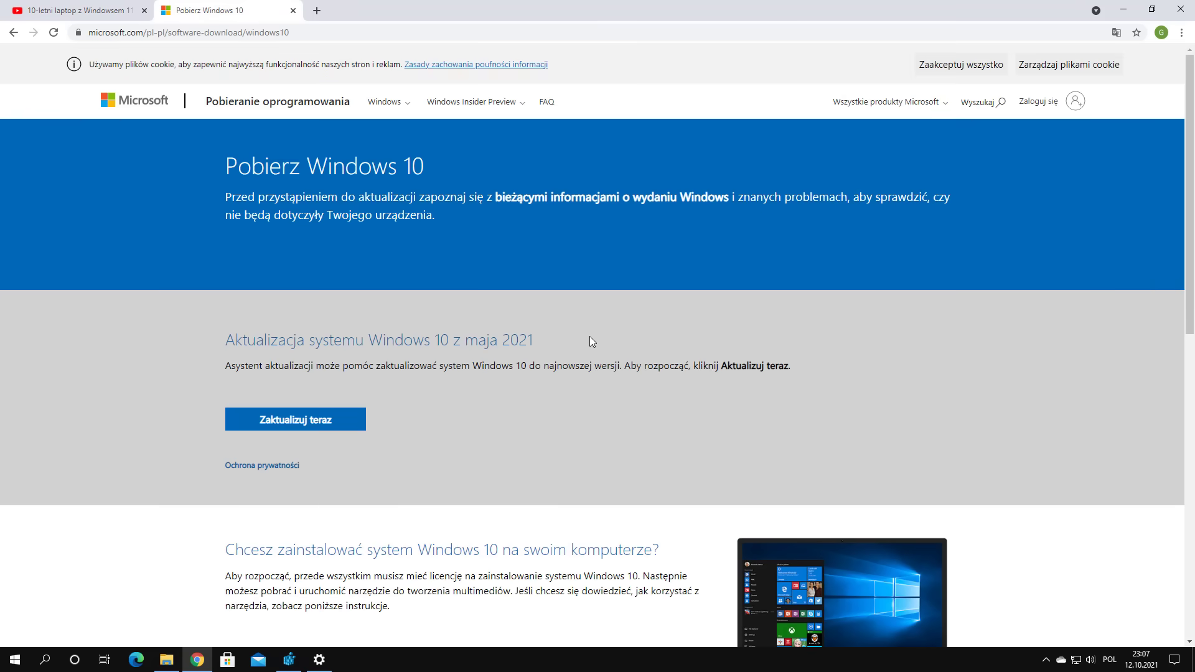
# Step: Look over the Windows 10 download options, open the page's developer tools and turn on mobile device emulation
pyautogui.scroll(-5, 591, 341)
pyautogui.scroll(-2, 187, 267)
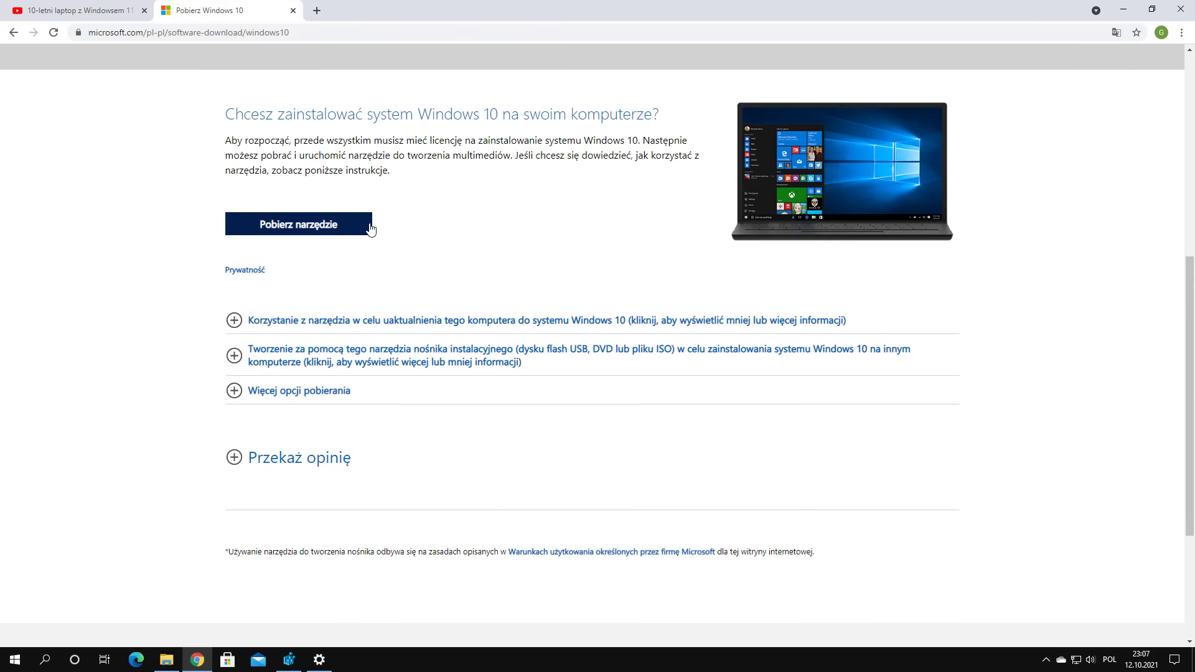
pyautogui.scroll(-3, 249, 318)
pyautogui.scroll(10, 502, 381)
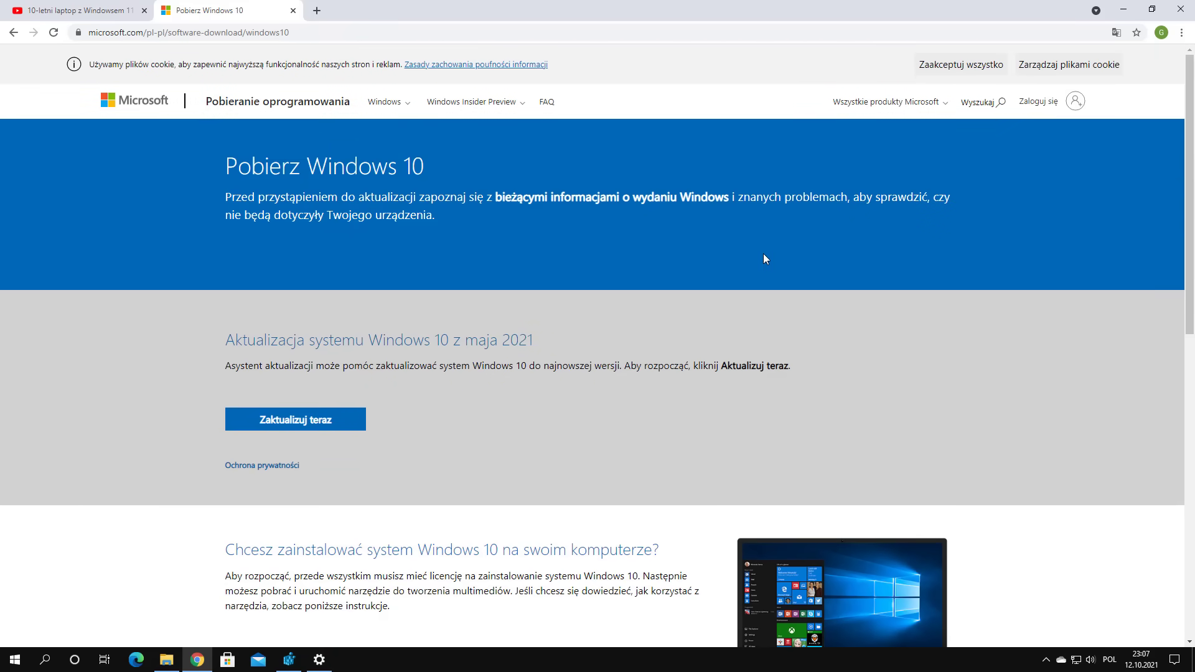
pyautogui.rightClick(764, 255)
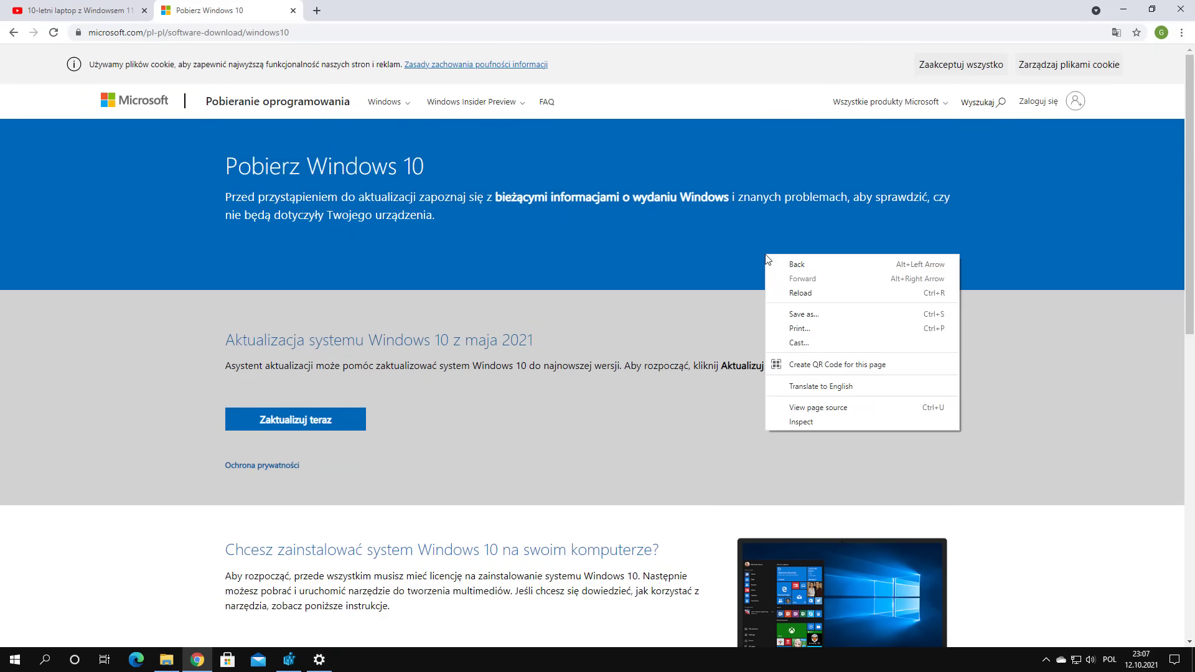
pyautogui.click(826, 424)
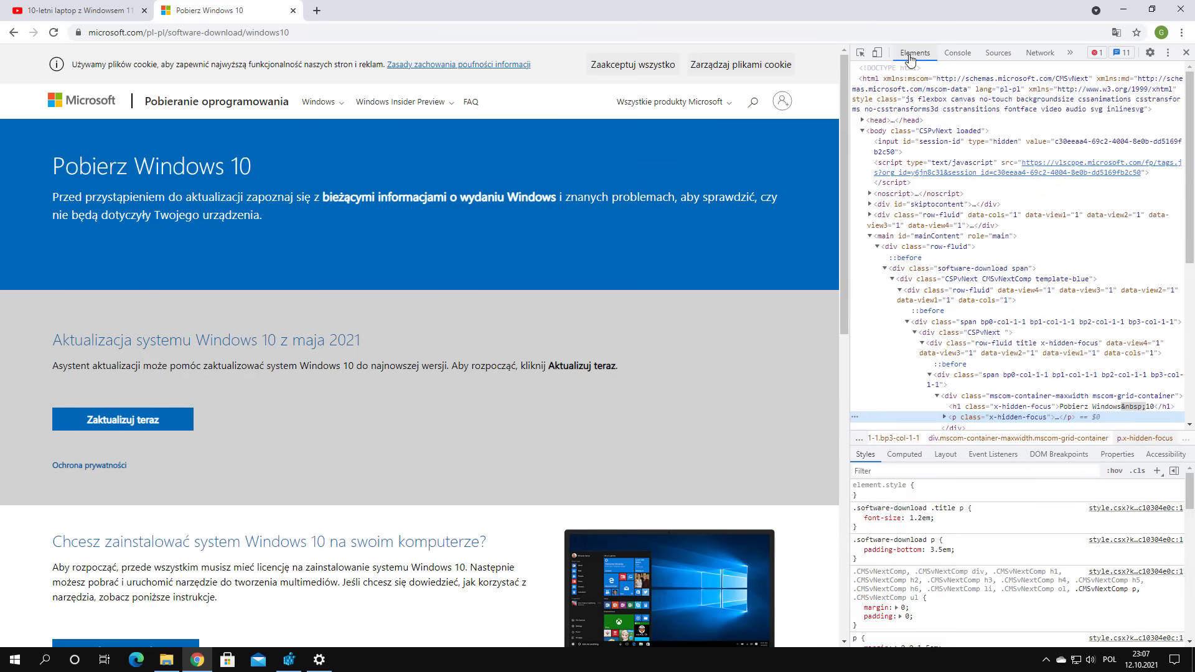
pyautogui.click(877, 54)
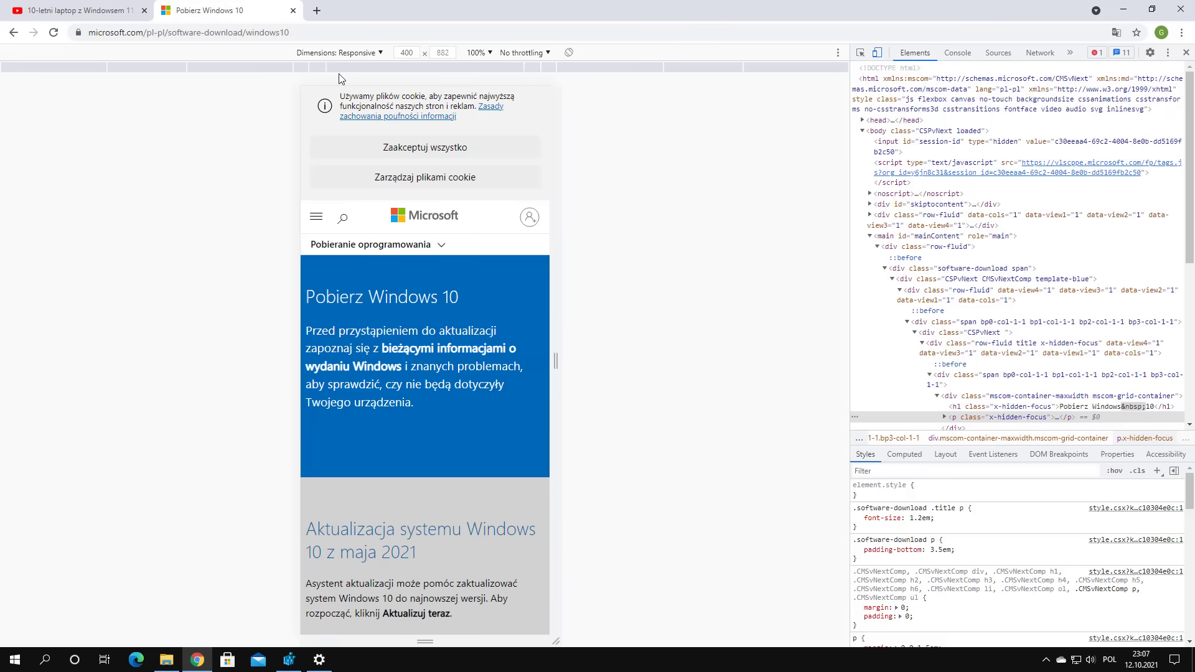
# Step: Reload the Windows 10 download page in the emulated mobile view to reach the ISO download
pyautogui.scroll(-10, 449, 317)
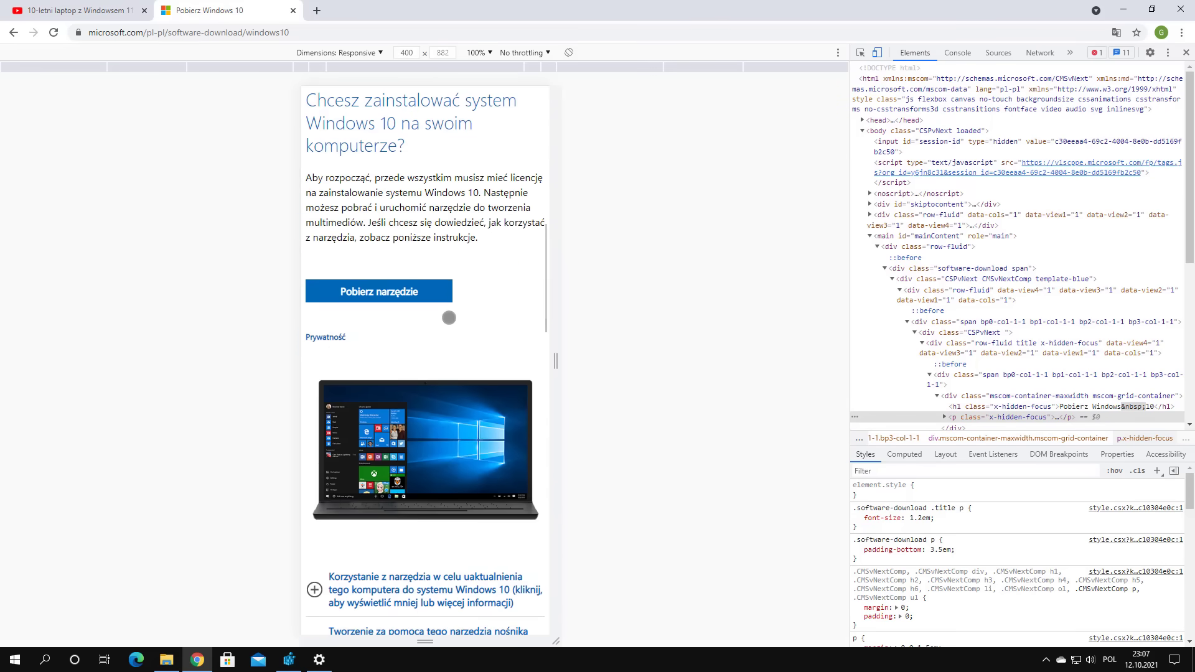
pyautogui.scroll(-5, 449, 317)
pyautogui.press('F5')
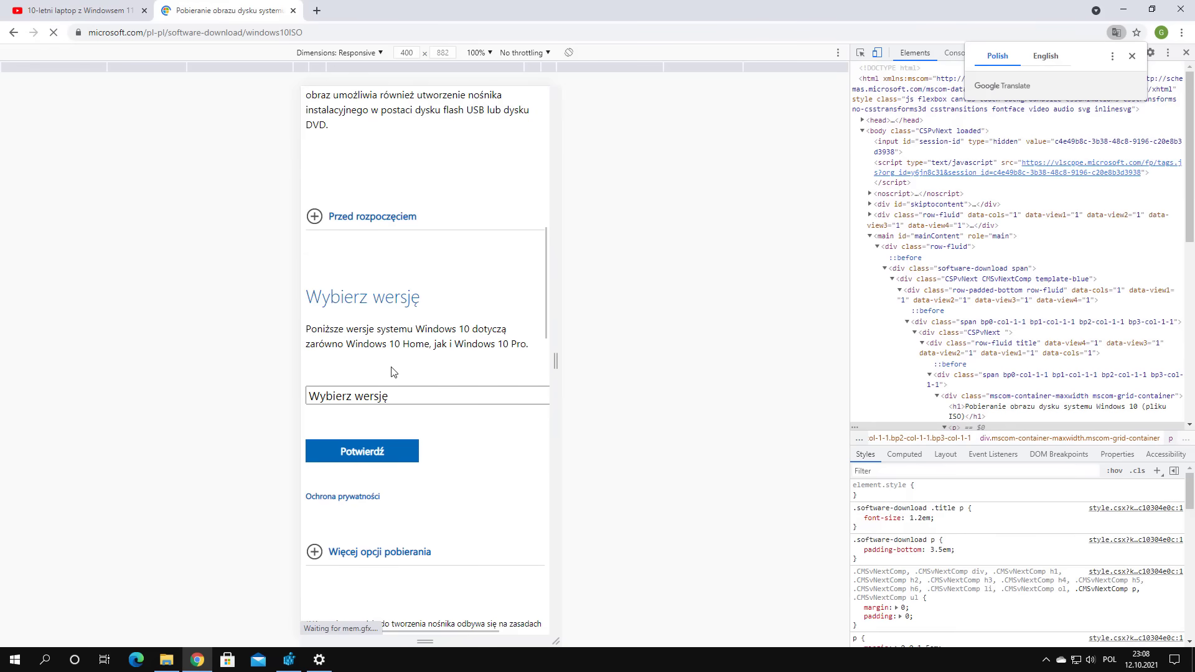
# Step: Choose Windows 10 as the edition and Polski as the product language, confirm both, and download the 64-bit ISO
pyautogui.click(382, 335)
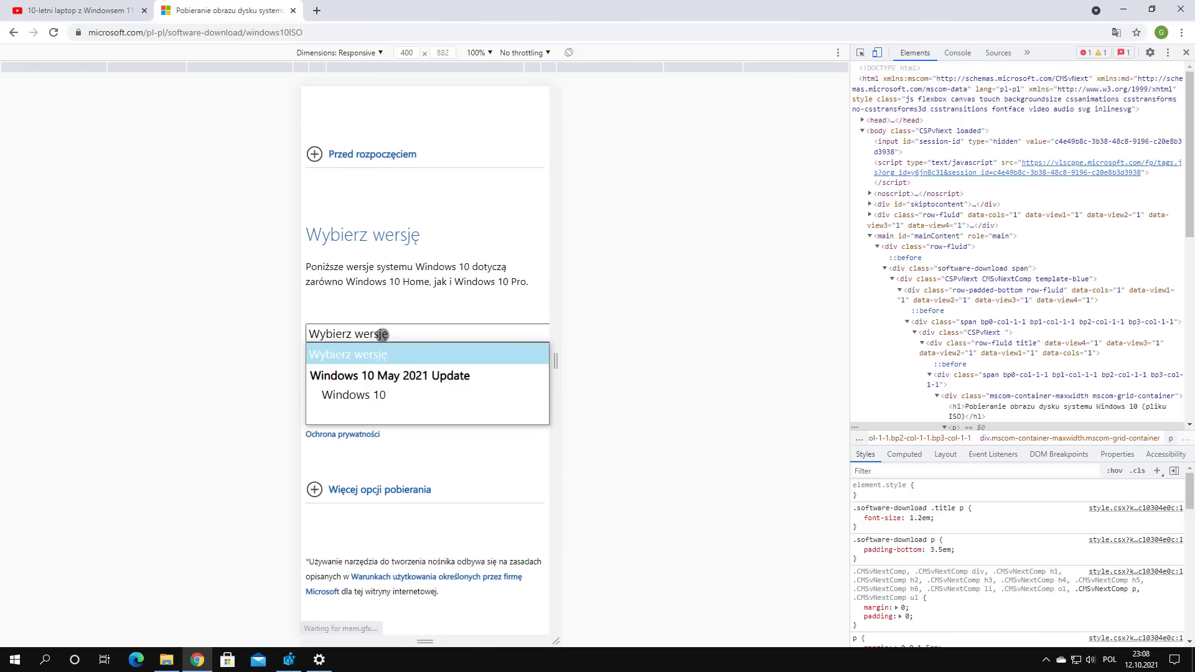
pyautogui.click(359, 397)
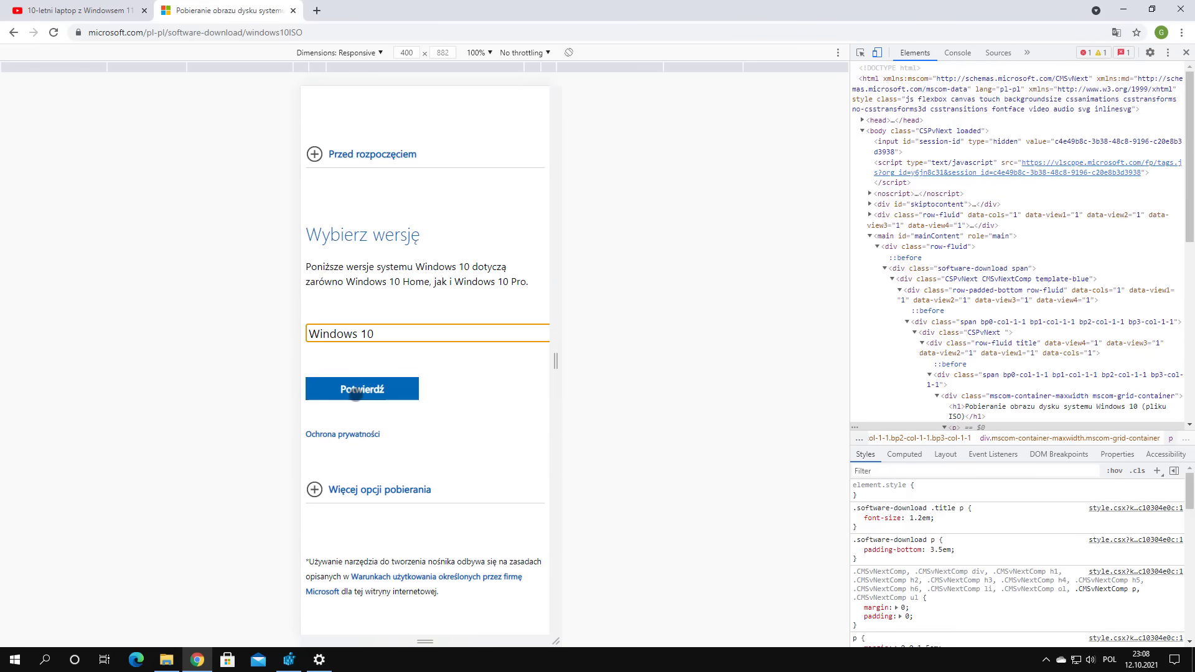
pyautogui.click(367, 391)
pyautogui.click(435, 353)
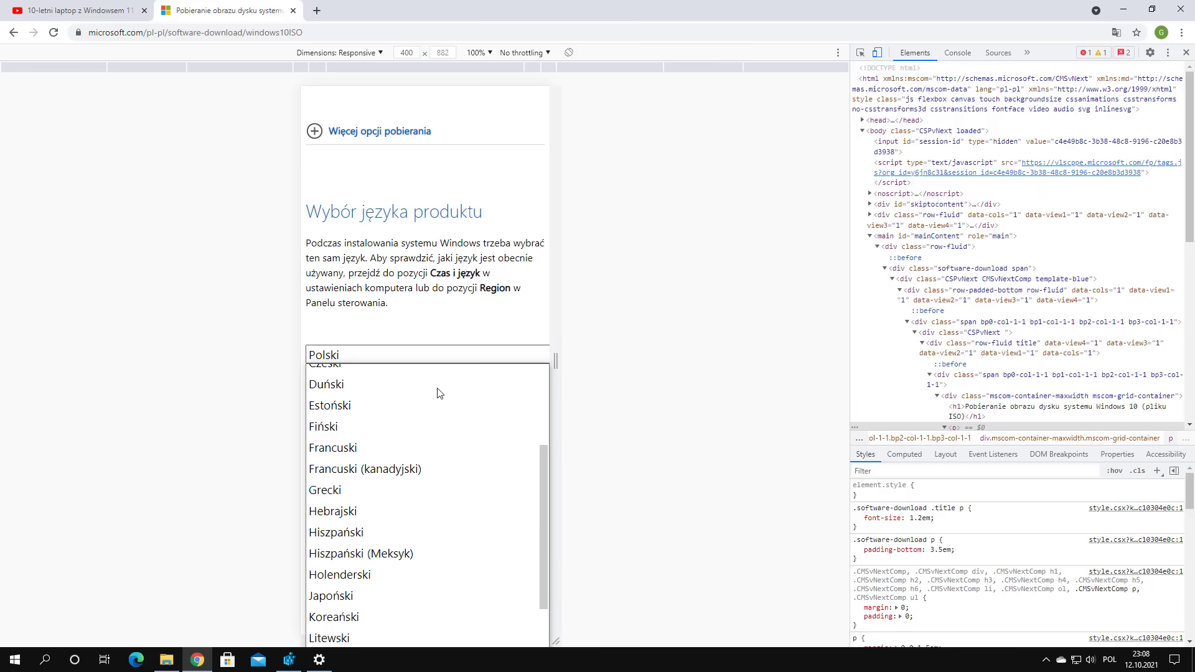
pyautogui.click(435, 354)
pyautogui.click(366, 412)
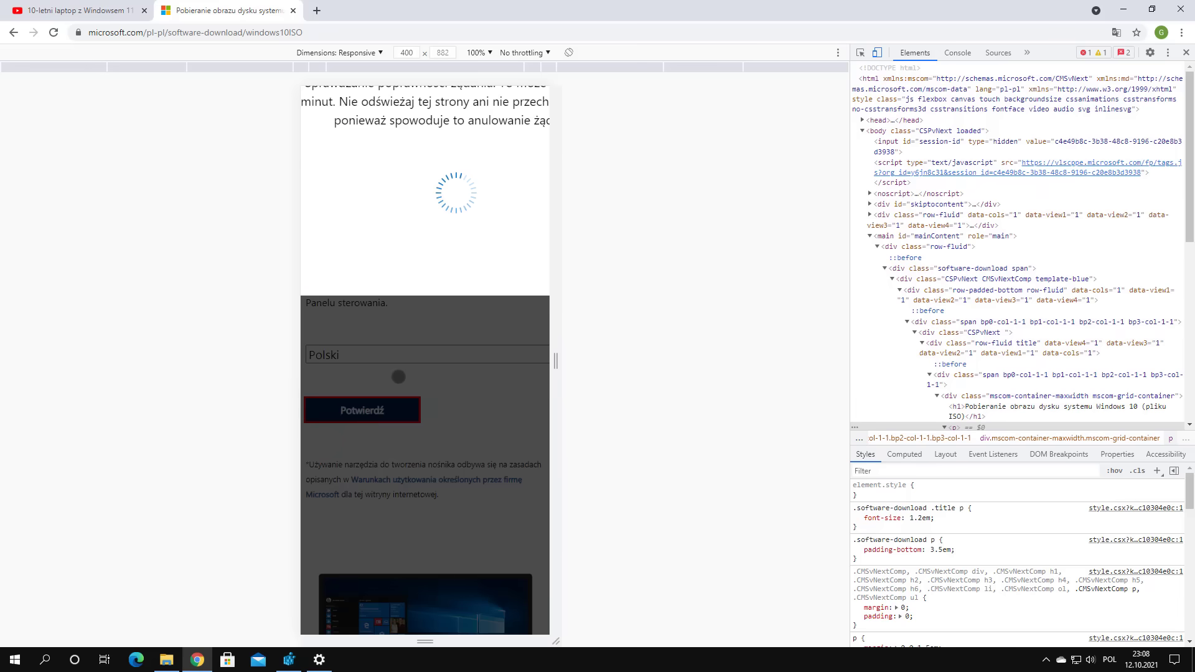
pyautogui.click(381, 294)
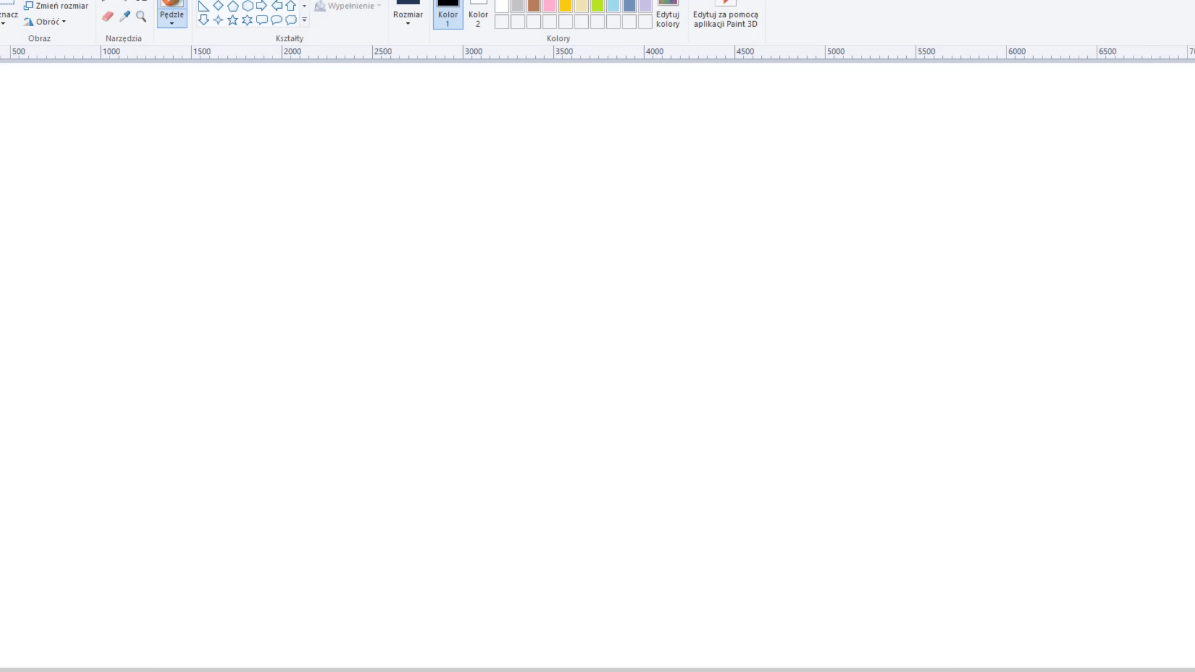
# Step: In Paint, sketch a disc with a small centre hole and label it W10
pyautogui.moveTo(135, 167); pyautogui.dragTo(82, 214)
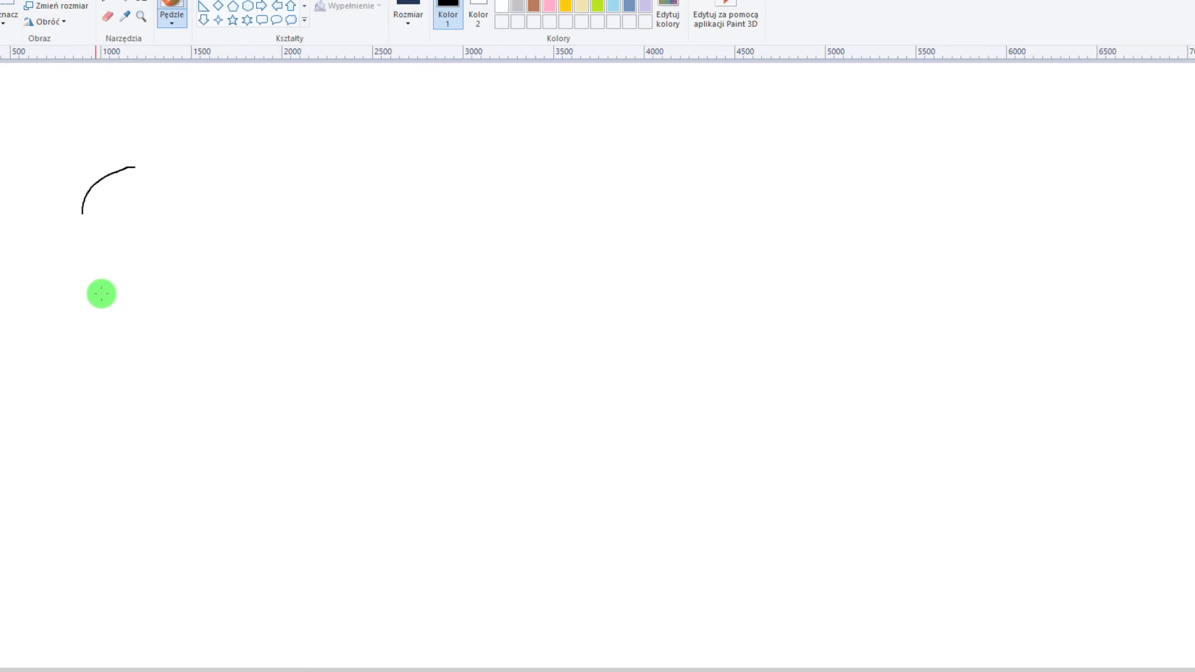
pyautogui.moveTo(101, 293)
pyautogui.mouseDown()
pyautogui.moveTo(326, 288)
pyautogui.moveTo(162, 149)
pyautogui.moveTo(119, 165)
pyautogui.mouseUp()
pyautogui.moveTo(192, 230)
pyautogui.mouseDown()
pyautogui.moveTo(201, 252)
pyautogui.moveTo(186, 228)
pyautogui.mouseUp()
pyautogui.moveTo(149, 179)
pyautogui.mouseDown()
pyautogui.moveTo(170, 208)
pyautogui.moveTo(191, 177)
pyautogui.mouseUp()
pyautogui.moveTo(193, 212)
pyautogui.mouseDown()
pyautogui.moveTo(238, 225)
pyautogui.moveTo(261, 195)
pyautogui.mouseUp()
# Step: Sketch a second disc with a centre hole beside the first one and label it W11
pyautogui.moveTo(742, 173)
pyautogui.mouseDown()
pyautogui.moveTo(632, 233)
pyautogui.moveTo(859, 326)
pyautogui.moveTo(745, 169)
pyautogui.mouseUp()
pyautogui.moveTo(719, 256)
pyautogui.mouseDown()
pyautogui.moveTo(742, 249)
pyautogui.moveTo(729, 259)
pyautogui.mouseUp()
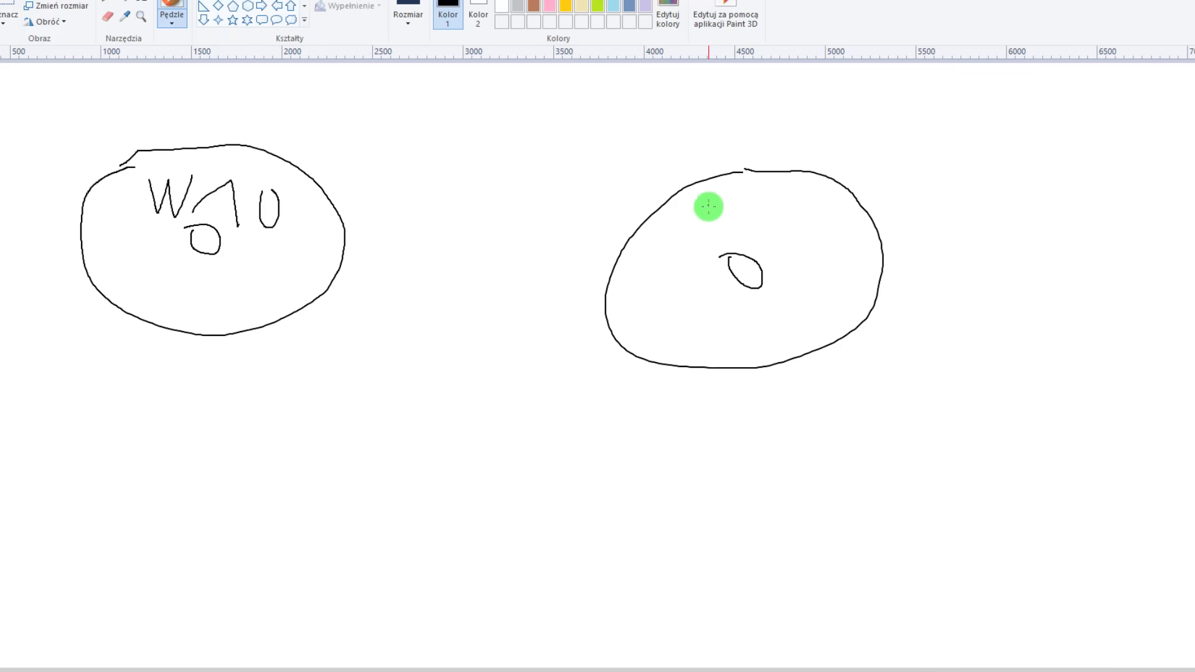
pyautogui.moveTo(708, 206); pyautogui.dragTo(758, 197)
pyautogui.moveTo(755, 230)
pyautogui.mouseDown()
pyautogui.moveTo(779, 206)
pyautogui.moveTo(782, 239)
pyautogui.mouseUp()
pyautogui.moveTo(793, 230); pyautogui.dragTo(831, 254)
pyautogui.scroll(-1, 660, 361)
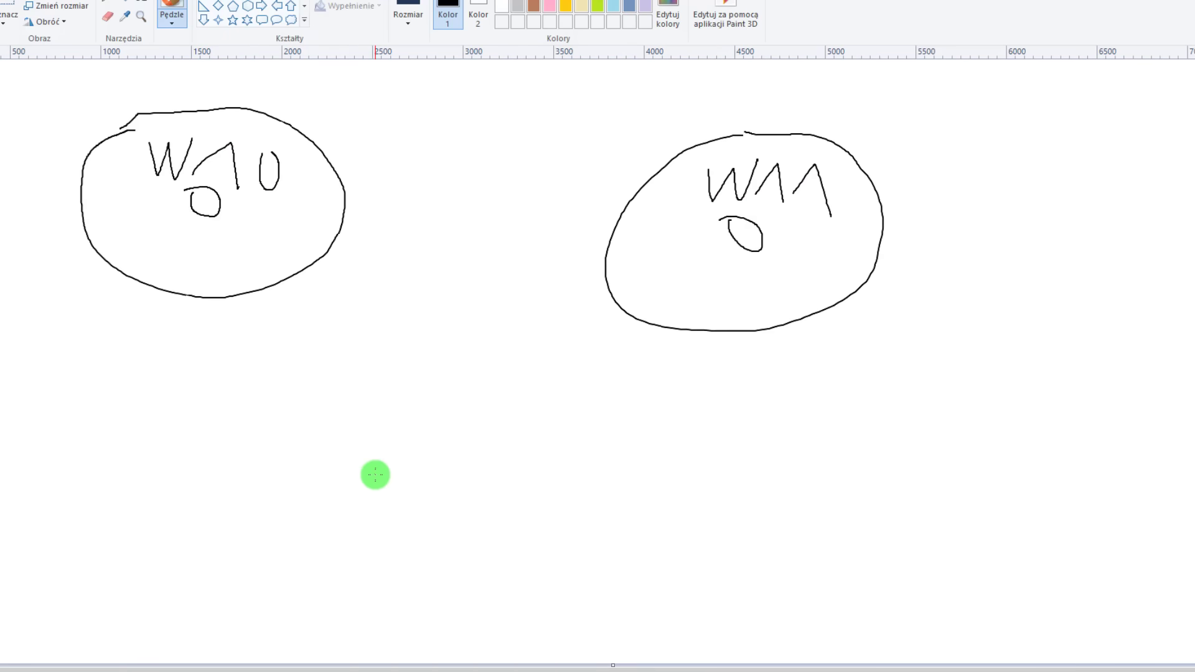
# Step: Draw an arrow from the W10 disc to a sketched folder and add a list of horizontal lines beneath the folder
pyautogui.click(360, 380)
pyautogui.moveTo(223, 269)
pyautogui.mouseDown()
pyautogui.moveTo(361, 407)
pyautogui.moveTo(311, 428)
pyautogui.mouseUp()
pyautogui.moveTo(434, 434); pyautogui.dragTo(510, 428)
pyautogui.moveTo(512, 513); pyautogui.dragTo(445, 426)
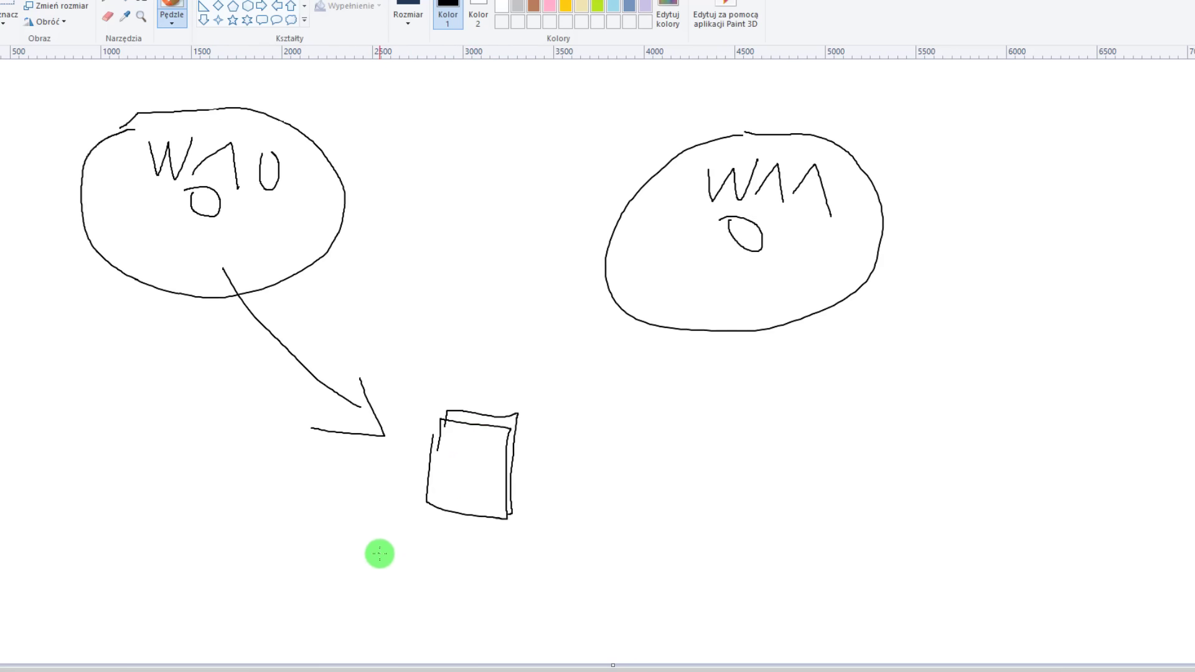
pyautogui.moveTo(378, 552); pyautogui.dragTo(480, 558)
pyautogui.moveTo(373, 572); pyautogui.dragTo(453, 579)
pyautogui.moveTo(378, 600)
pyautogui.mouseDown()
pyautogui.moveTo(459, 601)
pyautogui.moveTo(432, 619)
pyautogui.moveTo(466, 635)
pyautogui.mouseUp()
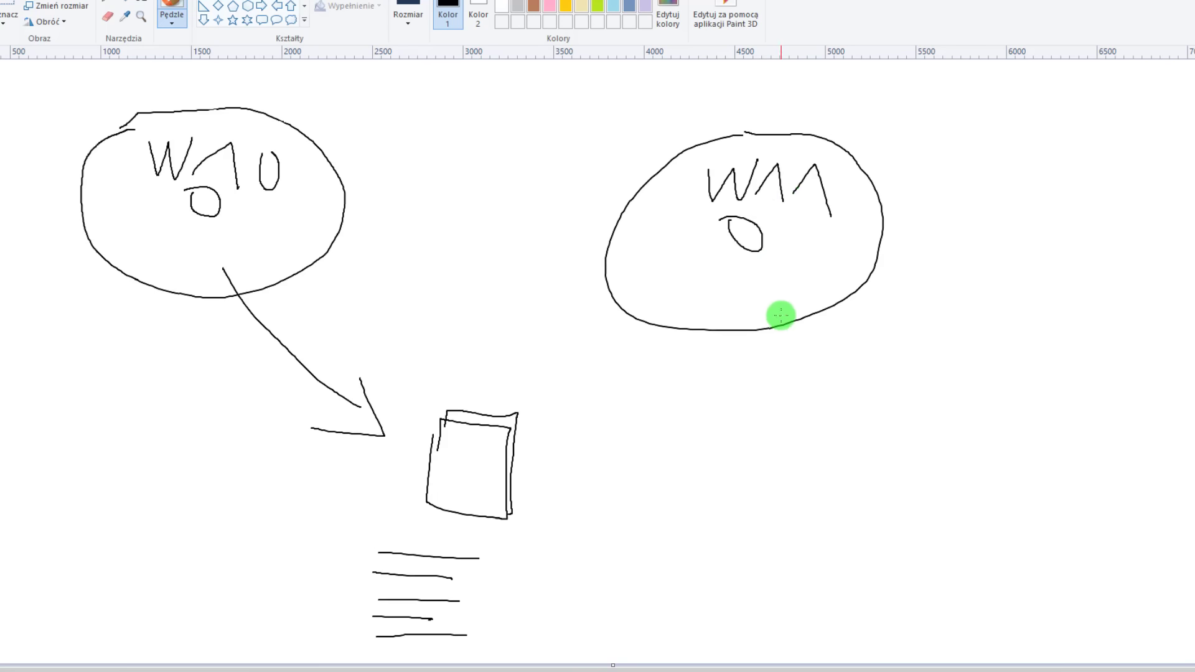
# Step: Draw an arrow down from the W11 disc and write INSTALL.WIM at its tip
pyautogui.moveTo(781, 309)
pyautogui.mouseDown()
pyautogui.moveTo(828, 385)
pyautogui.moveTo(791, 393)
pyautogui.moveTo(800, 448)
pyautogui.moveTo(828, 426)
pyautogui.mouseUp()
pyautogui.moveTo(853, 428)
pyautogui.mouseDown()
pyautogui.moveTo(847, 455)
pyautogui.moveTo(866, 458)
pyautogui.mouseUp()
pyautogui.moveTo(870, 458); pyautogui.dragTo(896, 461)
pyautogui.moveTo(900, 432); pyautogui.dragTo(924, 458)
pyautogui.moveTo(949, 431)
pyautogui.mouseDown()
pyautogui.moveTo(948, 461)
pyautogui.moveTo(1019, 464)
pyautogui.mouseUp()
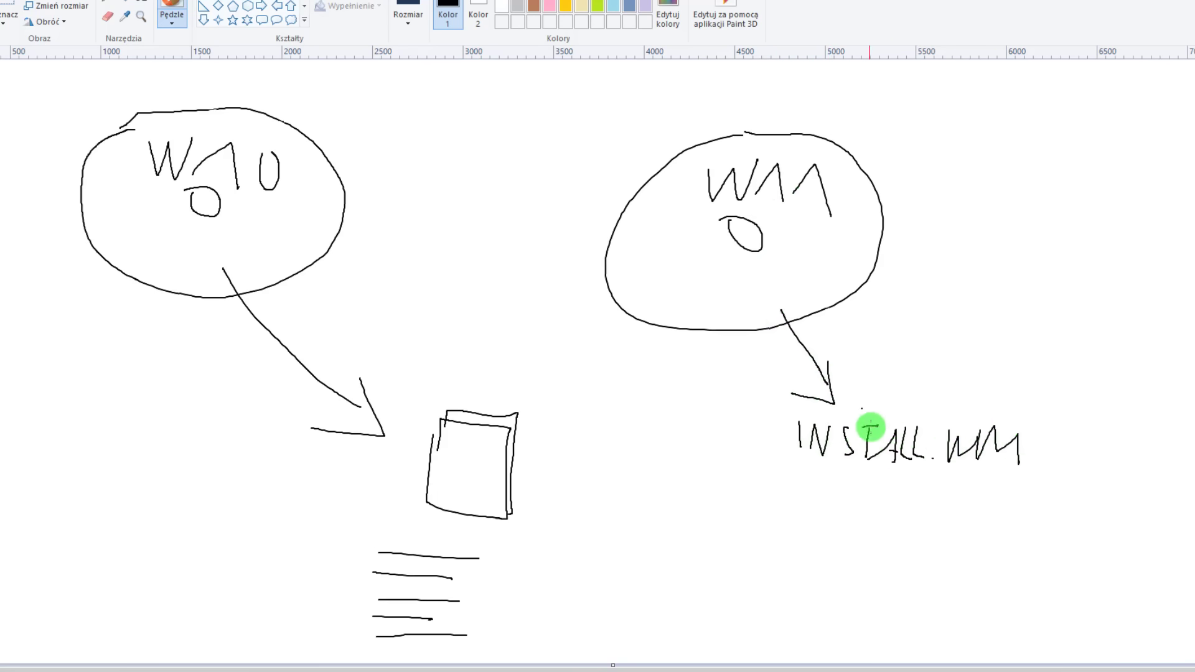
# Step: Write the size 4,7 GB below the INSTALL.WIM label and undo the surplus stroke
pyautogui.moveTo(889, 484)
pyautogui.mouseDown()
pyautogui.moveTo(926, 516)
pyautogui.moveTo(905, 540)
pyautogui.mouseUp()
pyautogui.moveTo(941, 521); pyautogui.dragTo(936, 556)
pyautogui.moveTo(950, 496)
pyautogui.mouseDown()
pyautogui.moveTo(976, 535)
pyautogui.moveTo(1020, 516)
pyautogui.moveTo(1095, 523)
pyautogui.moveTo(1121, 483)
pyautogui.moveTo(1099, 529)
pyautogui.mouseUp()
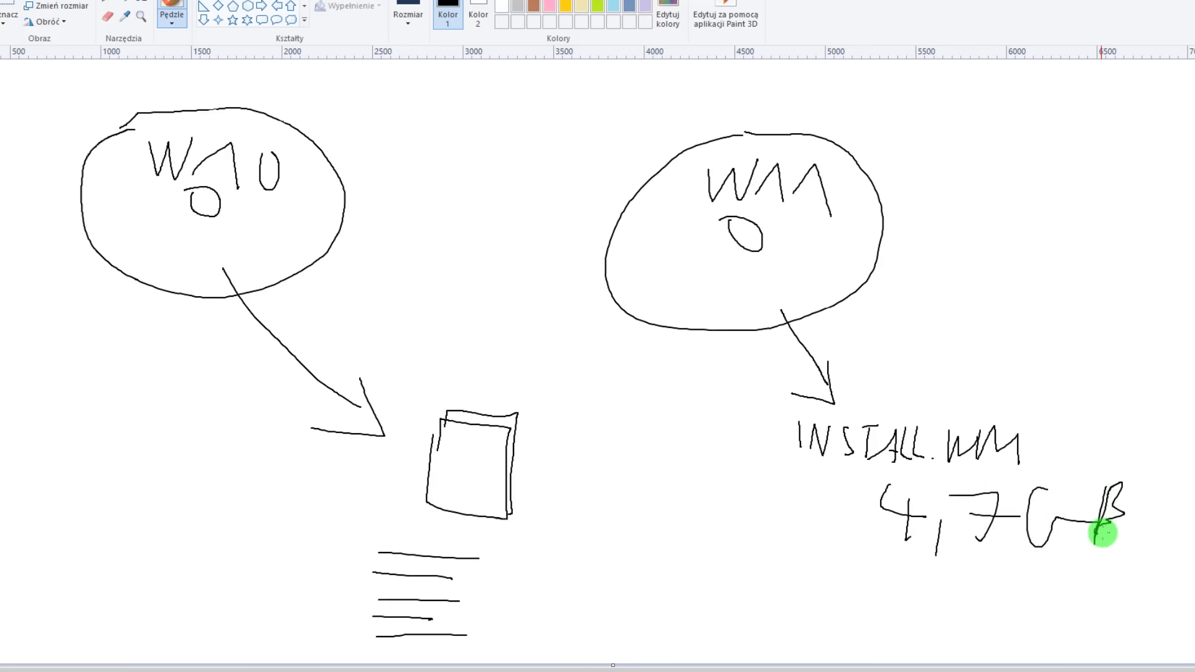
pyautogui.moveTo(968, 514); pyautogui.dragTo(995, 514)
pyautogui.hotkey('ctrl', 'z')
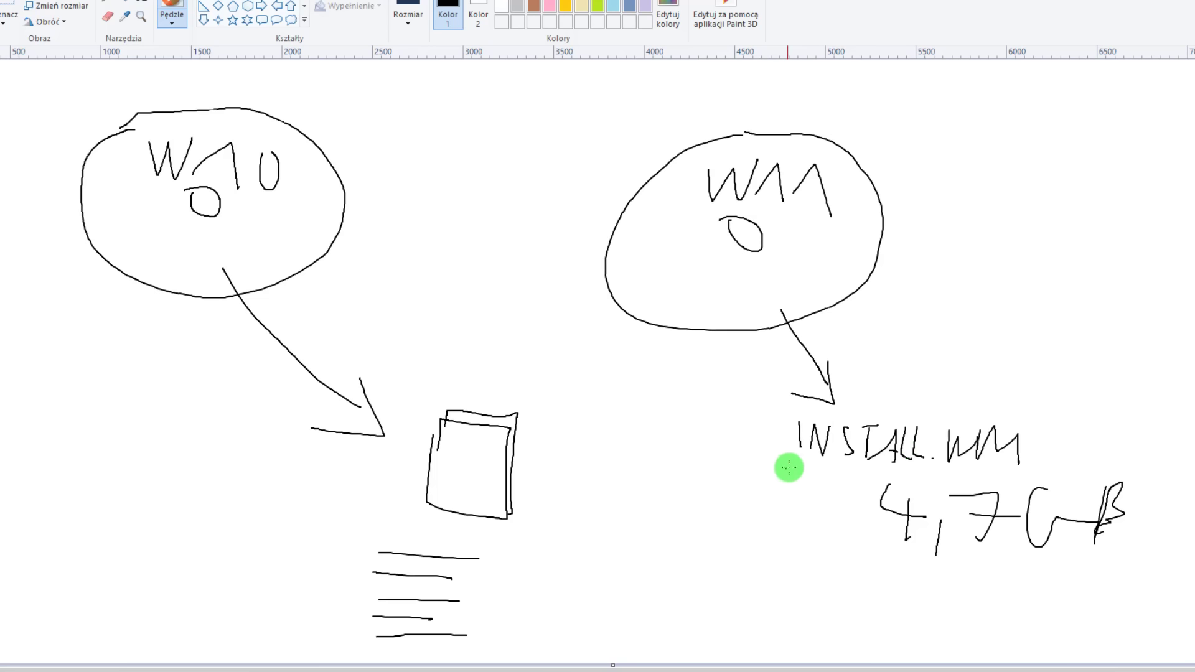
# Step: Draw an arrow from INSTALL.WIM to the folder sketch and another from the folder to a handwritten INST label
pyautogui.moveTo(785, 461)
pyautogui.mouseDown()
pyautogui.moveTo(558, 475)
pyautogui.moveTo(603, 510)
pyautogui.mouseUp()
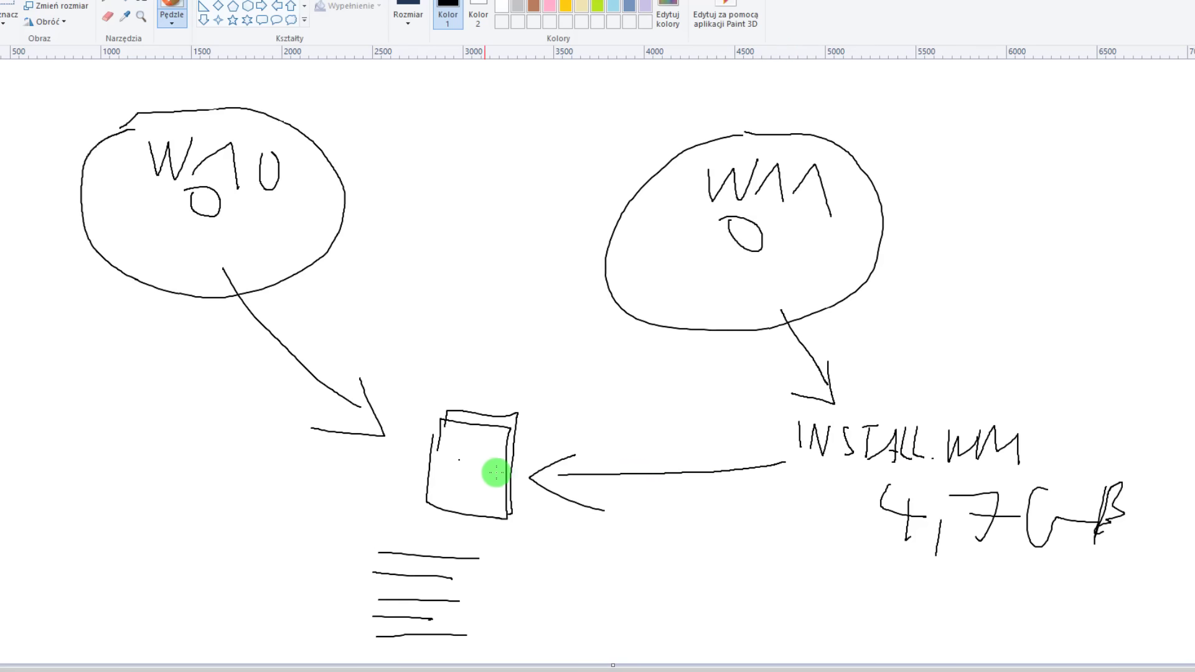
pyautogui.moveTo(434, 496)
pyautogui.mouseDown()
pyautogui.moveTo(258, 549)
pyautogui.moveTo(324, 551)
pyautogui.mouseUp()
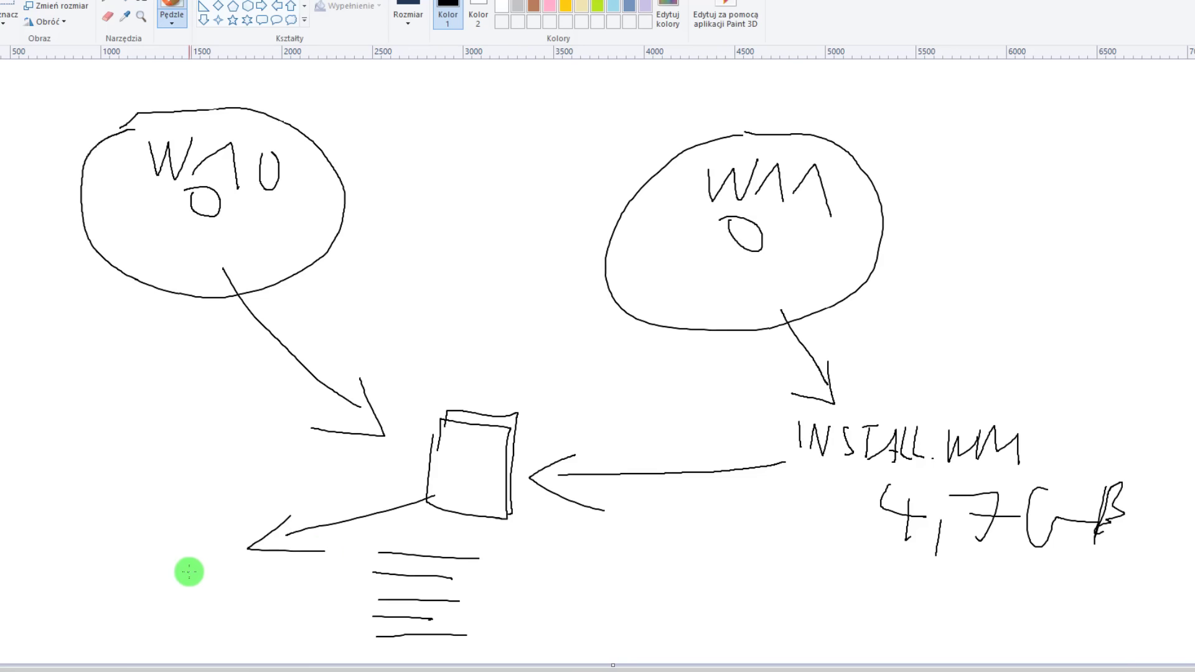
pyautogui.click(40, 545)
pyautogui.moveTo(30, 583); pyautogui.dragTo(28, 585)
pyautogui.moveTo(64, 580); pyautogui.dragTo(124, 542)
pyautogui.moveTo(149, 539); pyautogui.dragTo(135, 597)
pyautogui.moveTo(198, 545)
pyautogui.mouseDown()
pyautogui.moveTo(185, 583)
pyautogui.moveTo(229, 540)
pyautogui.mouseUp()
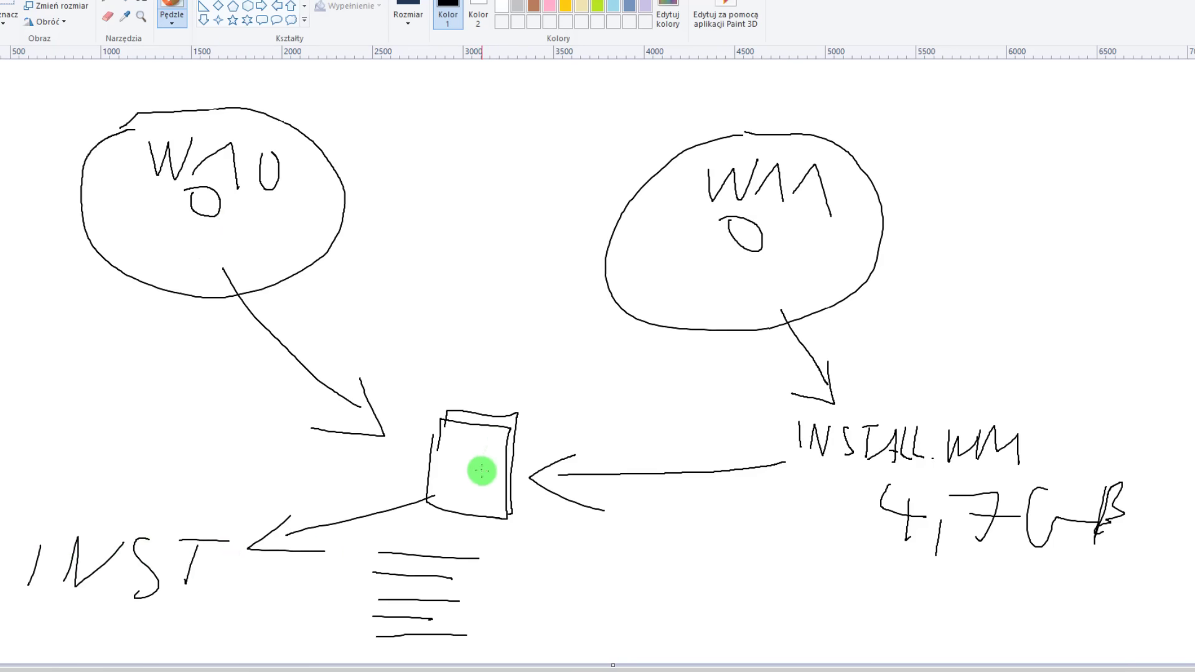
pyautogui.click(213, 132)
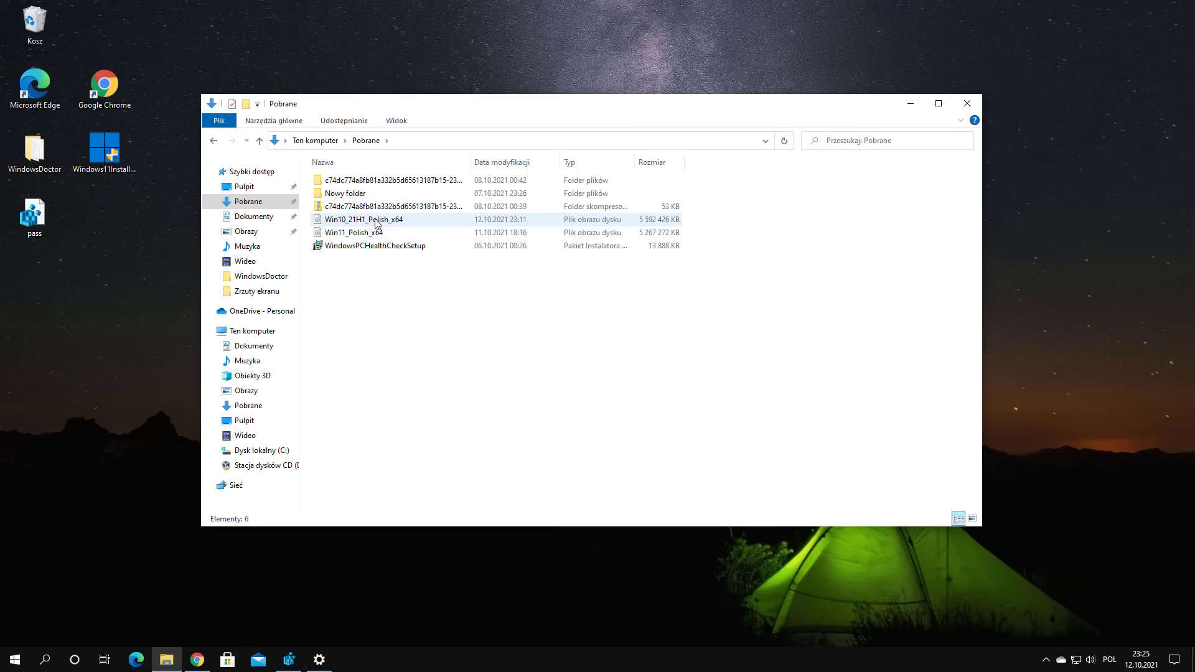
# Step: Mount Win10_21H1_Polish_x64, copy all its files, and create and open a desktop folder named "robie super iso"
pyautogui.doubleClick(338, 219)
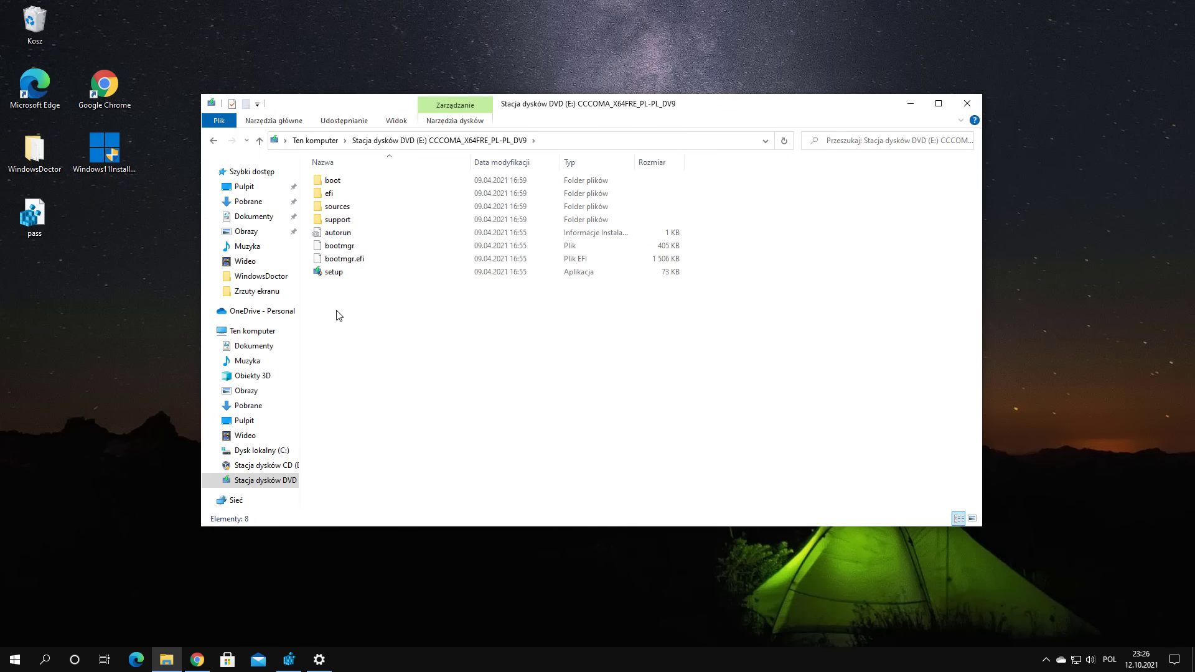
pyautogui.moveTo(339, 315); pyautogui.dragTo(349, 171)
pyautogui.rightClick(61, 282)
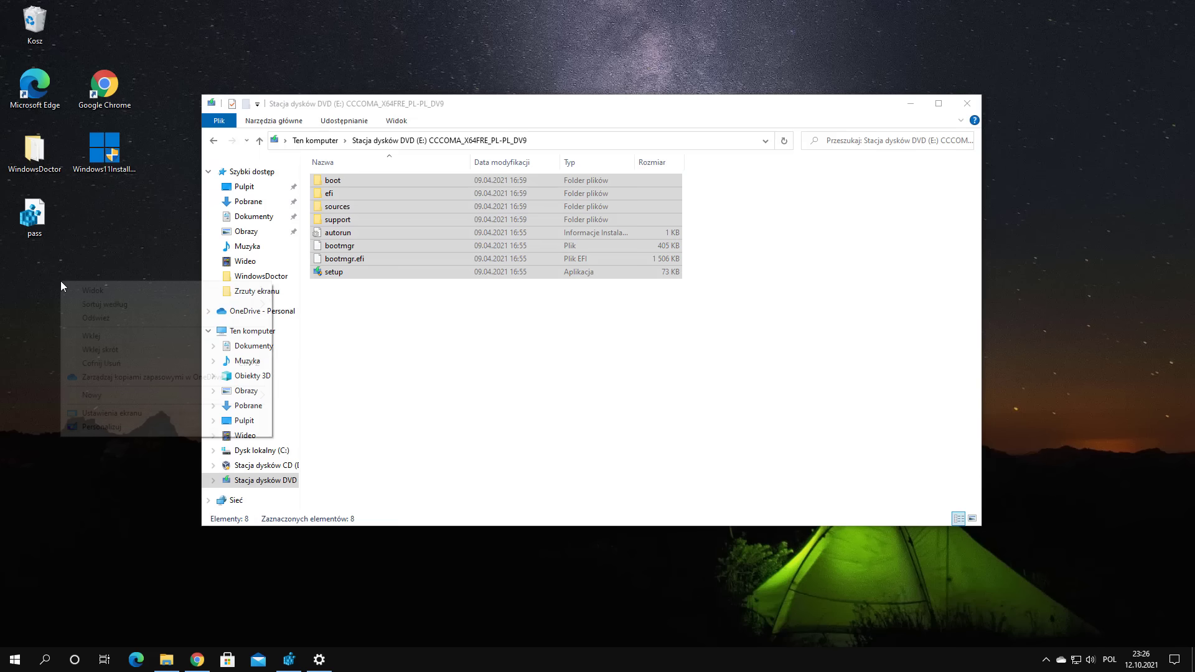
pyautogui.moveTo(125, 394)
pyautogui.click(293, 393)
pyautogui.write('robie')
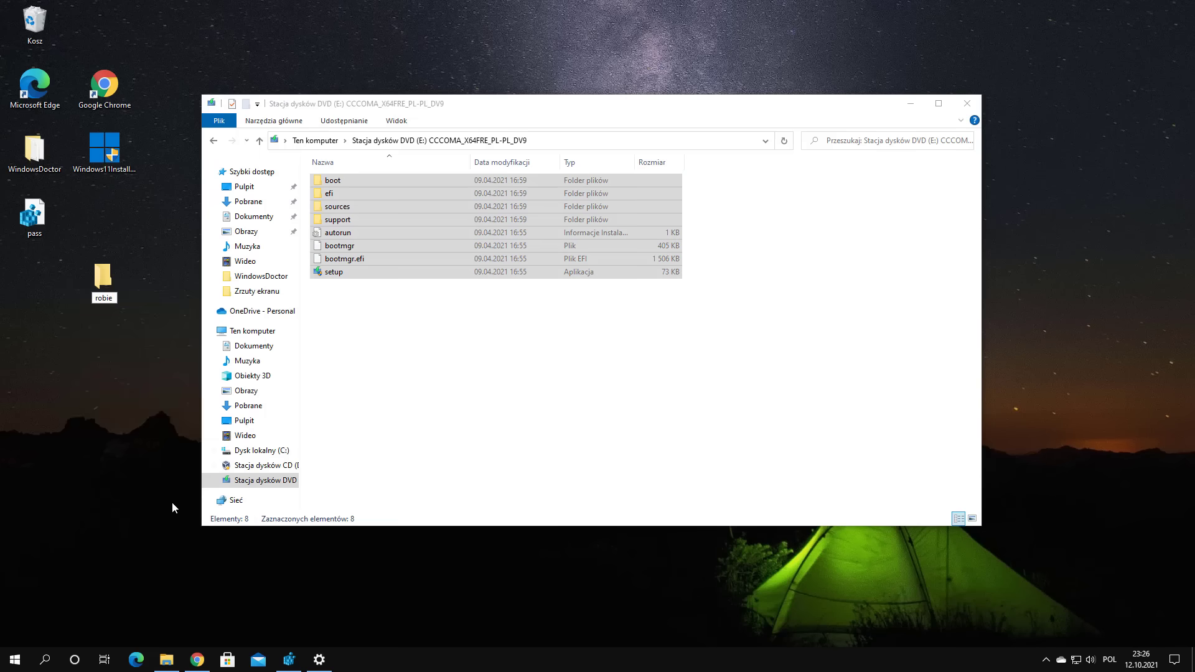
pyautogui.write(' super iso')
pyautogui.press('Return')
pyautogui.press('Return')
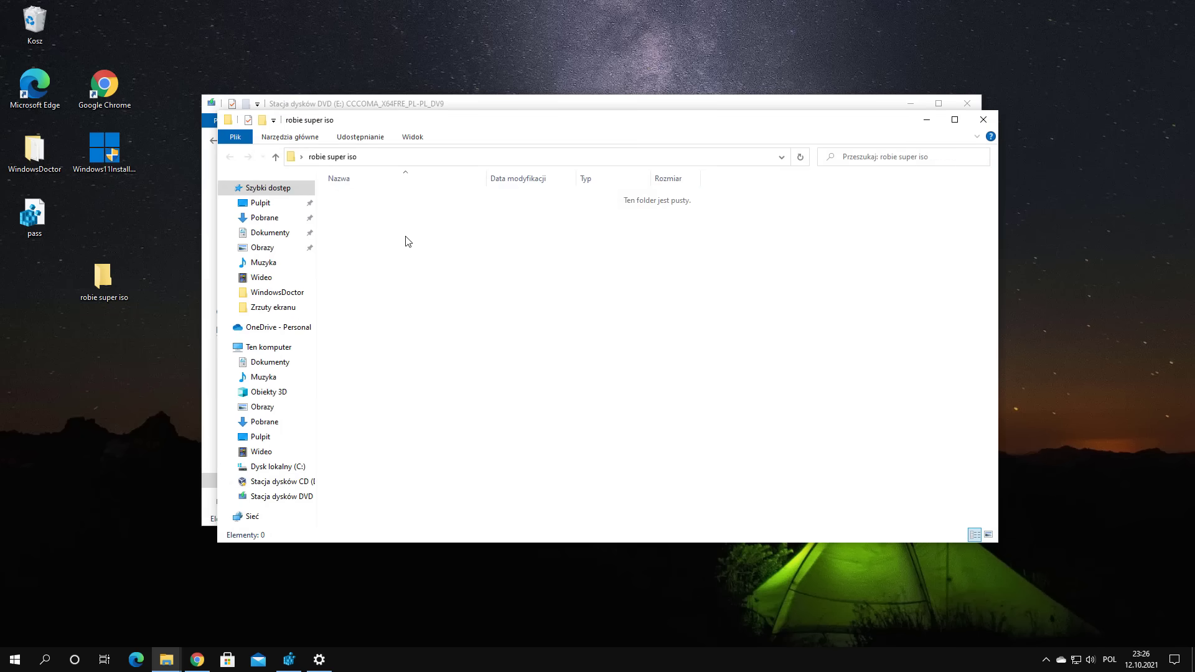
# Step: Paste the Windows 10 installation files into robie super iso and check the folder's contents
pyautogui.hotkey('ctrl', 'v')
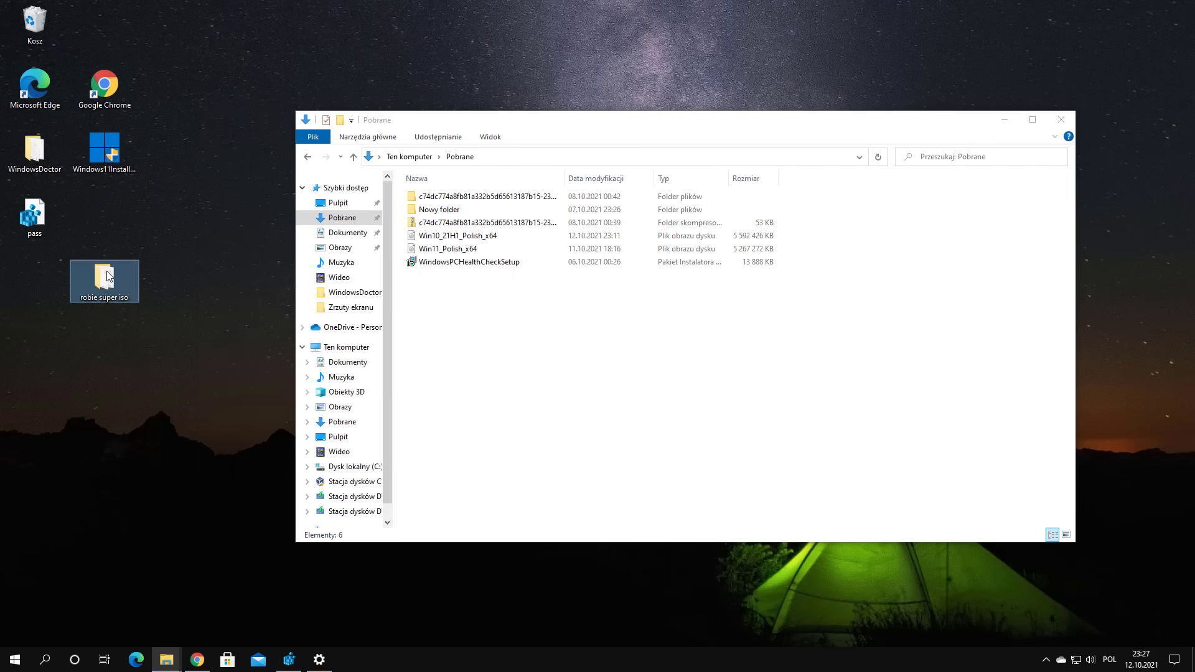
pyautogui.doubleClick(106, 271)
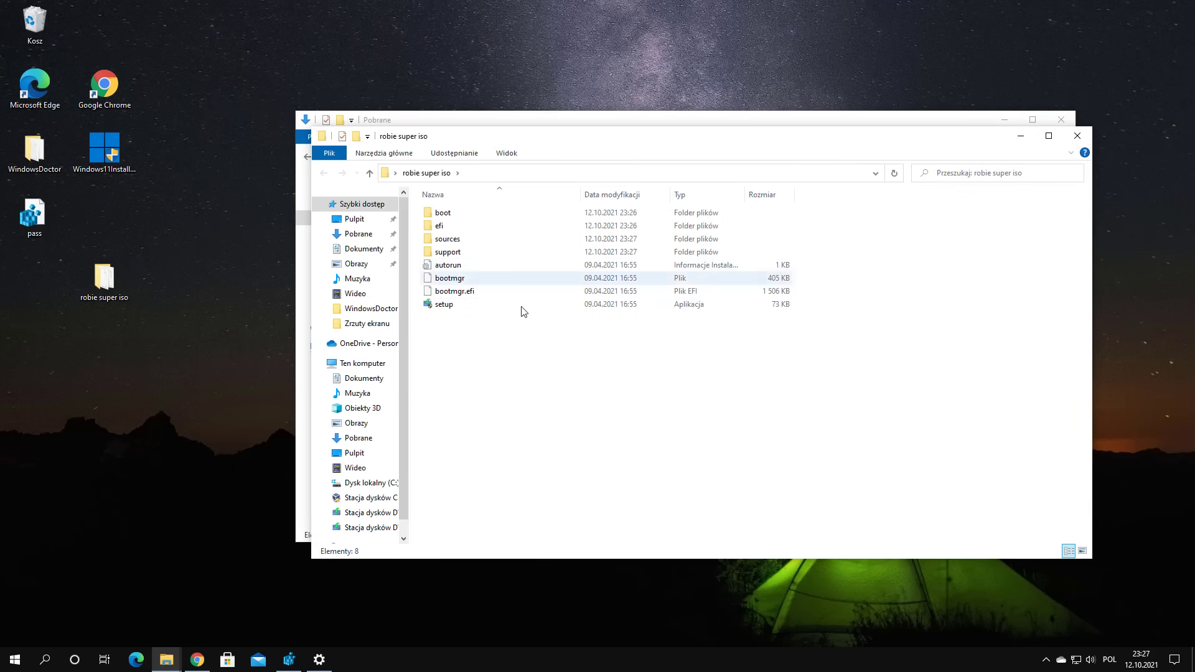
pyautogui.click(1077, 136)
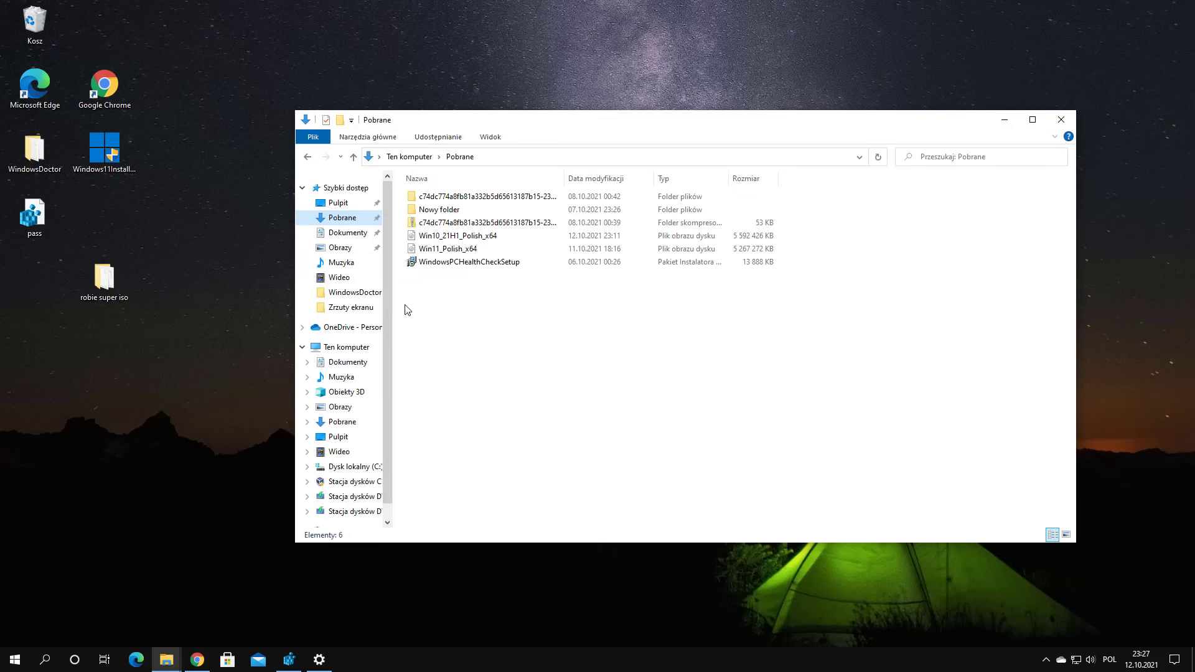
# Step: Mount the Win11_Polish_x64 image and copy install.wim from its sources folder
pyautogui.doubleClick(457, 249)
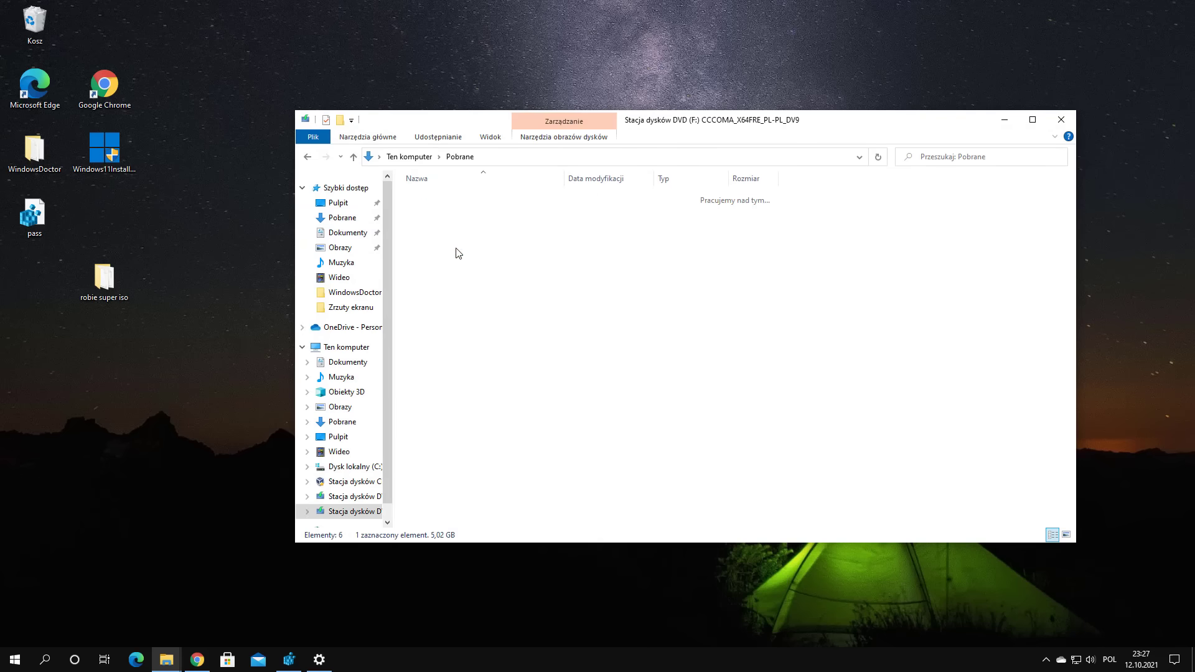
pyautogui.doubleClick(440, 228)
pyautogui.click(429, 199)
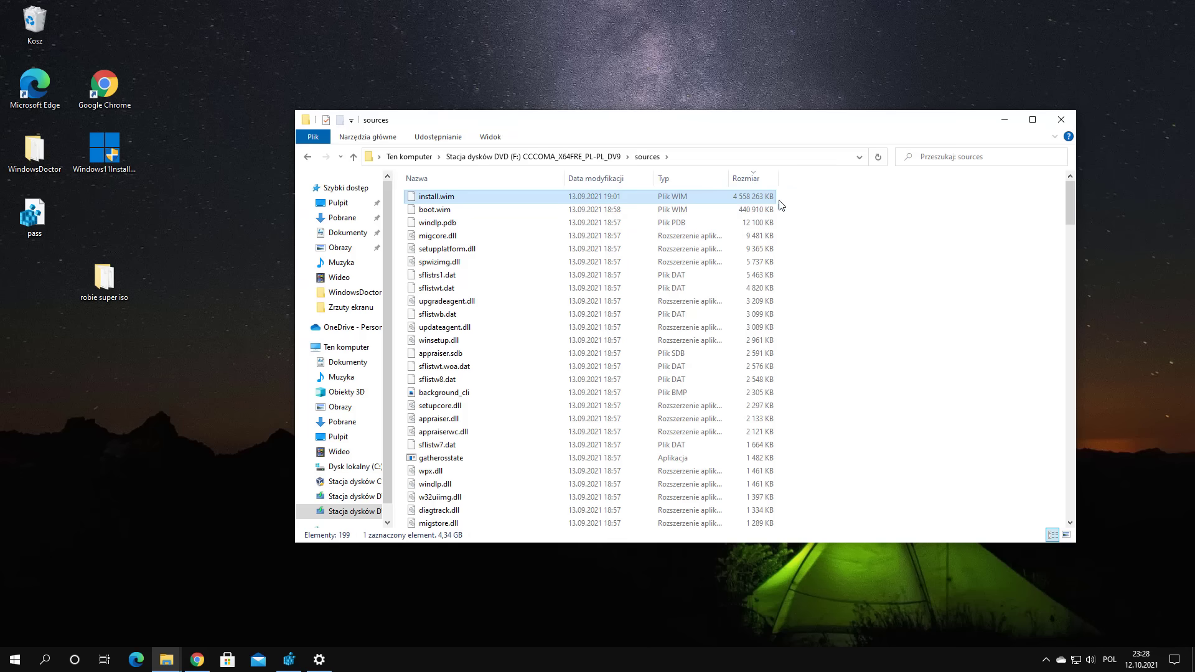
pyautogui.rightClick(415, 196)
pyautogui.click(494, 315)
# Step: Try to paste the Windows 11 install.wim into the sources folder of robie super iso
pyautogui.click(113, 277)
pyautogui.doubleClick(113, 278)
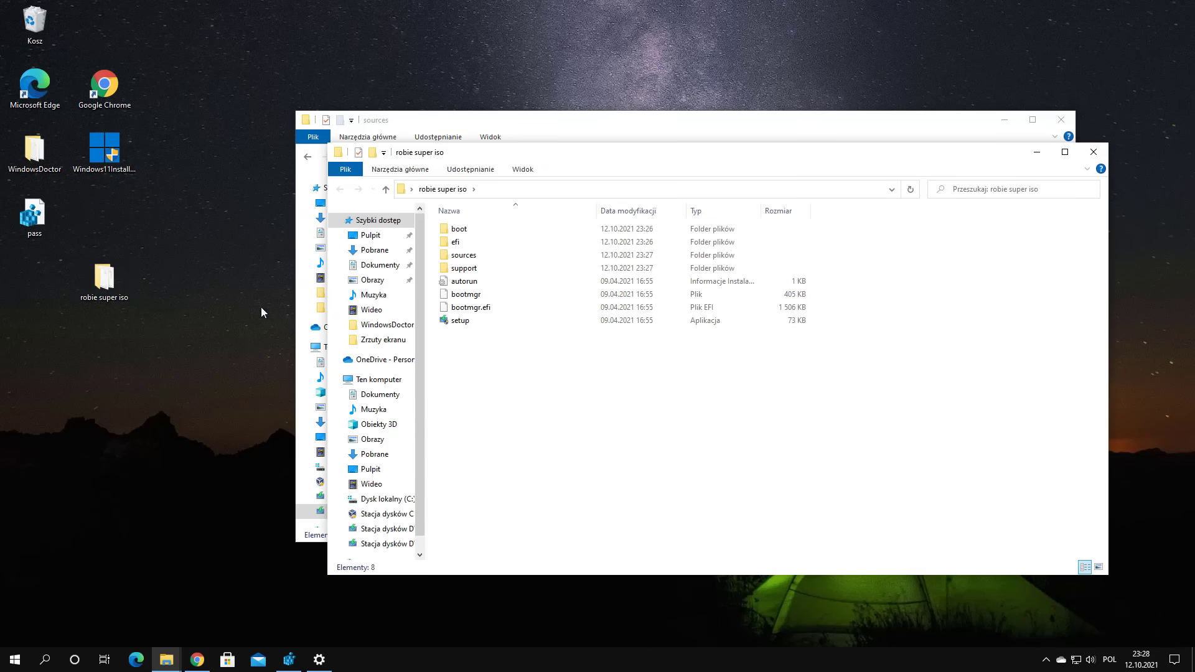
pyautogui.click(488, 259)
pyautogui.doubleClick(489, 258)
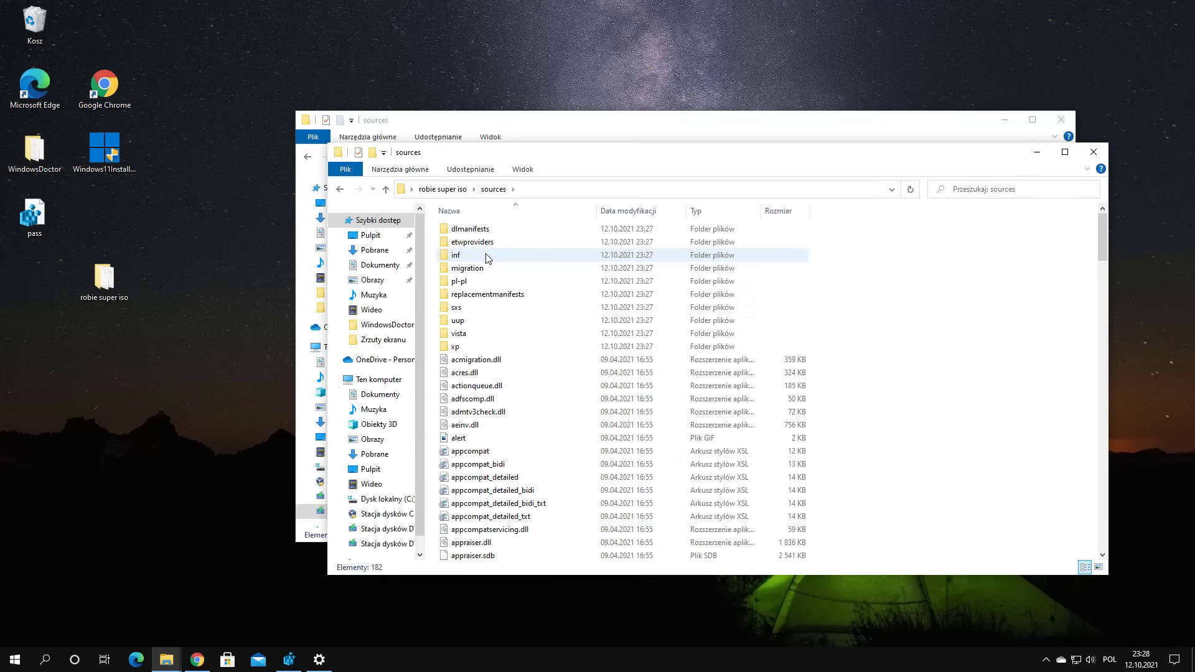
pyautogui.rightClick(861, 422)
pyautogui.click(896, 504)
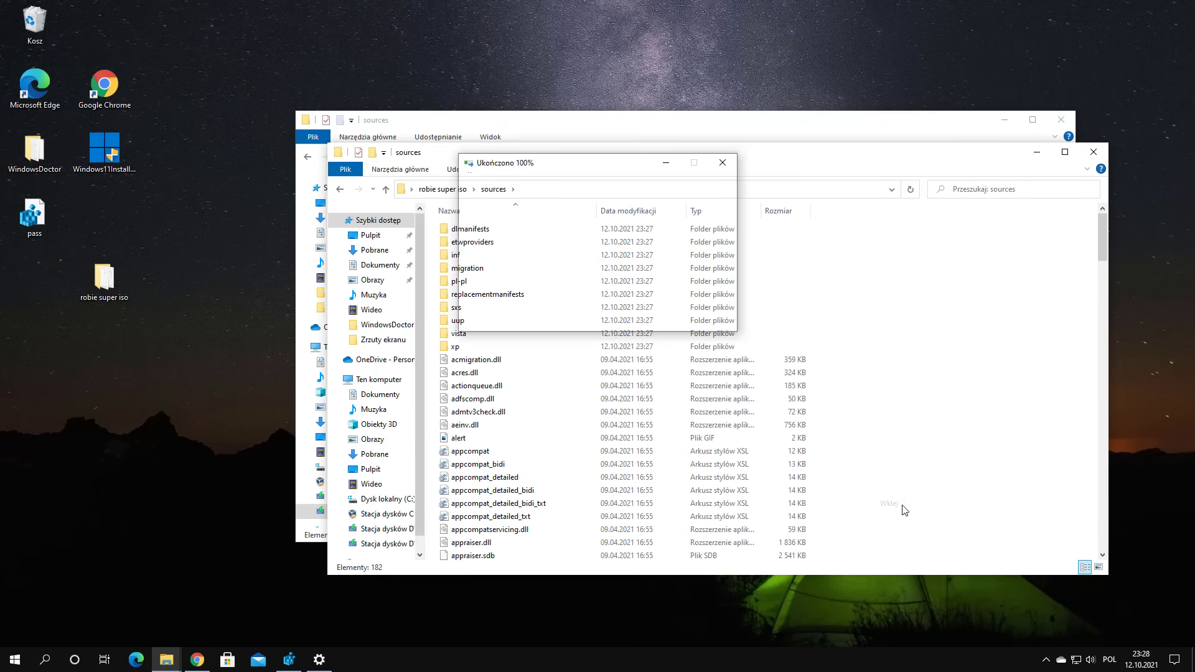
pyautogui.moveTo(555, 166); pyautogui.dragTo(264, 119)
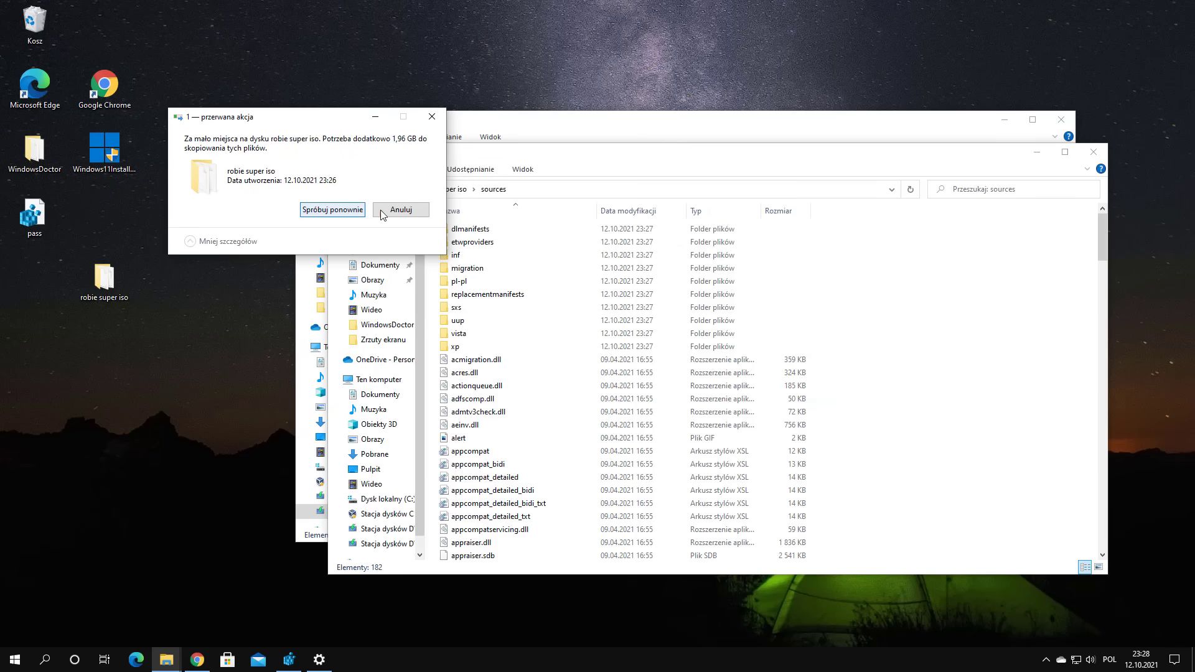
# Step: Sort the sources folder by size, delete the Windows 10 install.wim, and retry the interrupted copy
pyautogui.click(880, 382)
pyautogui.scroll(-7, 880, 381)
pyautogui.scroll(7, 871, 367)
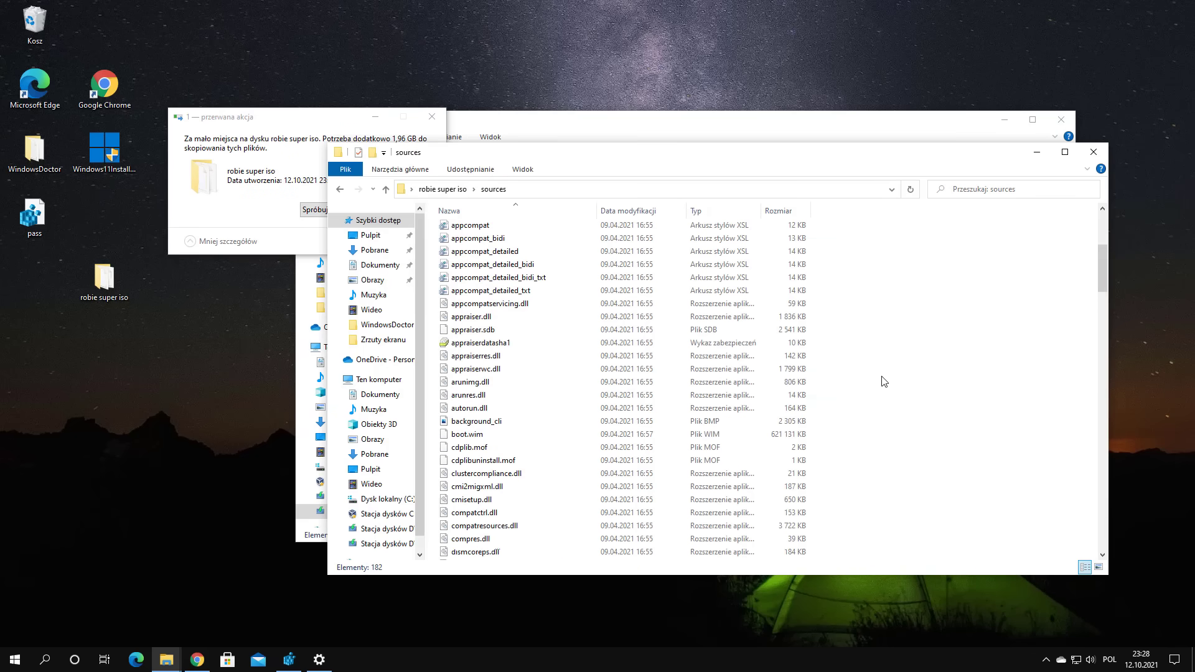
pyautogui.click(777, 212)
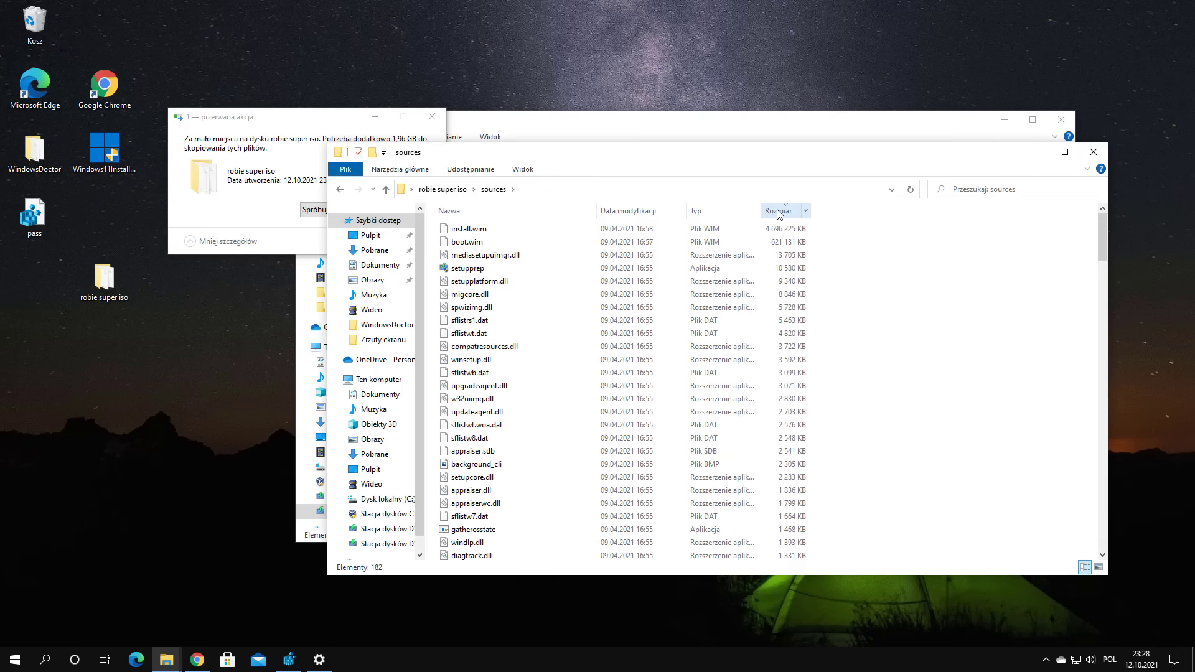
pyautogui.click(480, 234)
pyautogui.press('Delete')
pyautogui.click(336, 318)
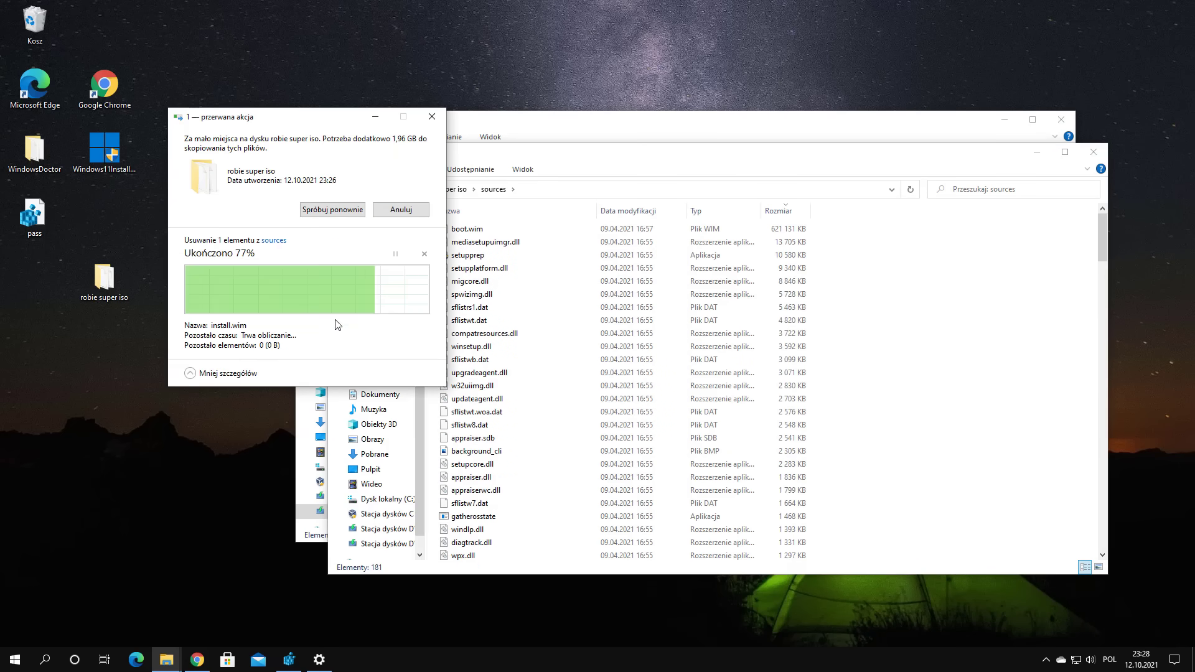
pyautogui.click(335, 210)
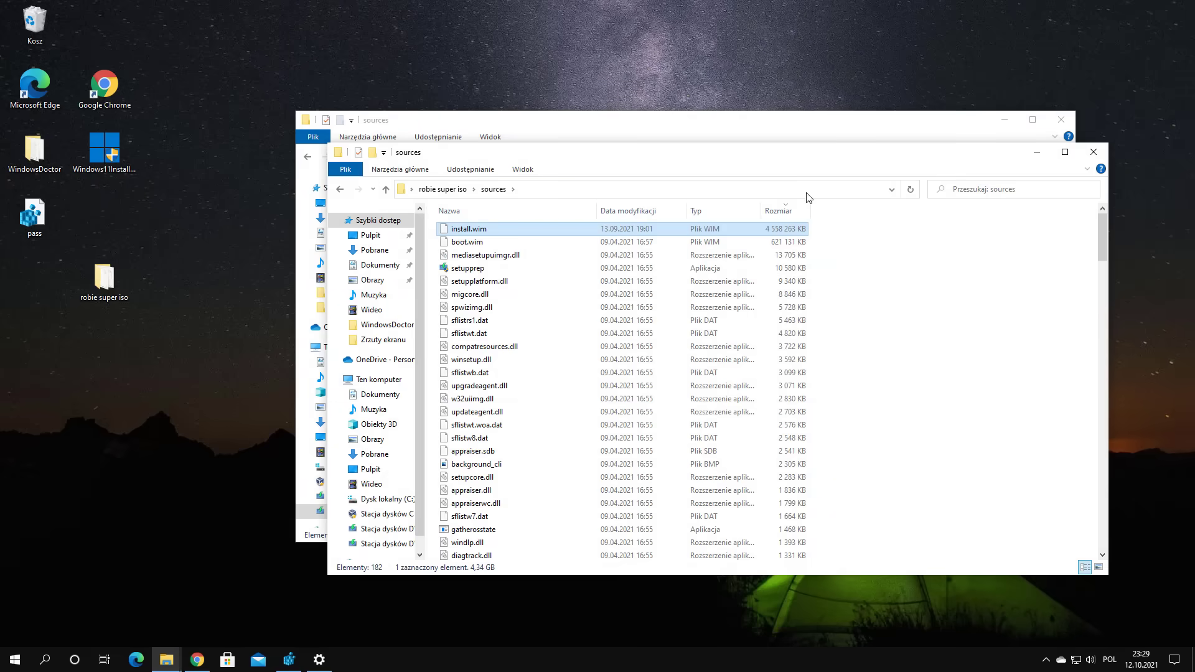
# Step: Close the sources folder, eject the two mounted Windows DVD images E: and F:, and return to the desktop
pyautogui.click(1093, 152)
pyautogui.click(346, 347)
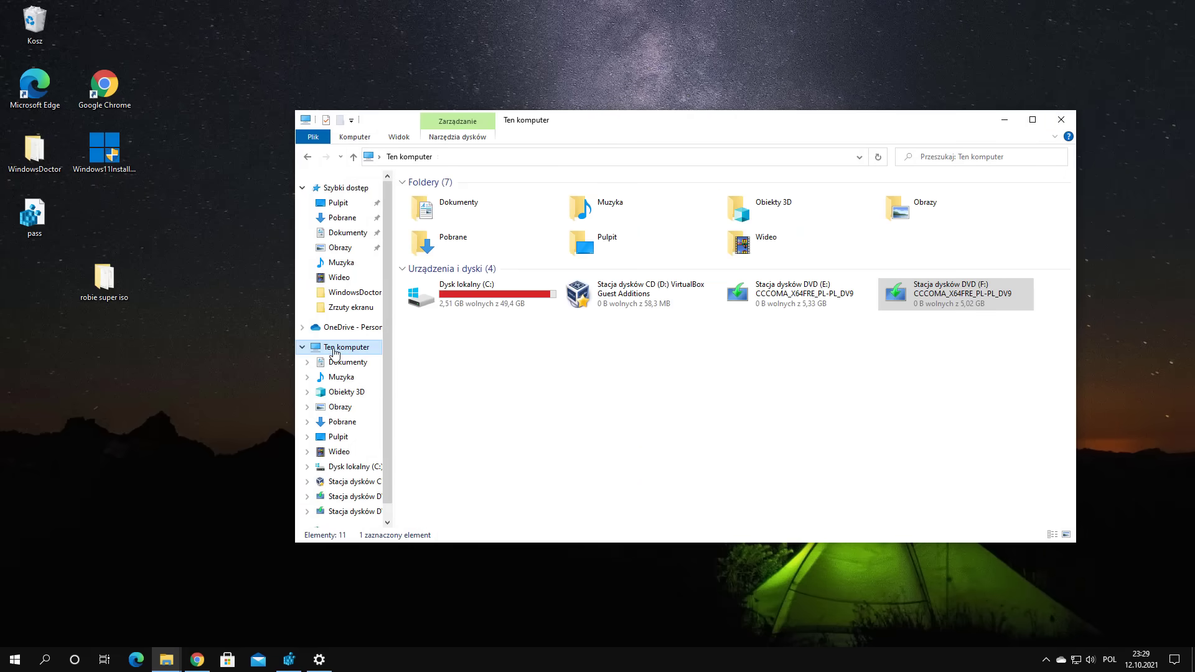
pyautogui.rightClick(768, 289)
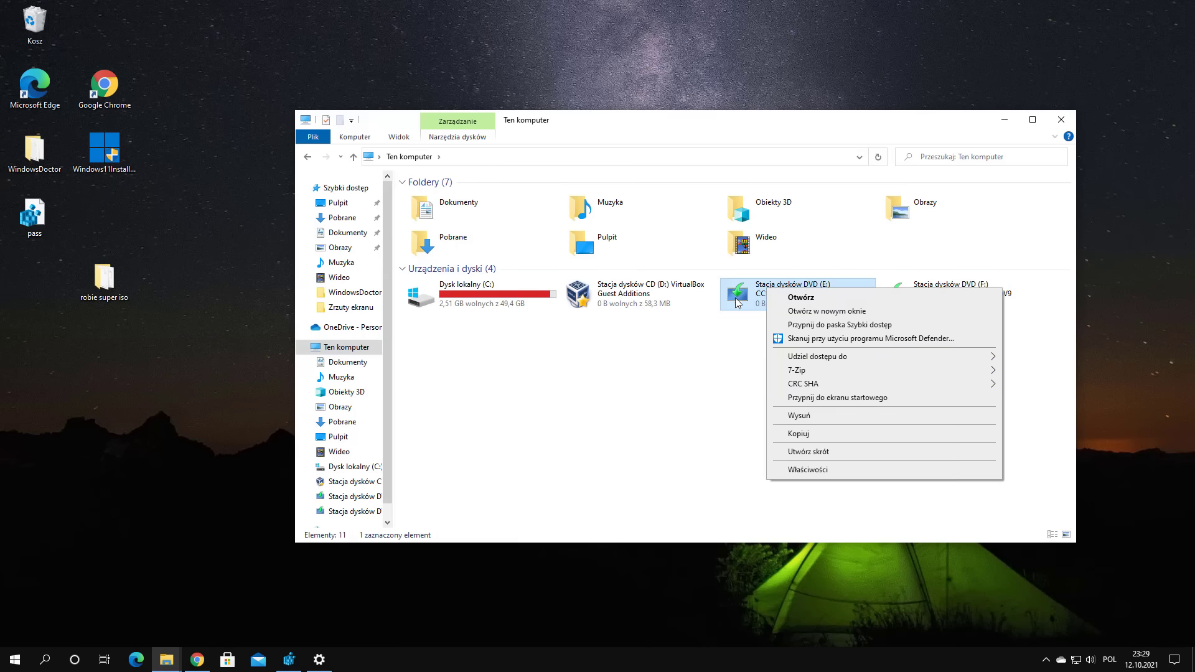
pyautogui.click(843, 417)
pyautogui.rightClick(770, 299)
pyautogui.click(819, 425)
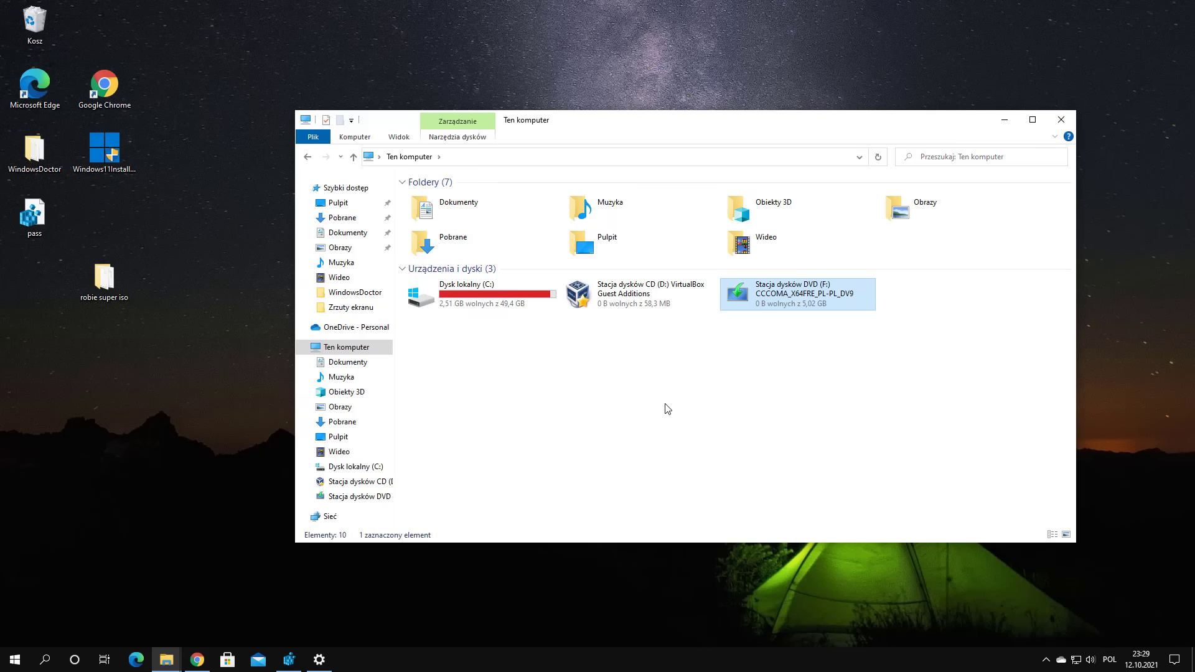
pyautogui.hotkey('alt', 'F4')
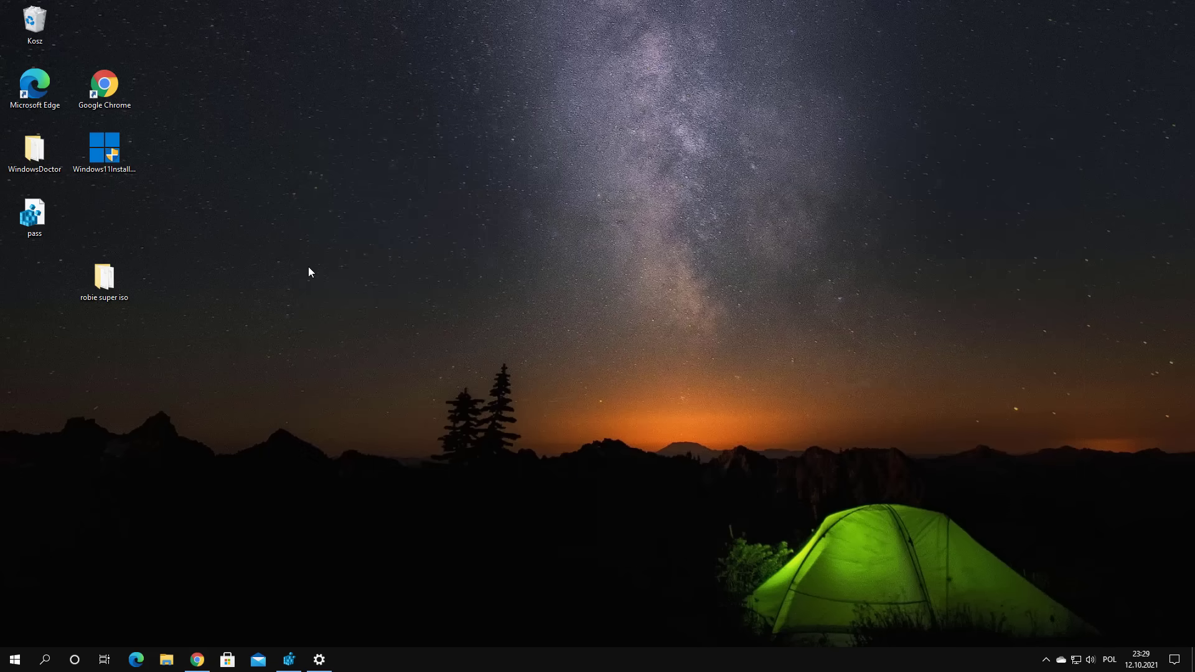
# Step: Run setup from the robie super iso folder, choose Nie teraz for downloading updates, and opt out of helping improve the installation
pyautogui.doubleClick(105, 274)
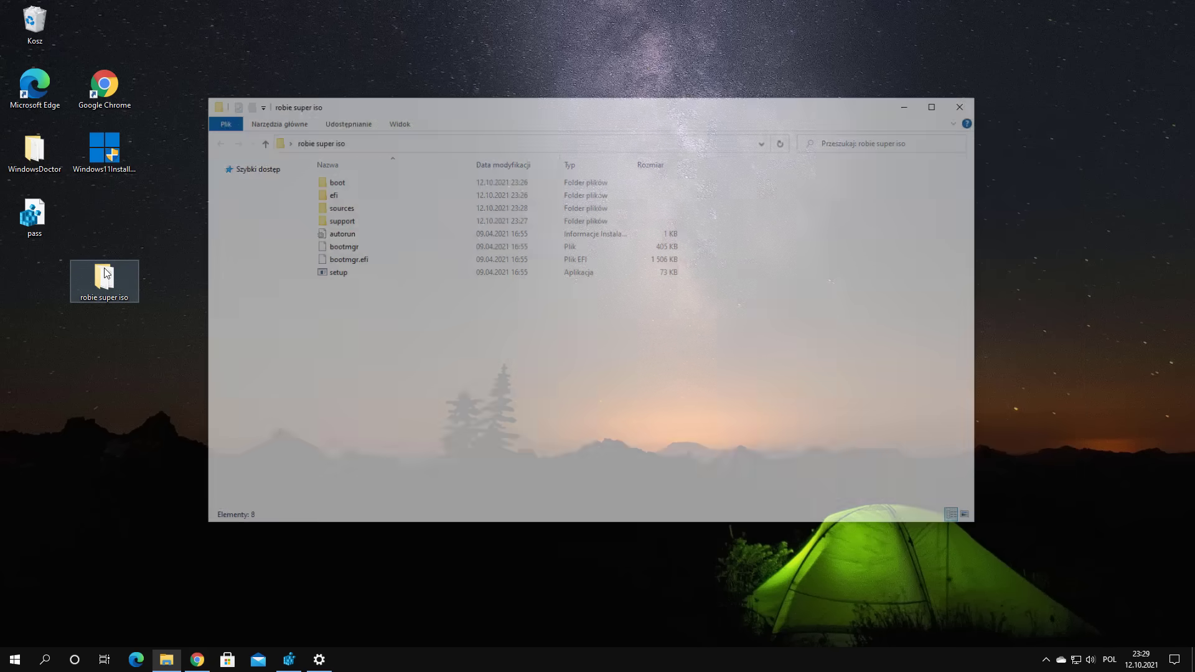
pyautogui.doubleClick(342, 274)
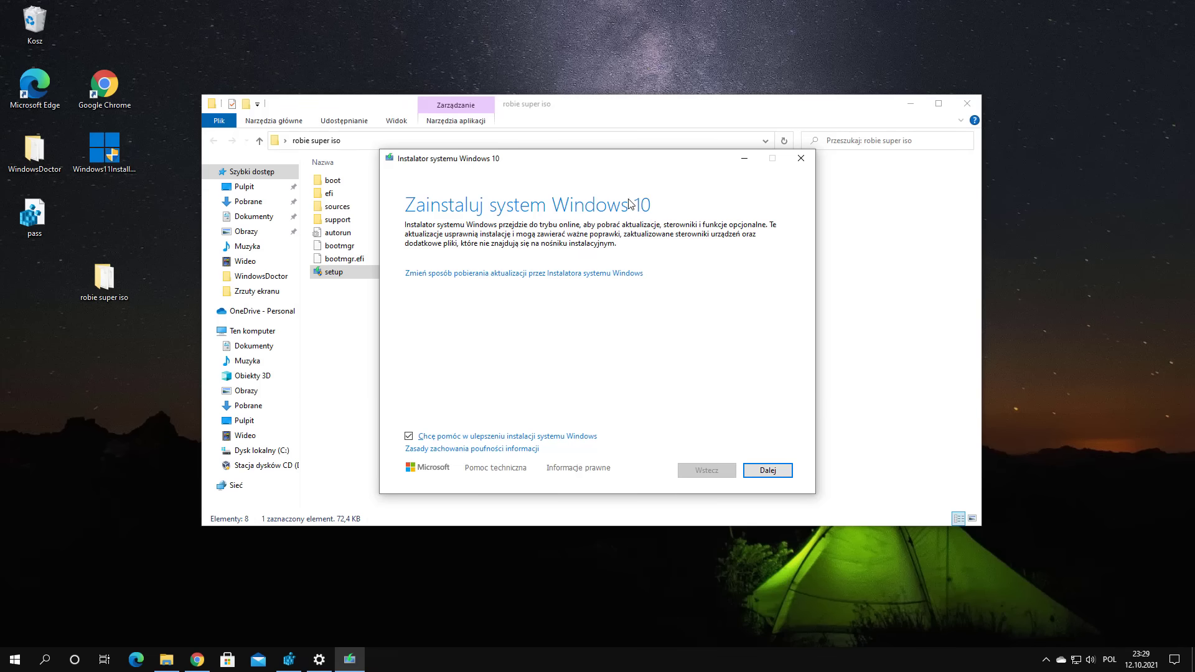
pyautogui.click(460, 276)
pyautogui.click(429, 334)
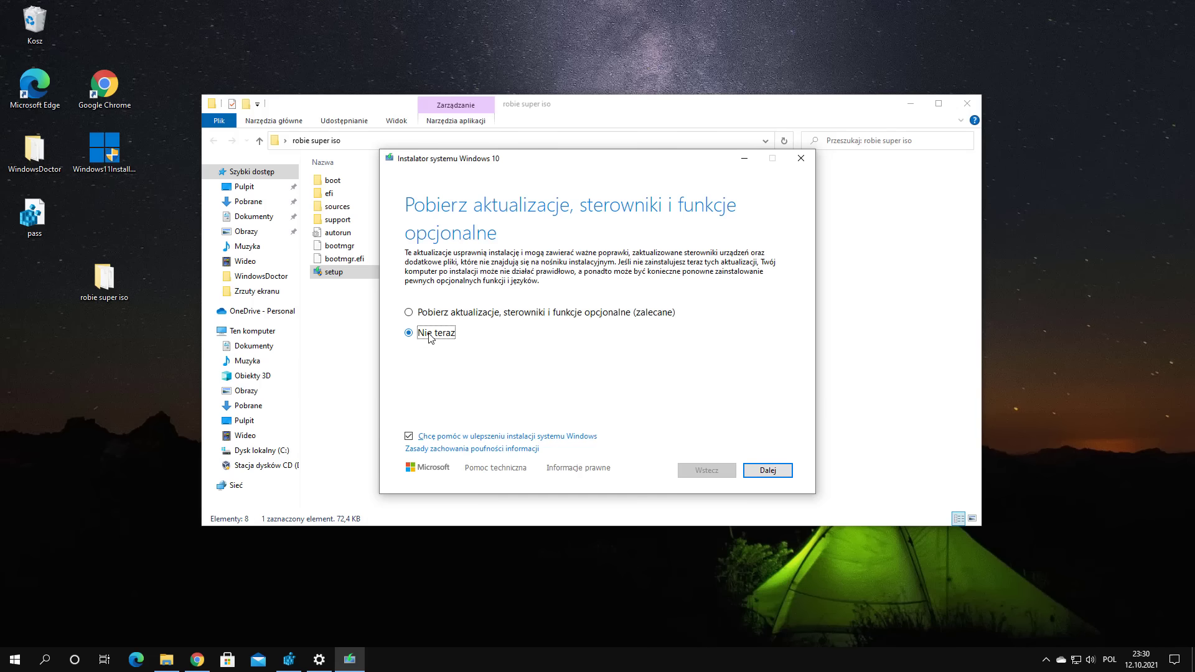
pyautogui.click(410, 438)
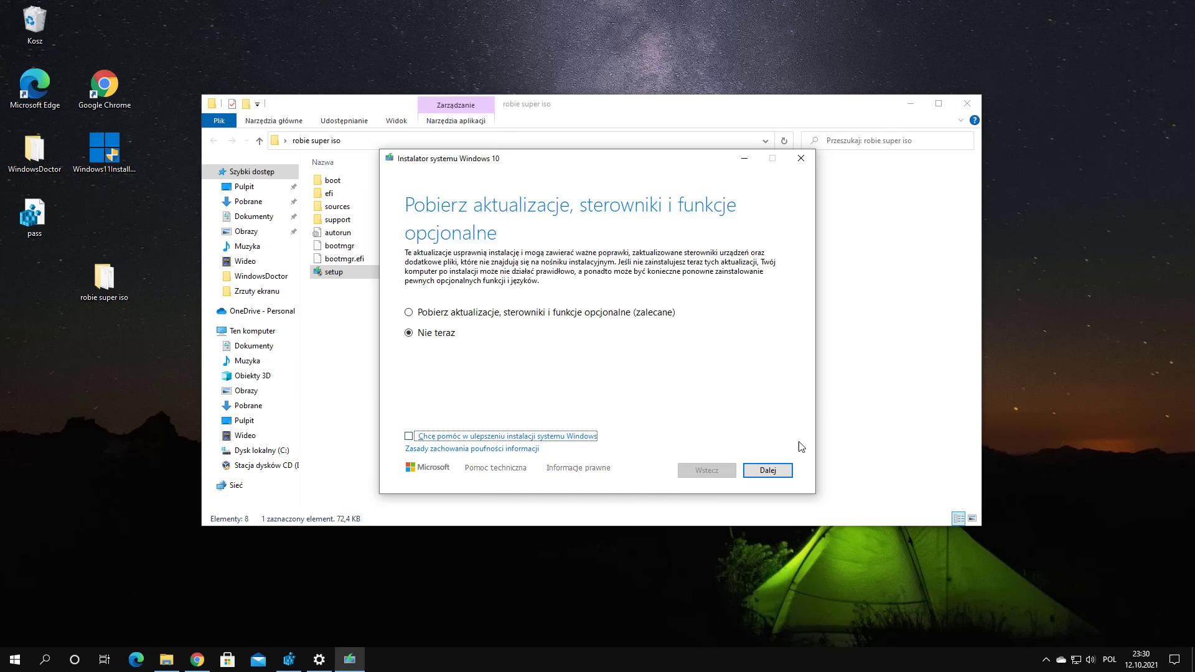
# Step: Advance through the installer to the ready-to-install summary and open the choice of items to keep
pyautogui.click(768, 470)
pyautogui.scroll(-10, 569, 346)
pyautogui.click(779, 474)
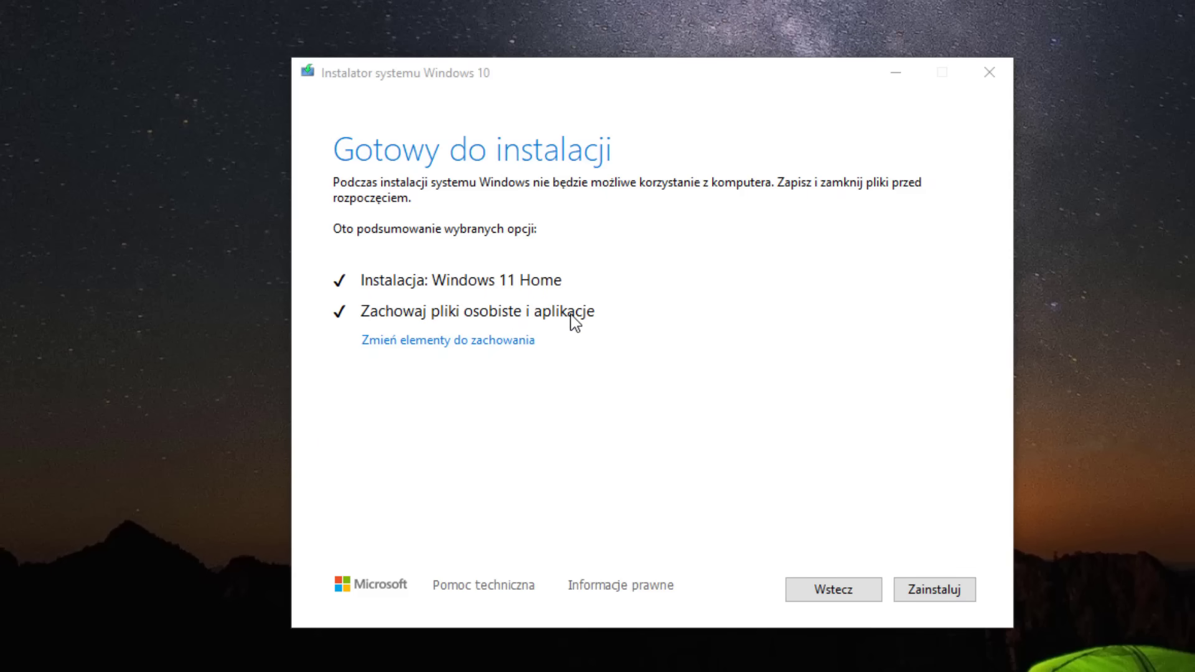
pyautogui.click(451, 342)
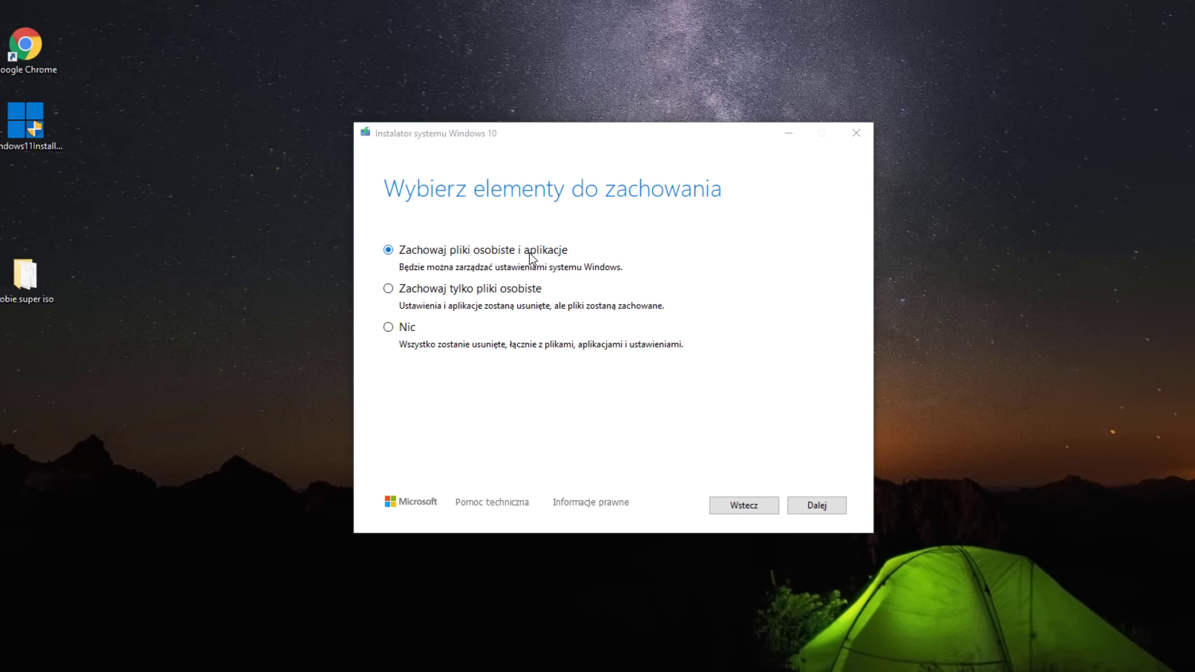
# Step: Pause Windows Update for 7 days in the system settings and return to the installer
pyautogui.click(3, 664)
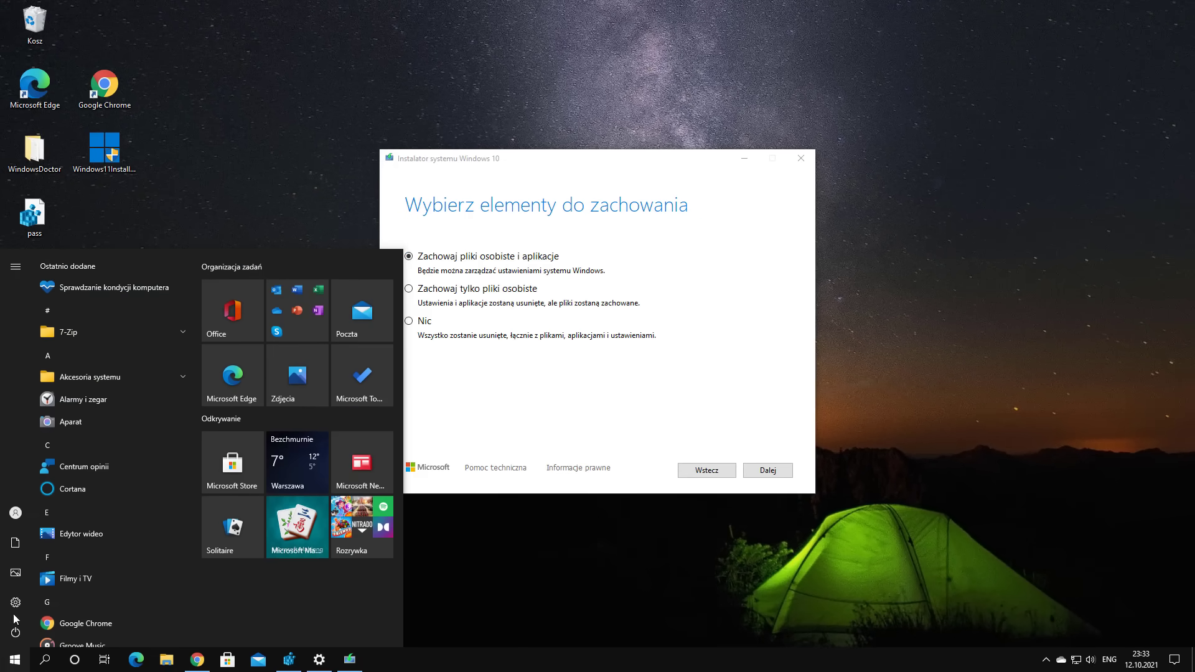
pyautogui.click(16, 605)
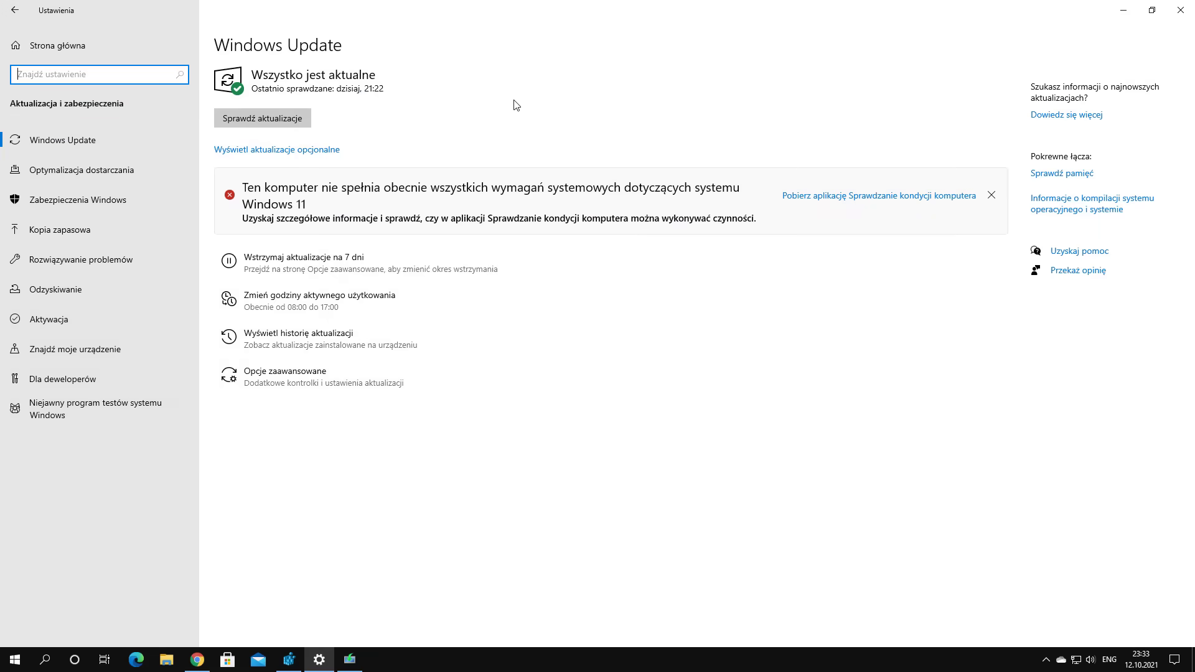
pyautogui.click(277, 263)
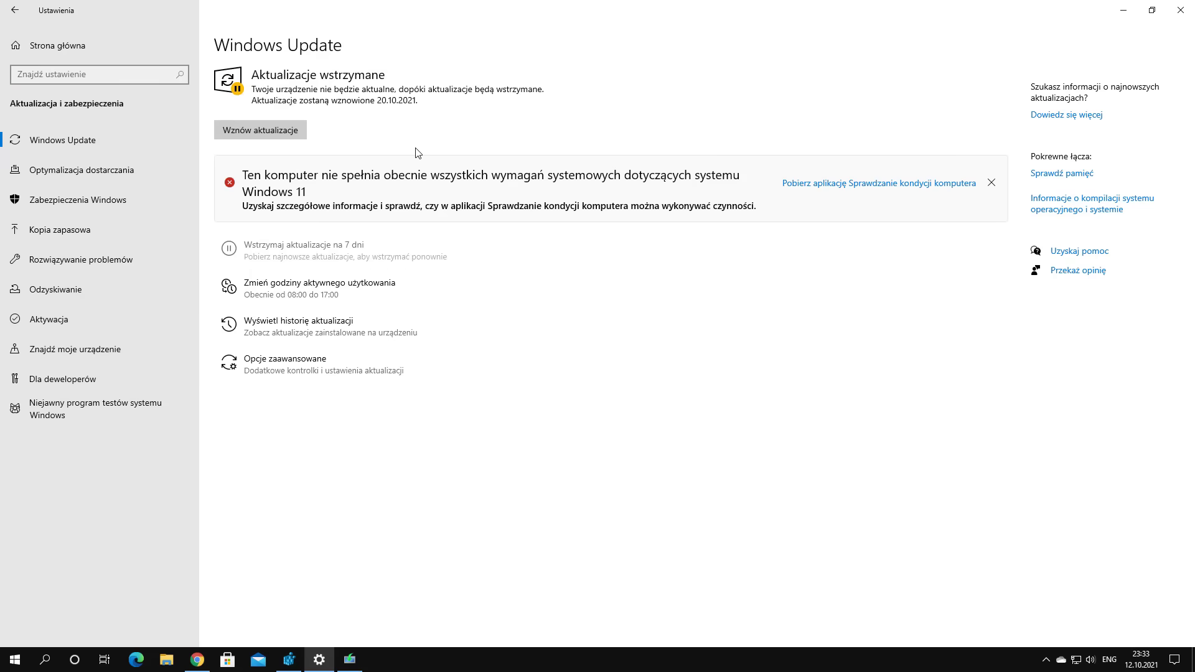
pyautogui.click(1120, 17)
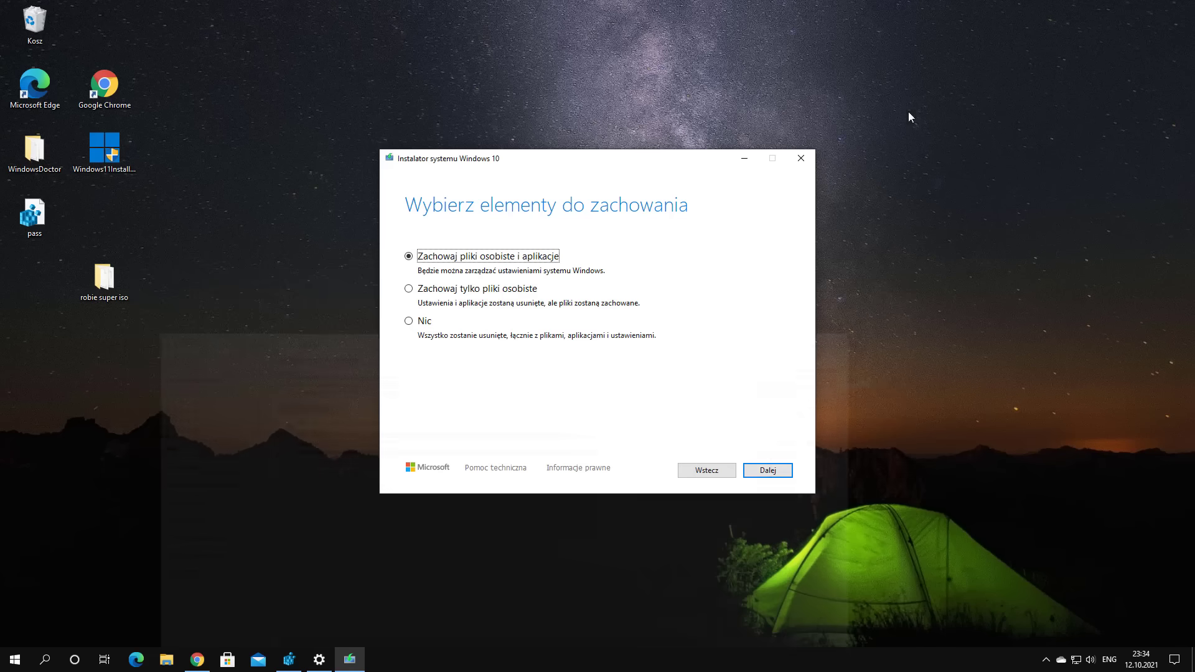
# Step: Close the Windows version information, keep personal files and apps, and start the Windows 11 Home installation
pyautogui.click(935, 352)
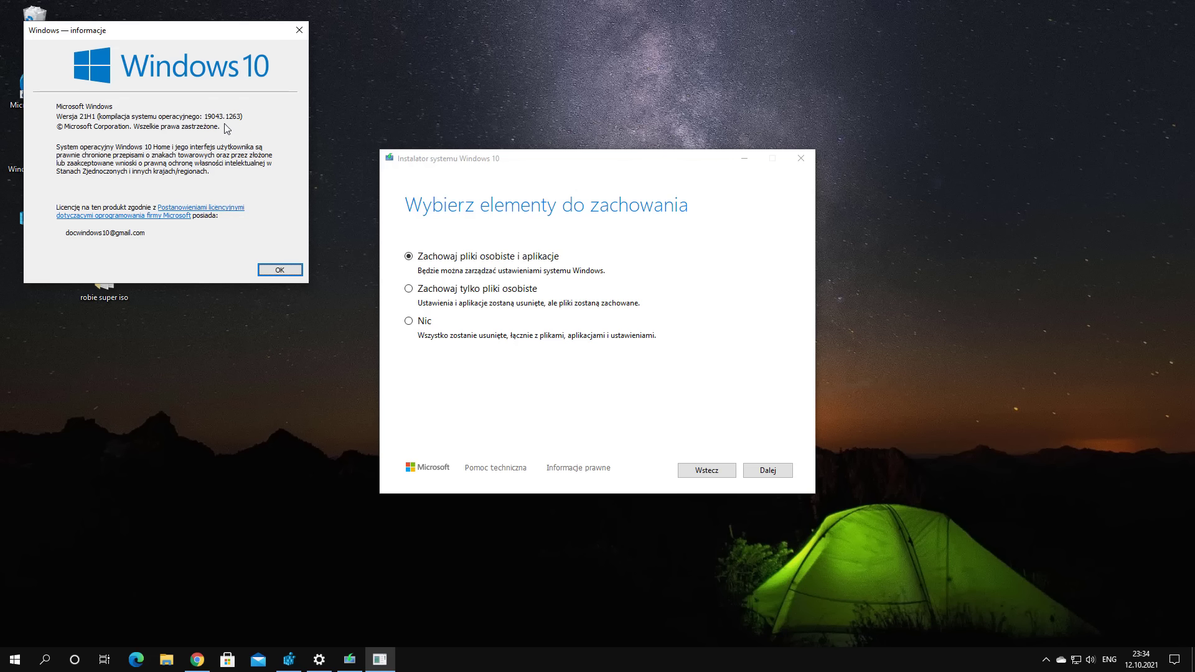
pyautogui.click(299, 30)
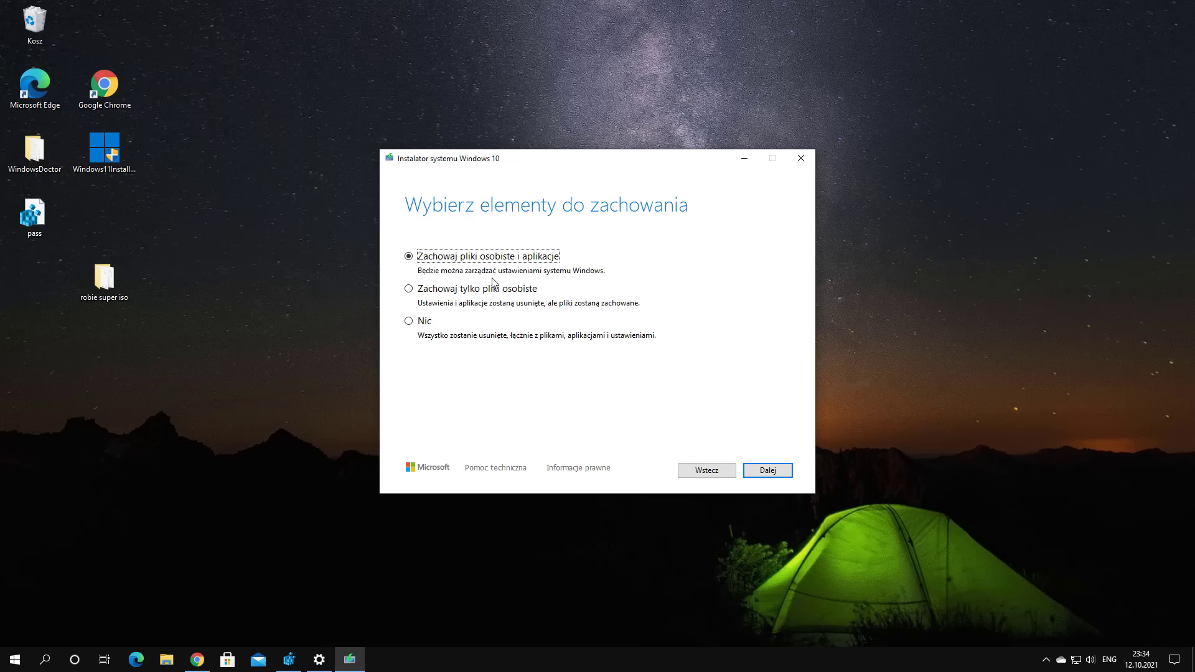
pyautogui.click(770, 471)
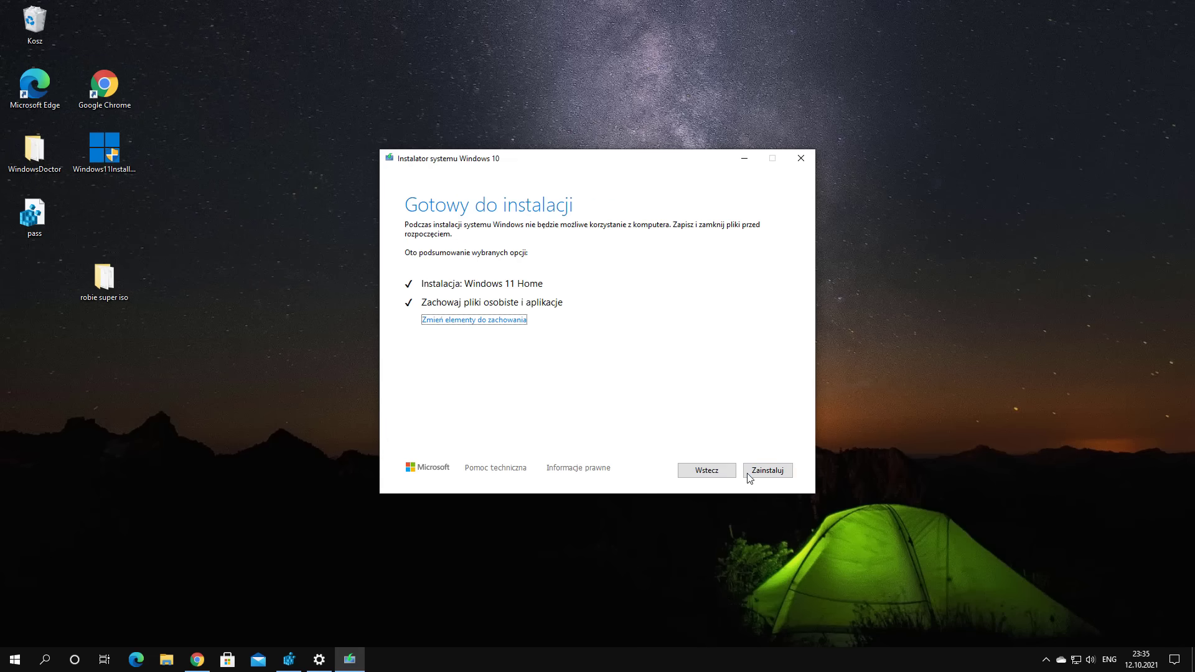
pyautogui.click(776, 475)
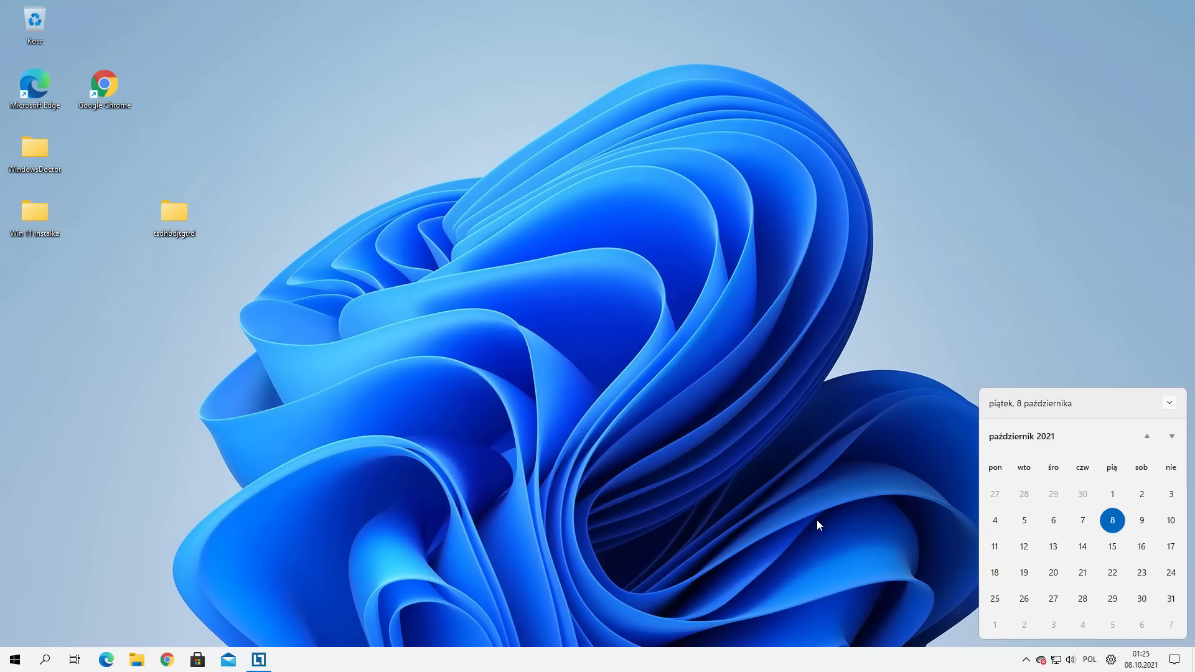
# Step: Dismiss the calendar and open the Win 11 instalka folder on the desktop
pyautogui.click(1183, 669)
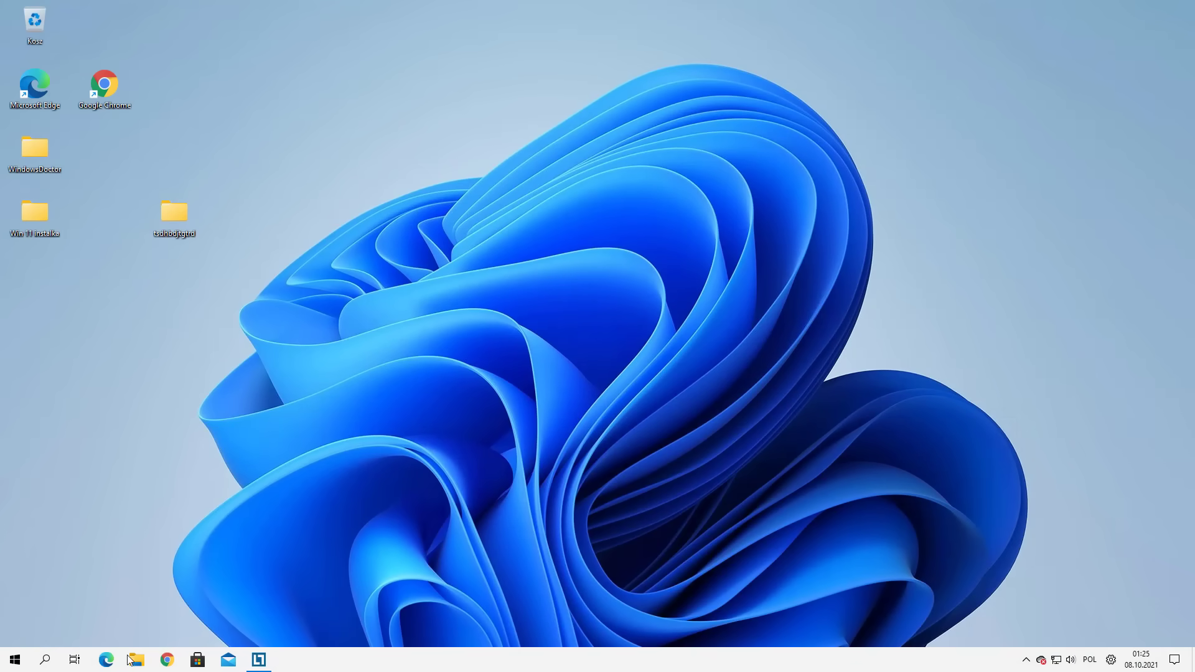
pyautogui.doubleClick(39, 216)
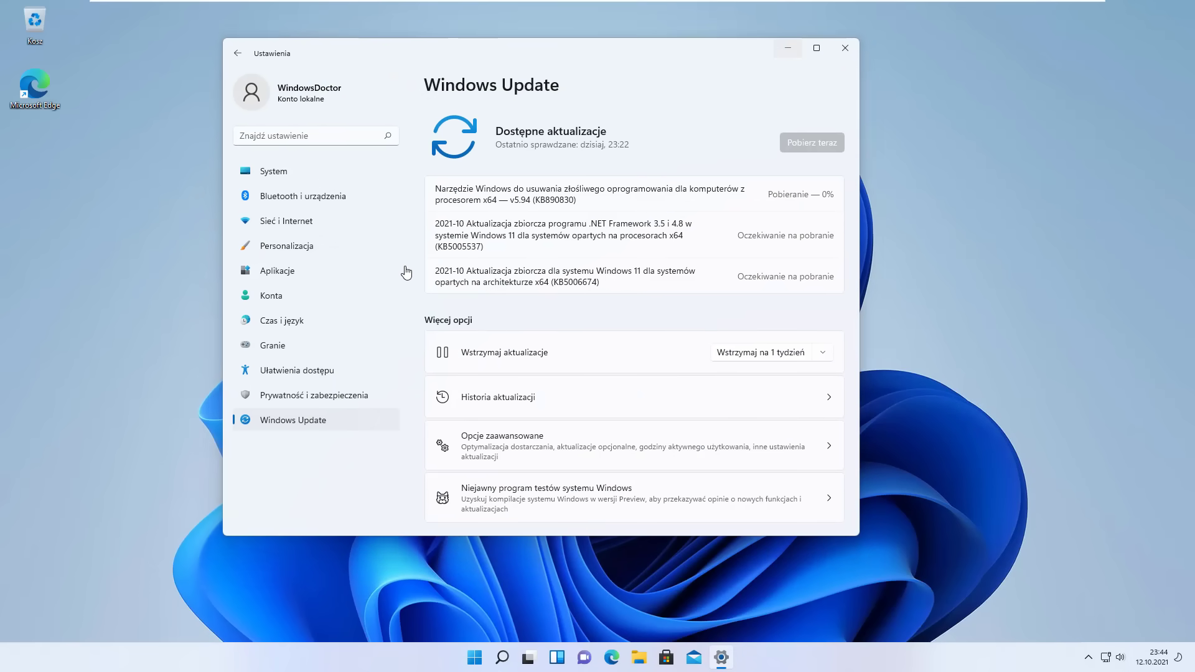
# Step: Look over the Windows 11 desktop, the Start menu and the Pobrane folder in File Explorer
pyautogui.press('super+d')
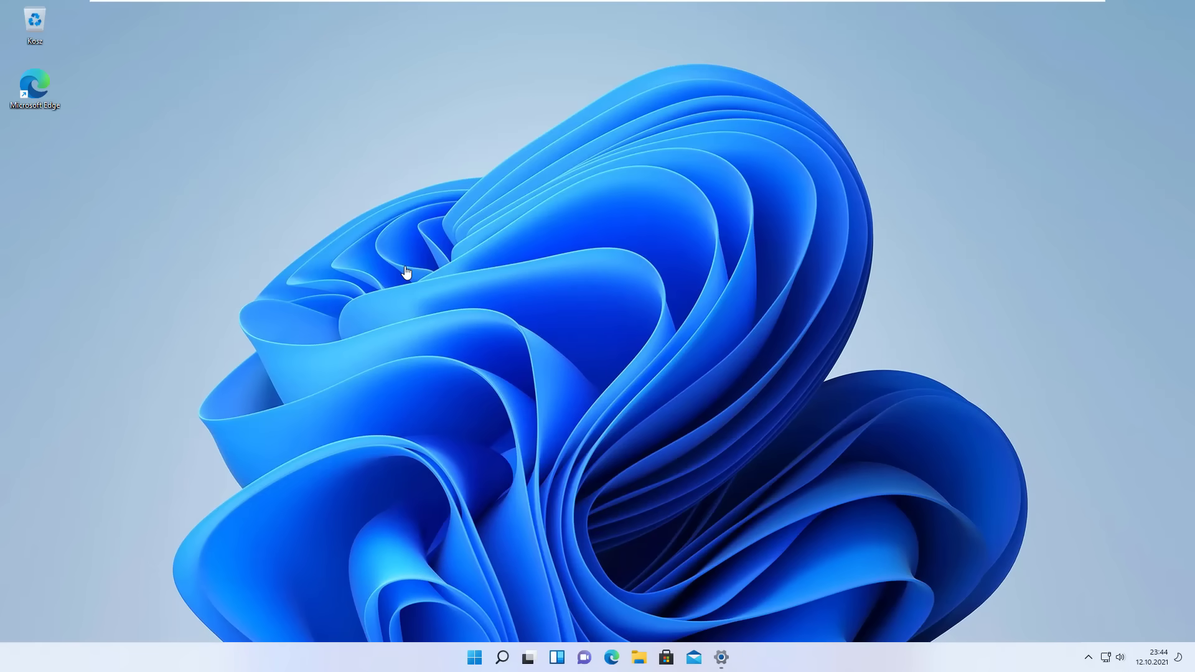
pyautogui.press('super+e')
pyautogui.press('super')
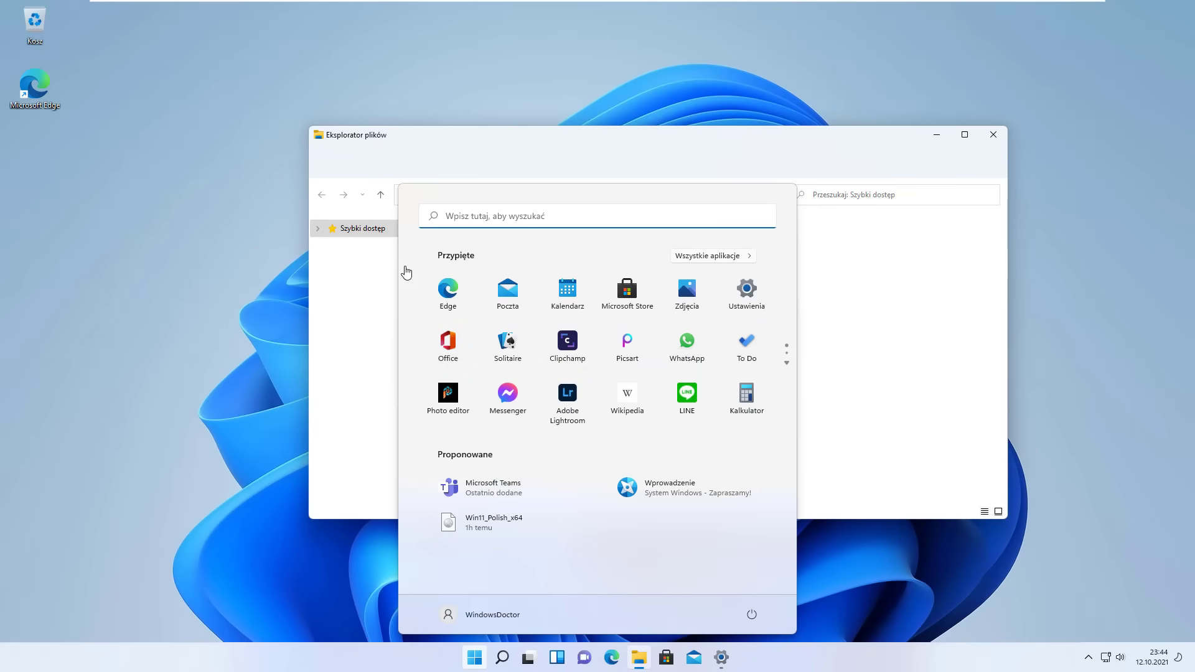
pyautogui.press('super')
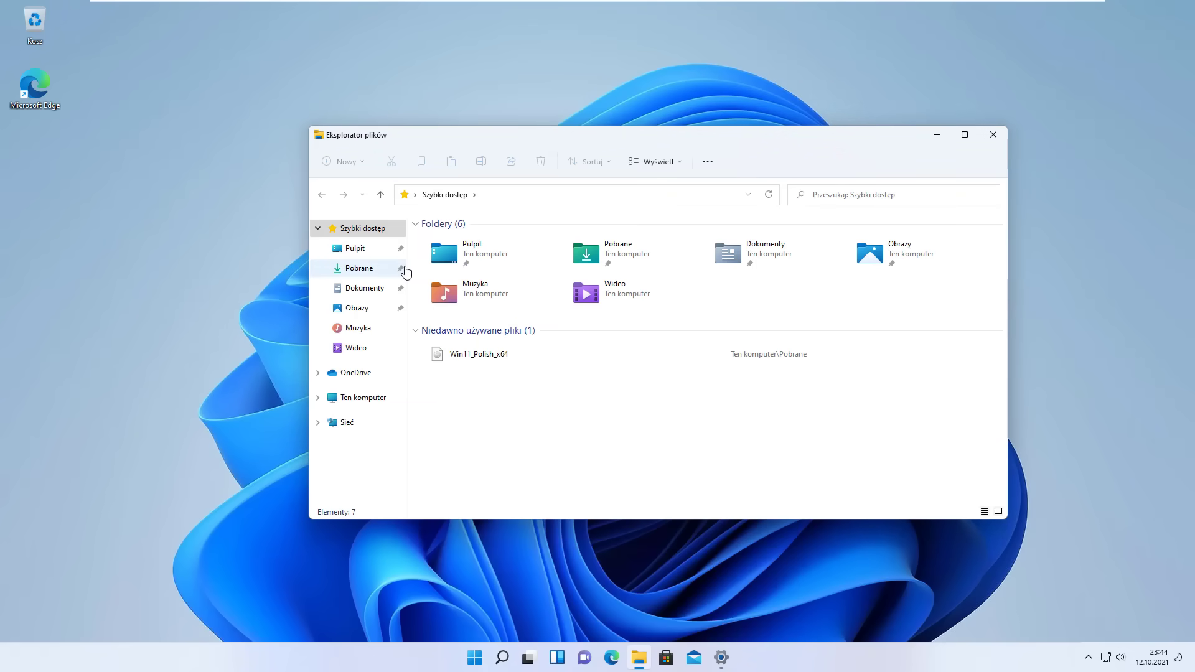
pyautogui.click(406, 272)
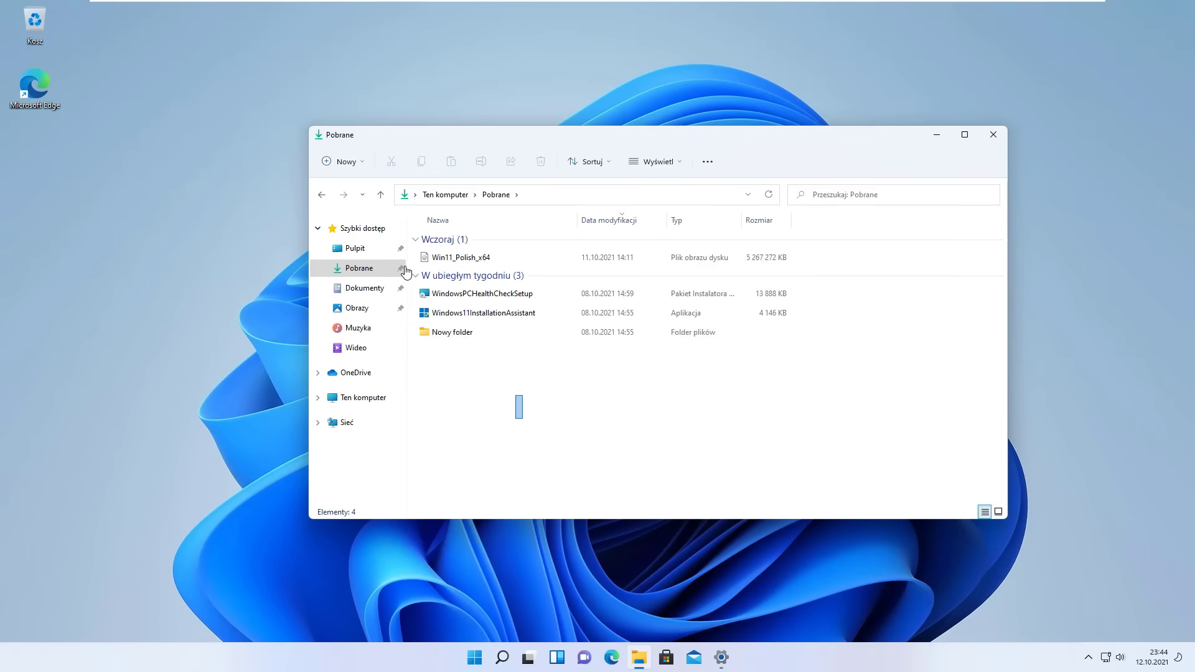
pyautogui.hotkey('alt', 'F4')
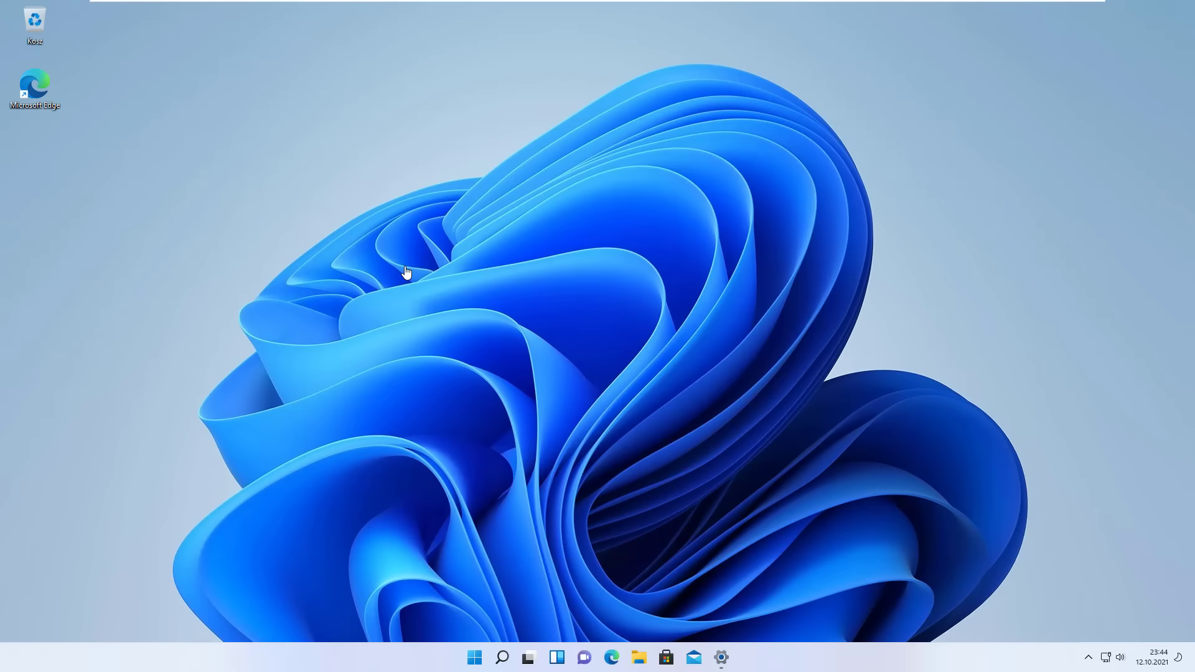